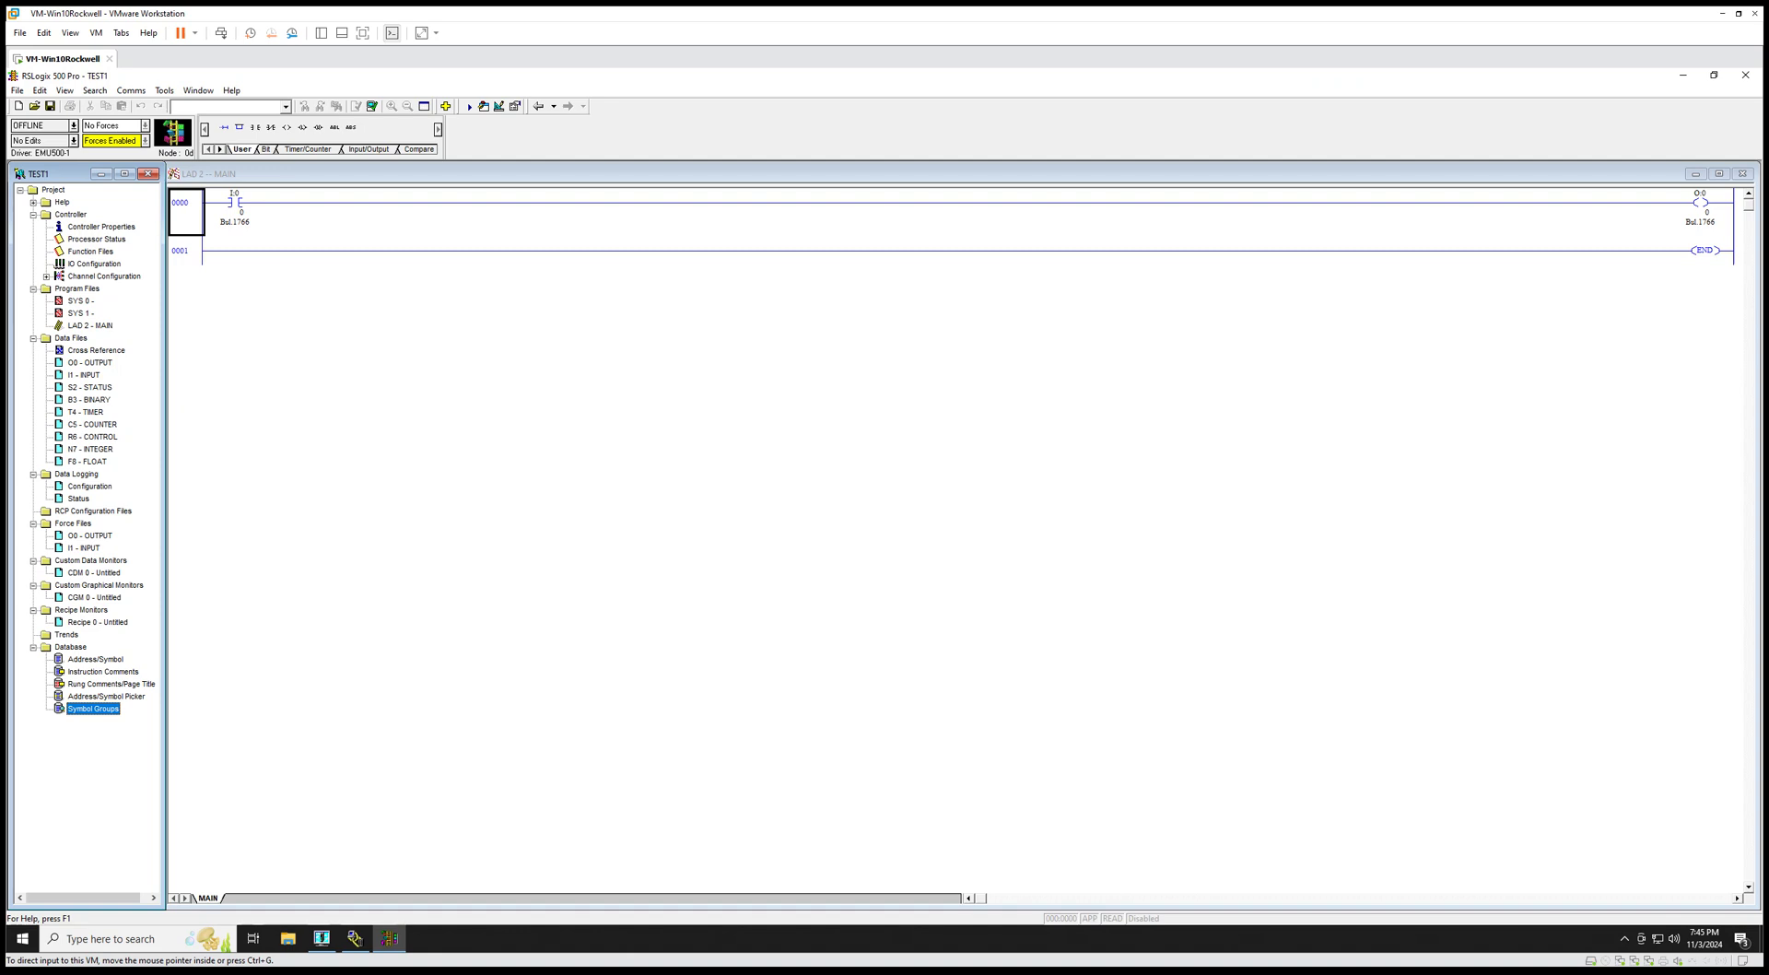
- Open the project's I/O configuration and assign the 1762-IQ8 8-input 10/30 VDC card to slot 1
click(89, 265)
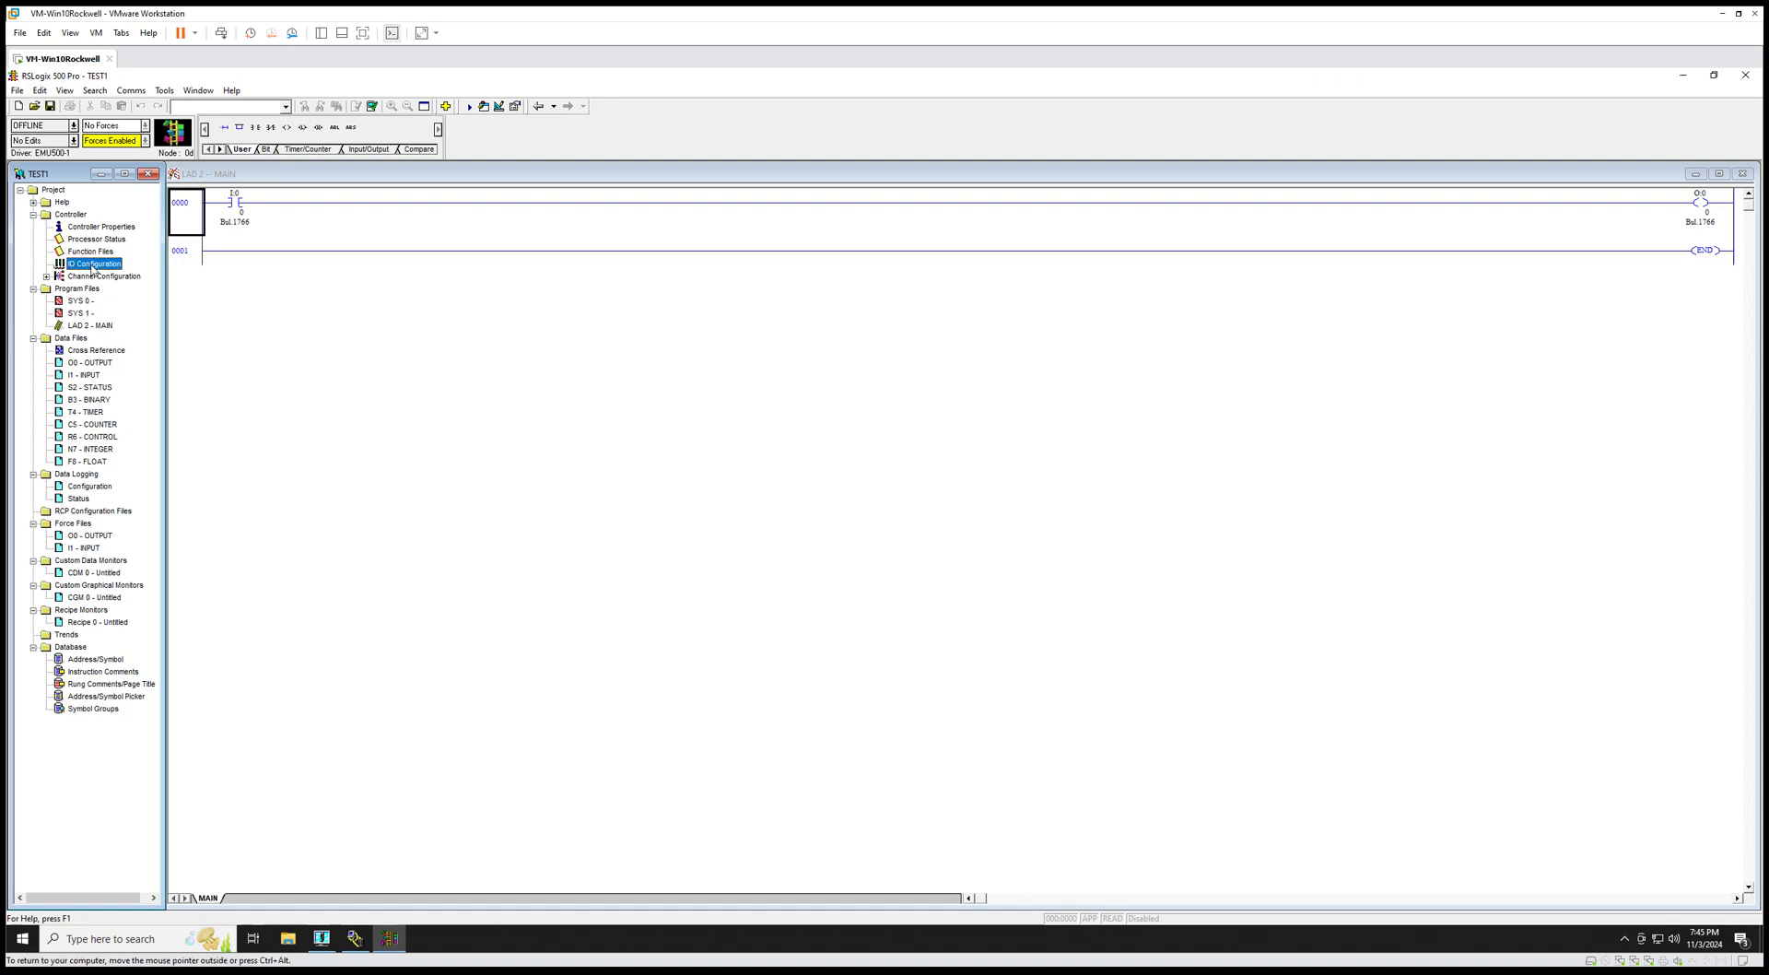
double_click(92, 265)
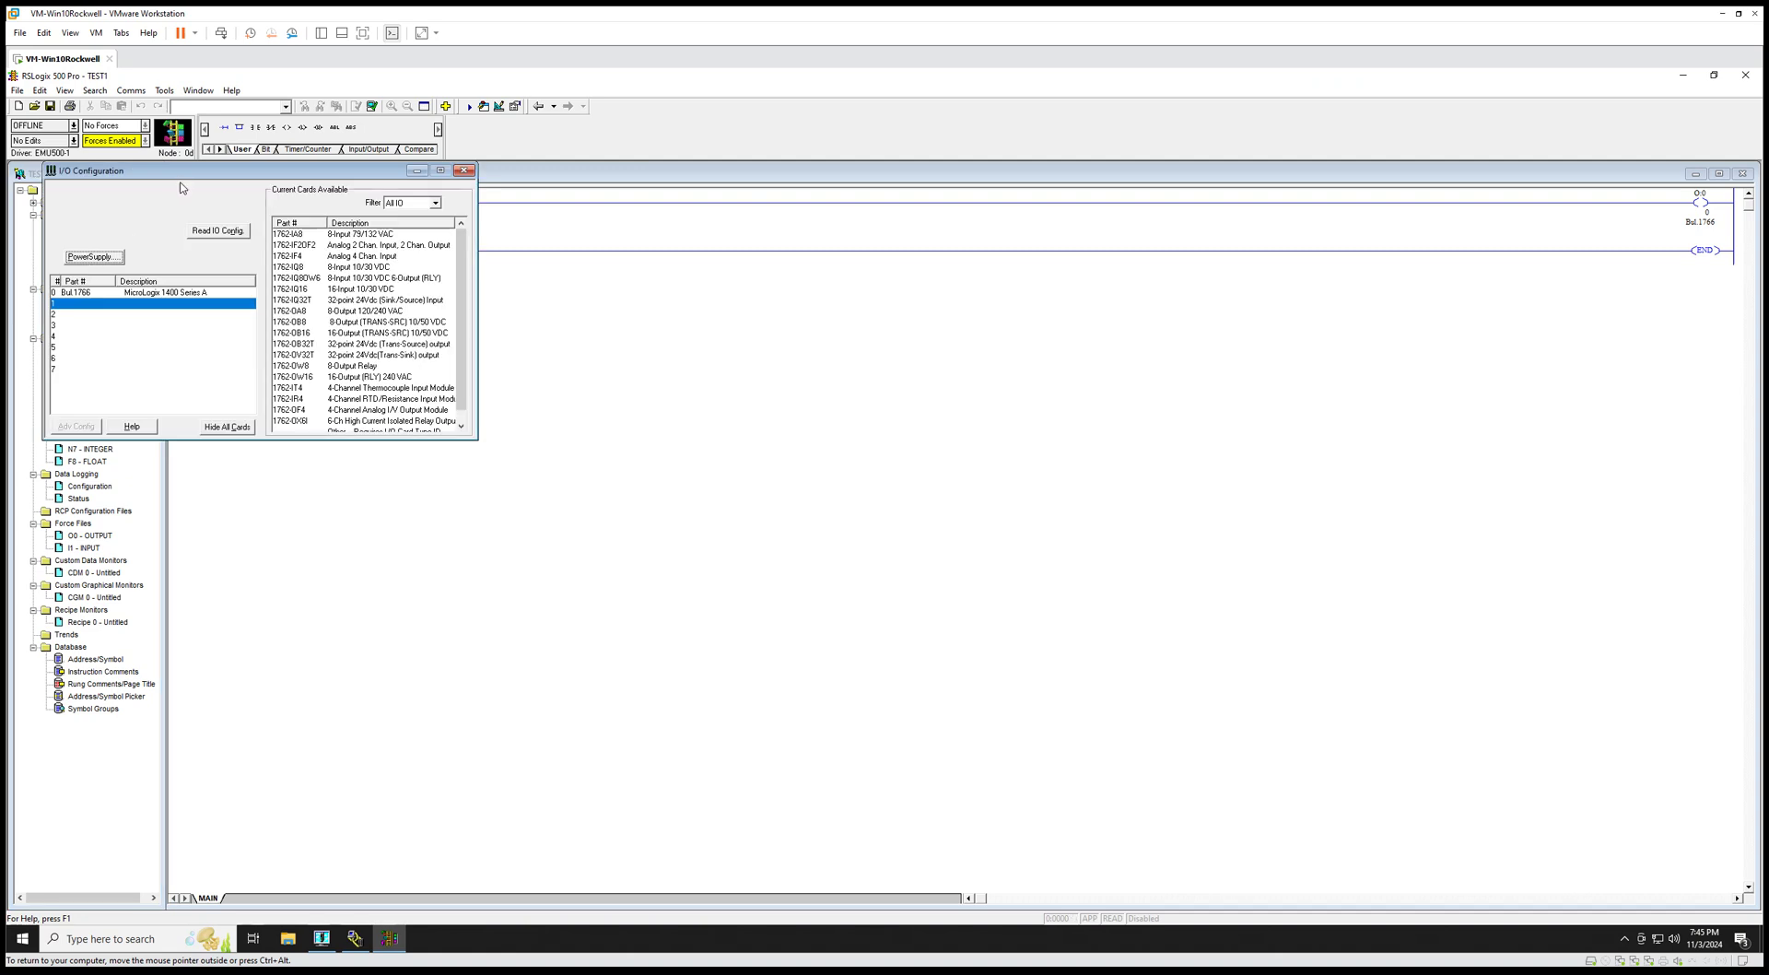
drag(179, 175, 423, 289)
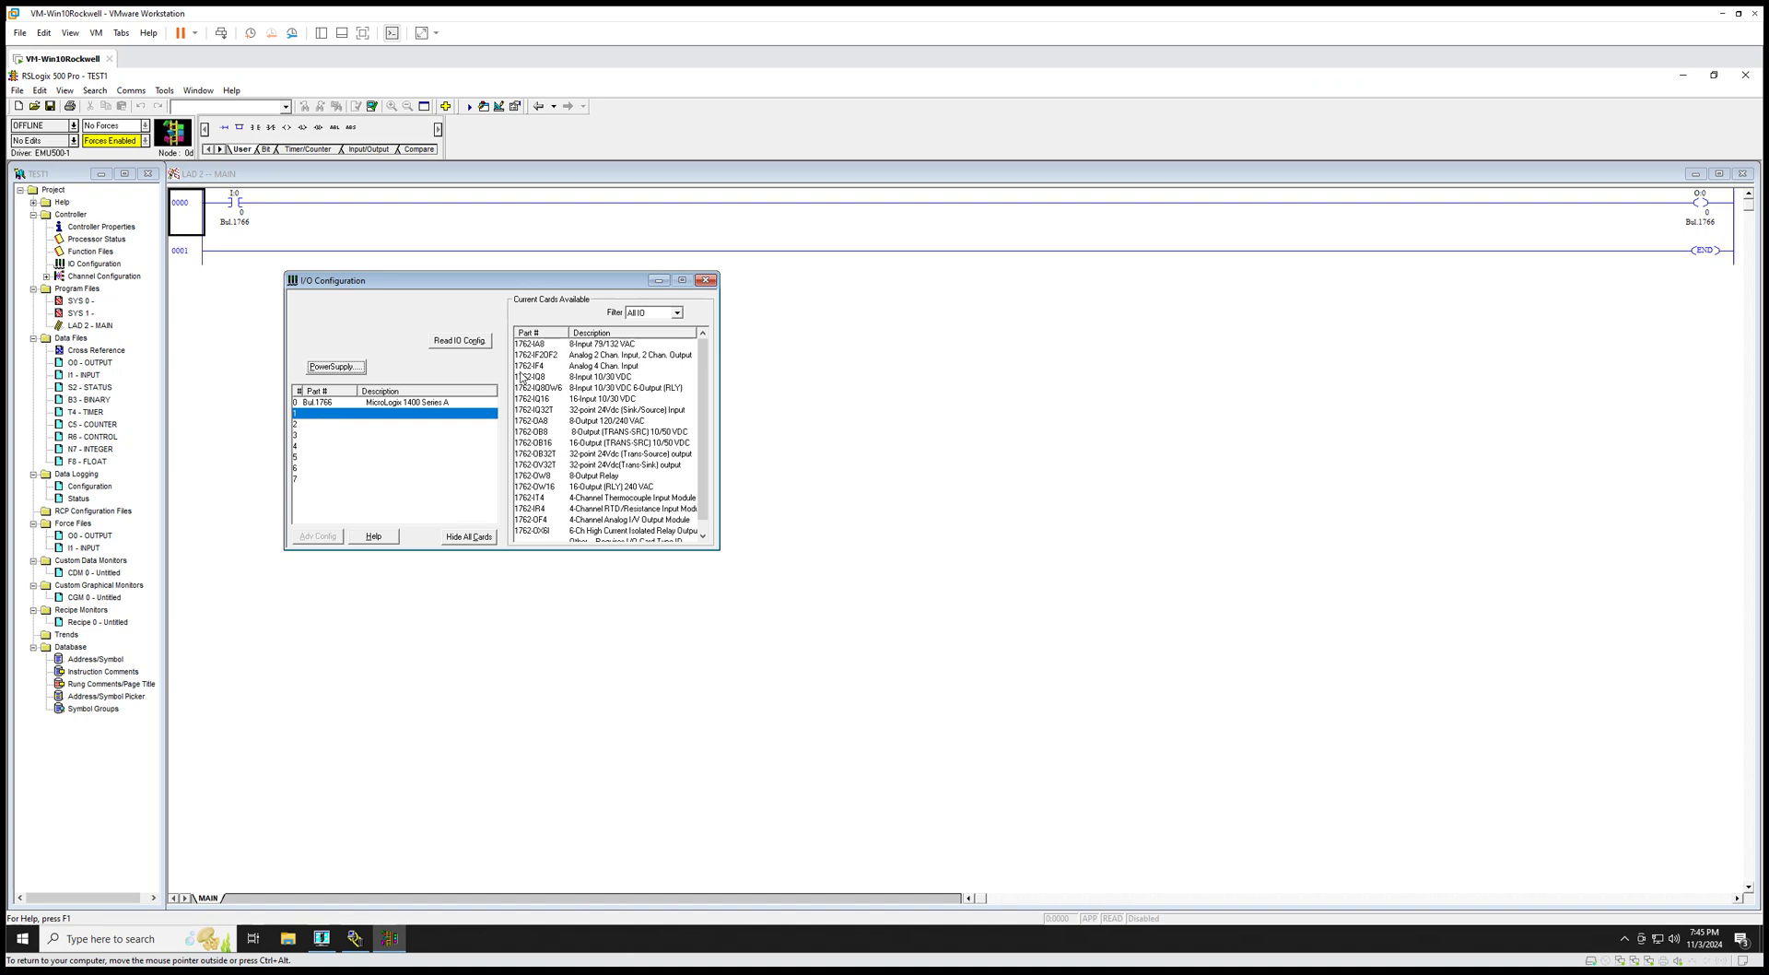
drag(471, 291, 473, 313)
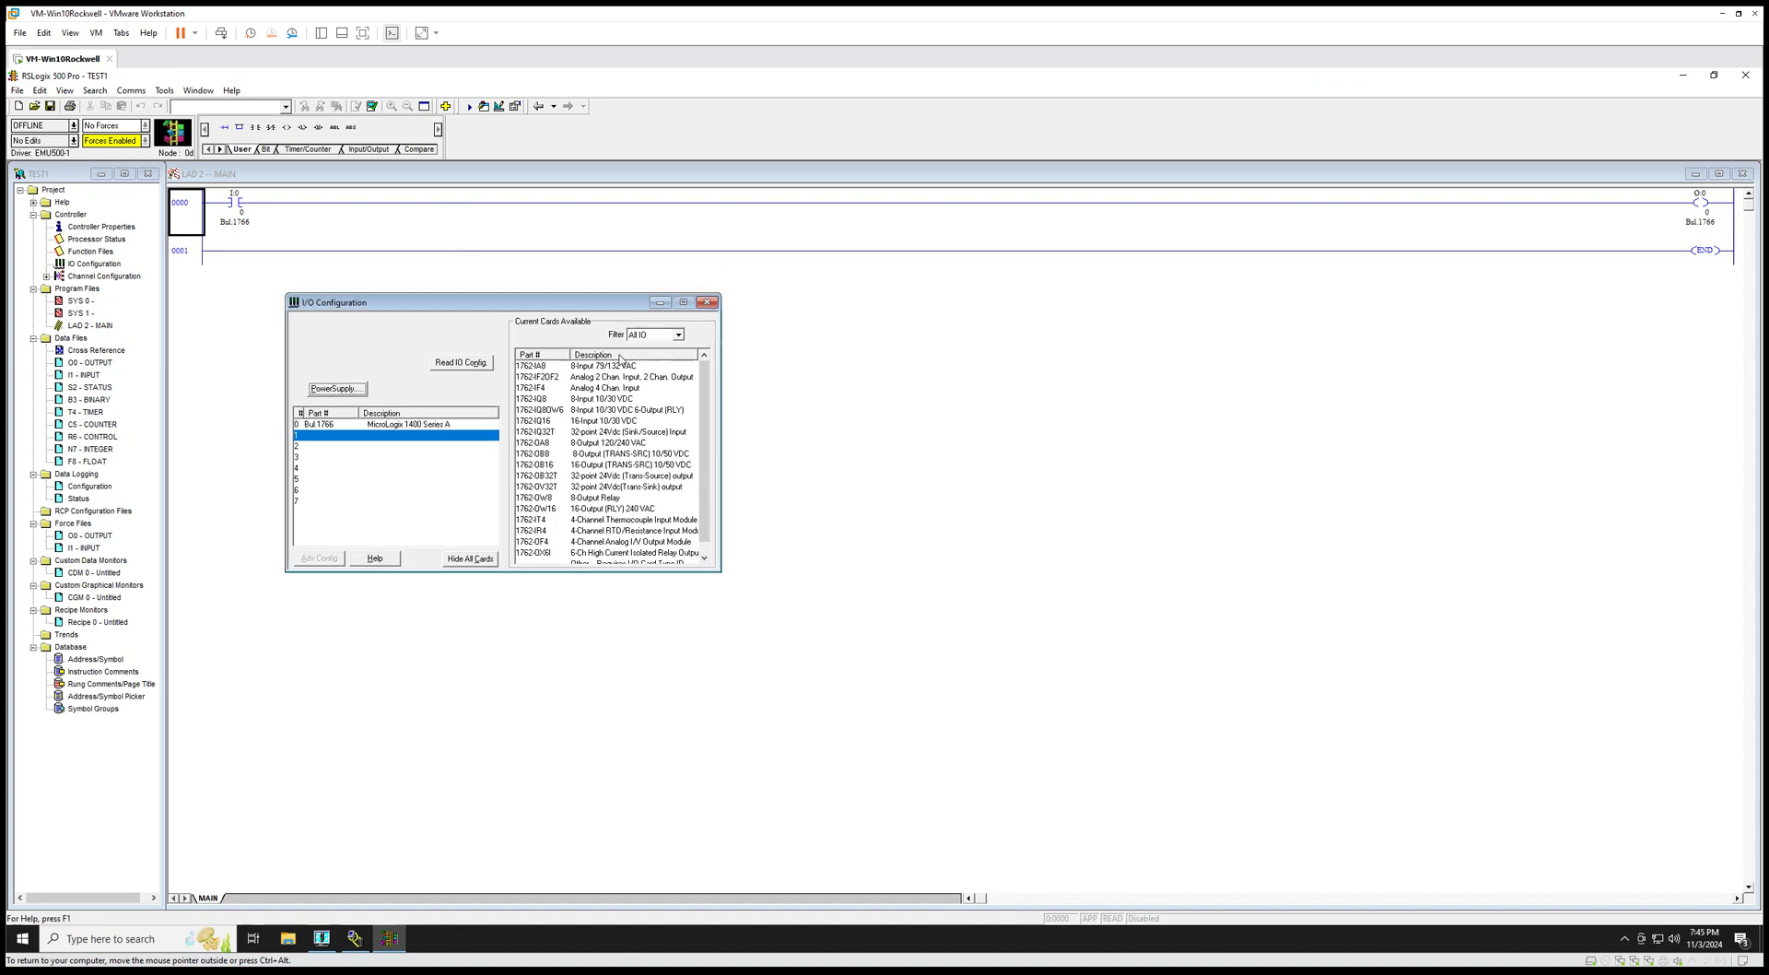
click(613, 400)
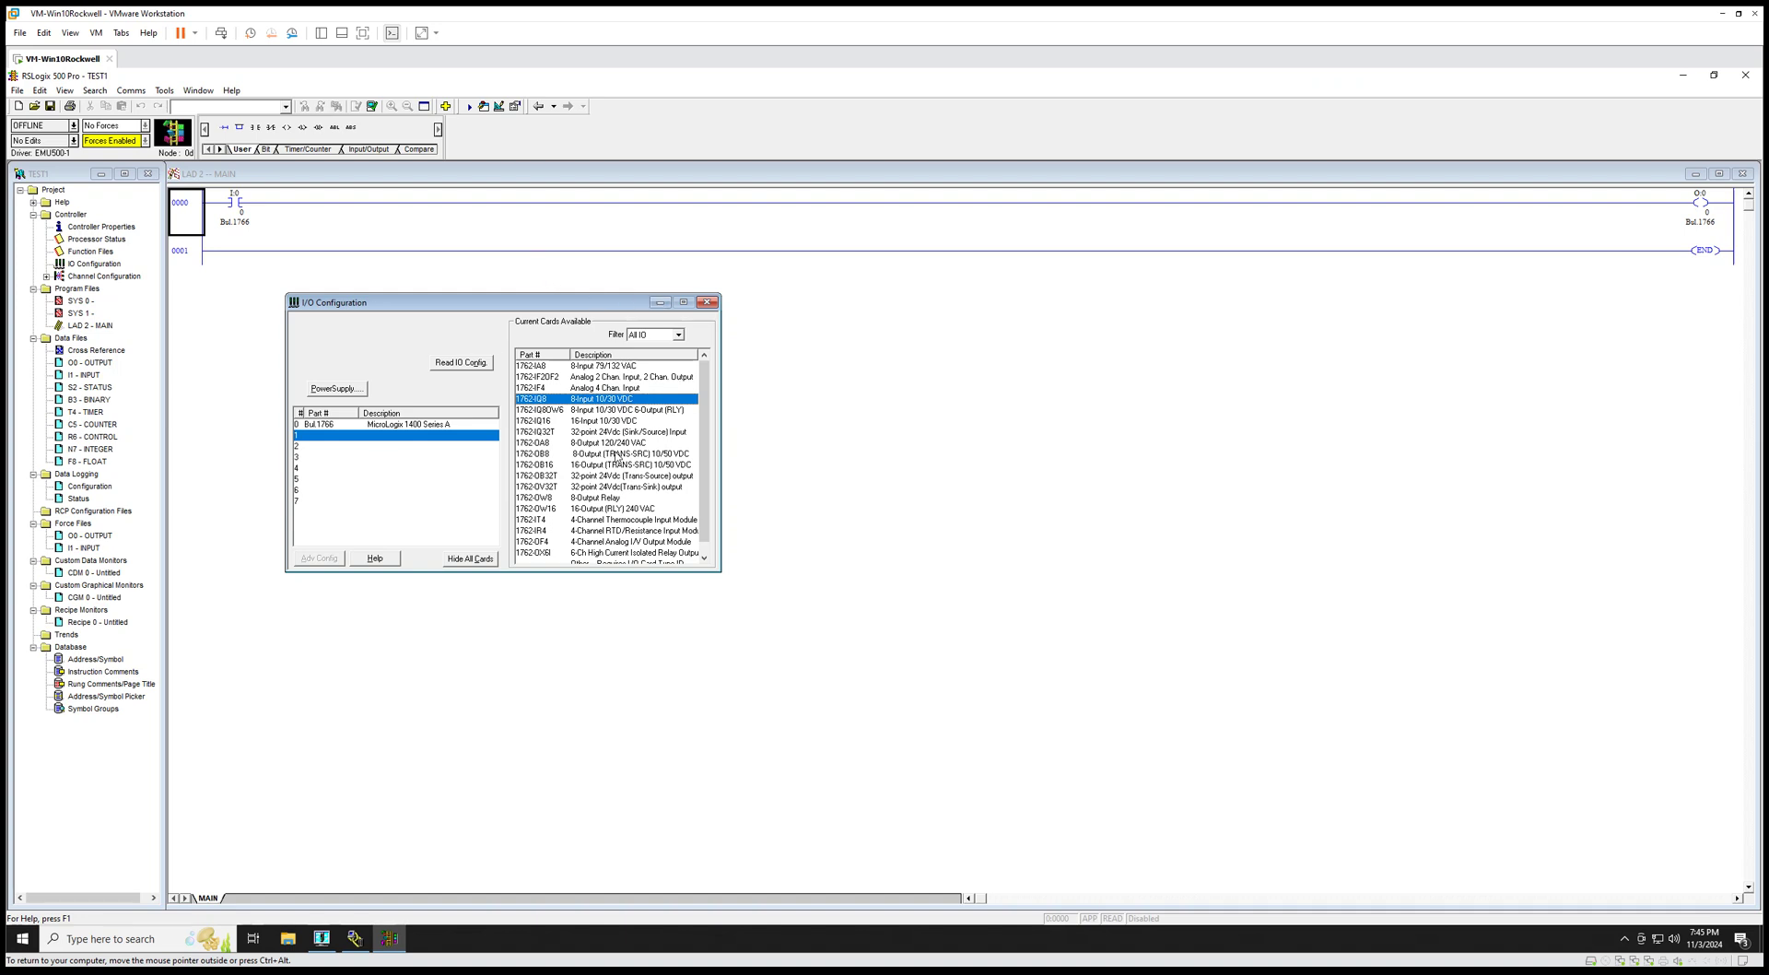
drag(613, 403, 329, 439)
- Assign the 1762-OW8 8-output relay card to slot 2 of the I/O configuration
click(594, 443)
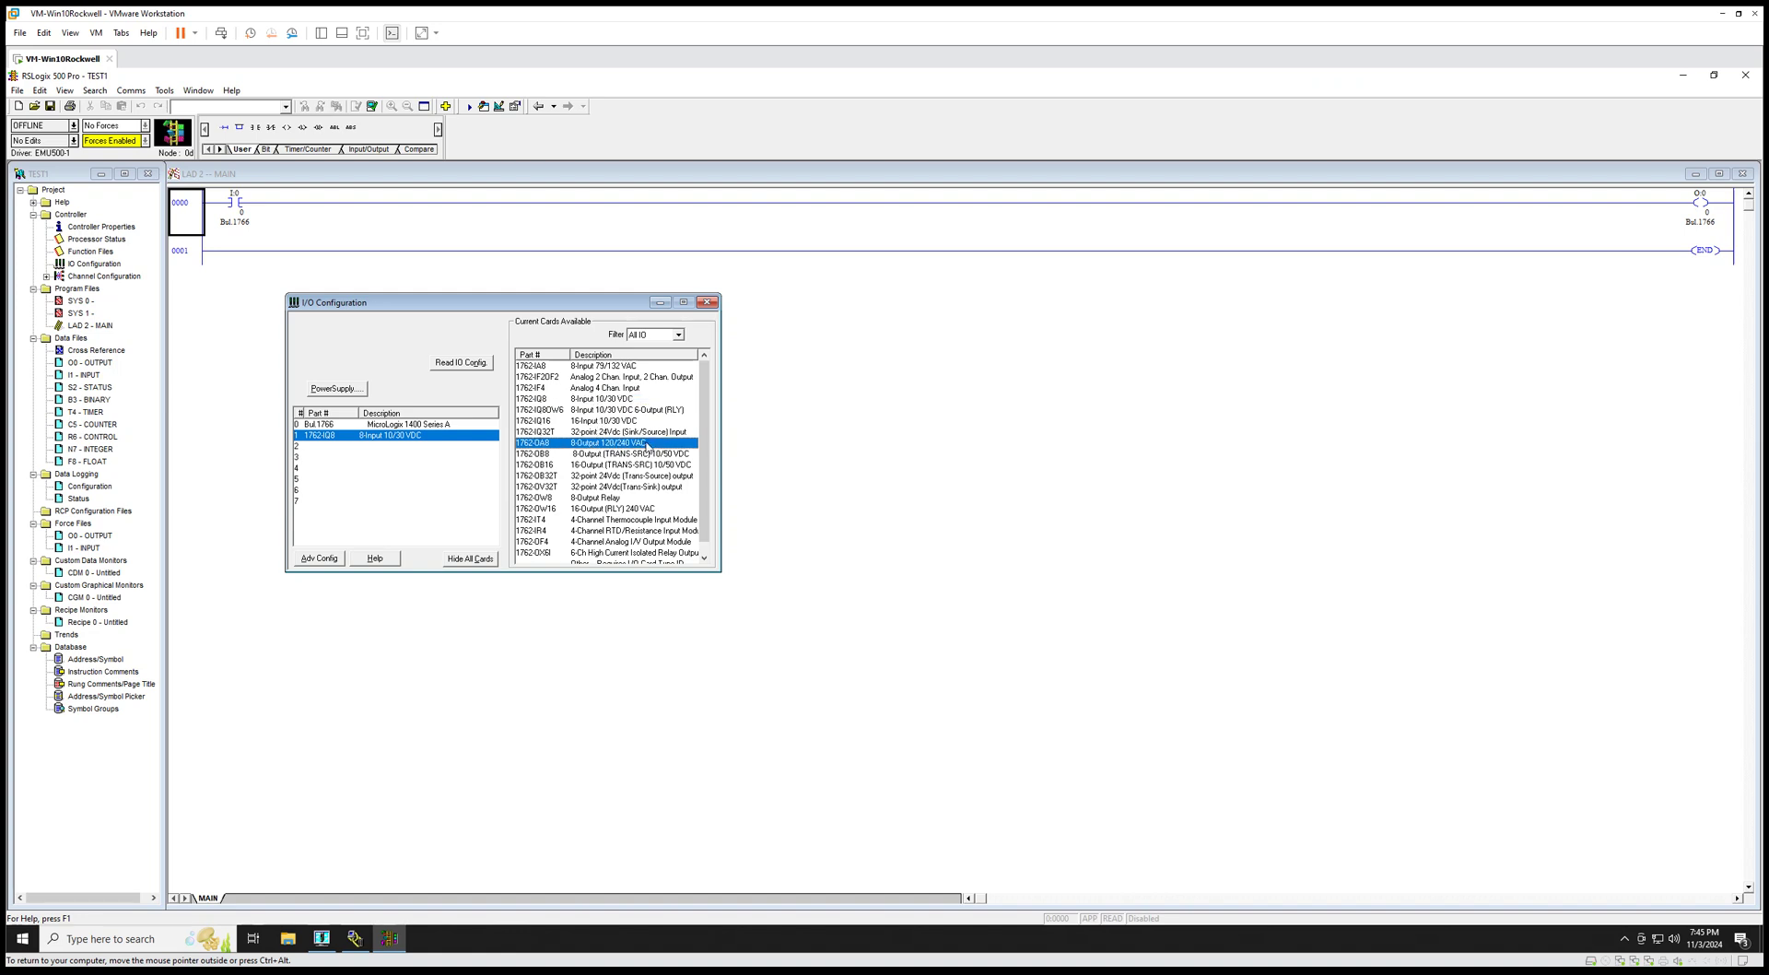
click(637, 455)
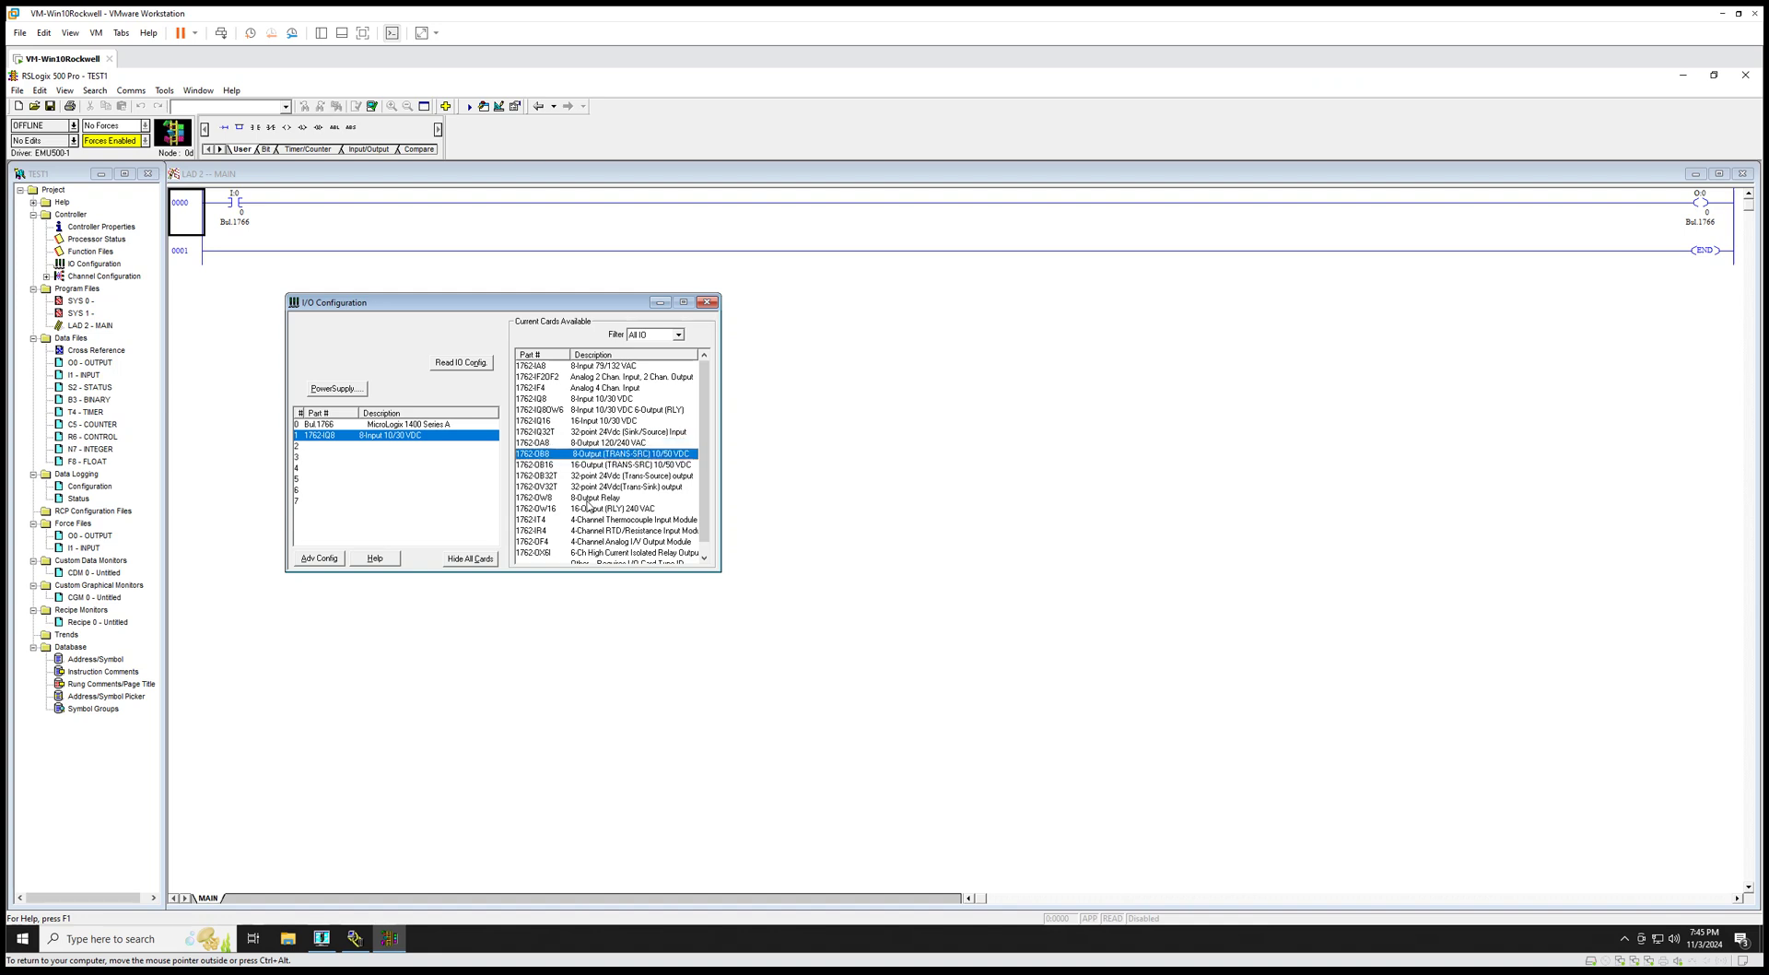
drag(588, 500, 344, 451)
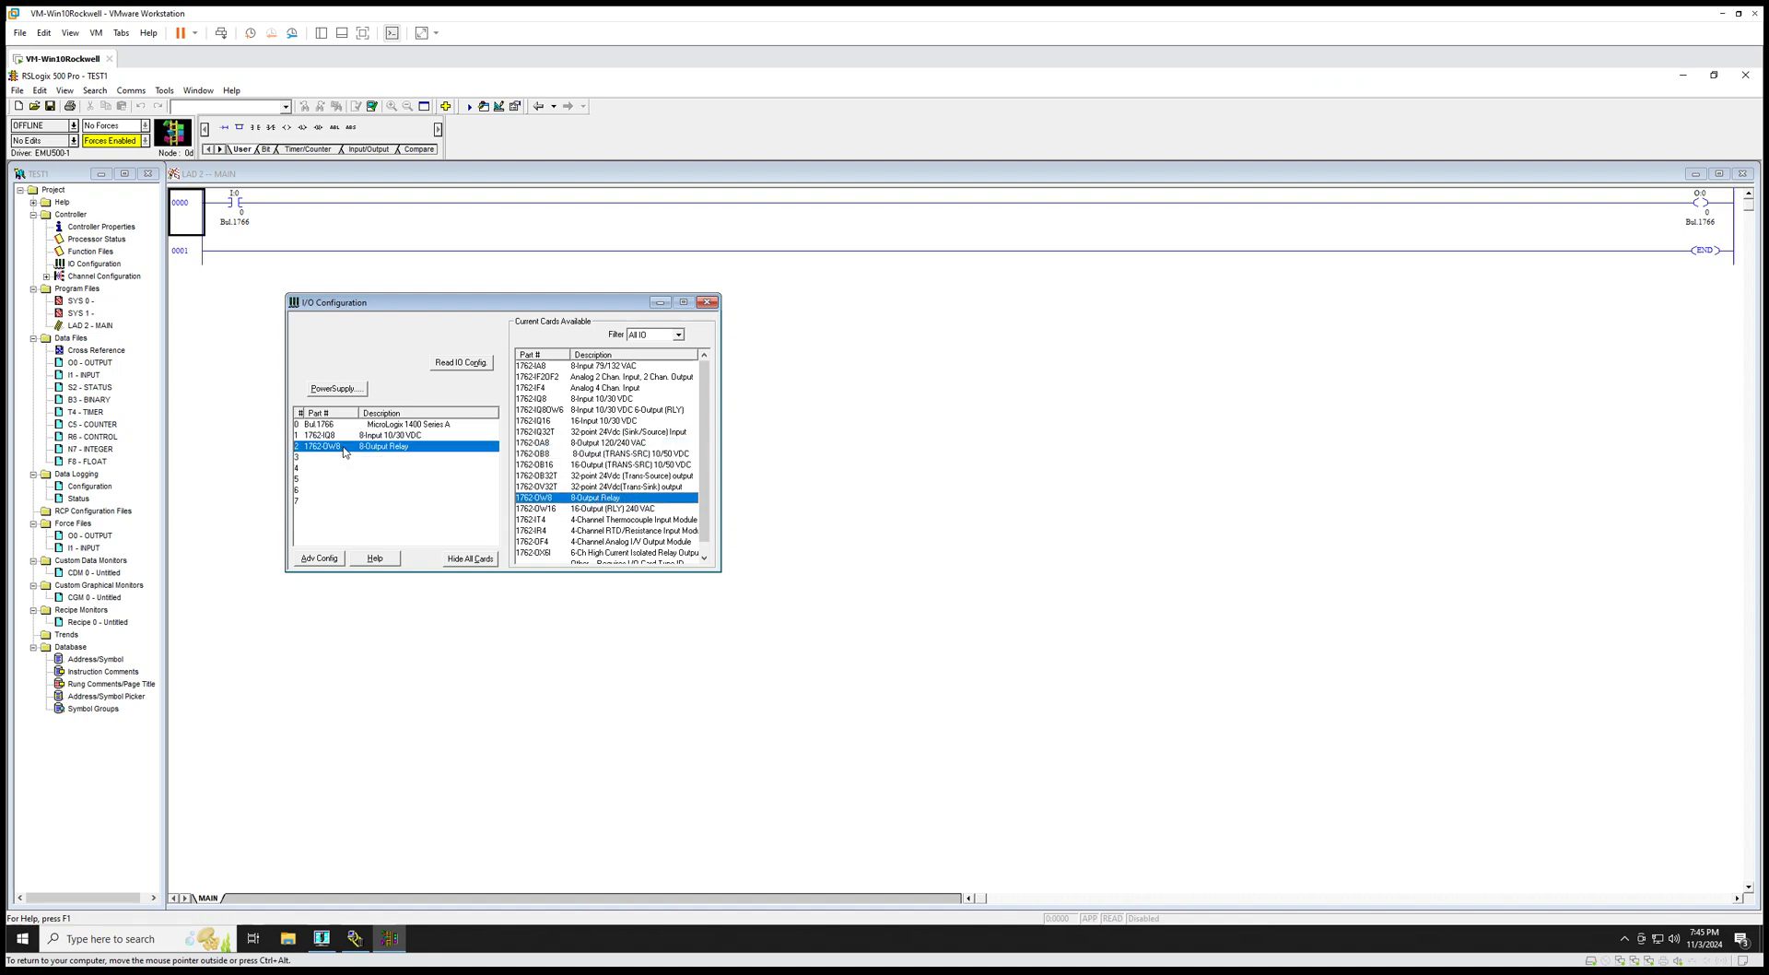
- Filter the available cards to Analog and assign the 1762-IF4 analog input to slot 3 and the 1762-IT4 thermocouple module to slot 4
scroll(657, 451, down, 1)
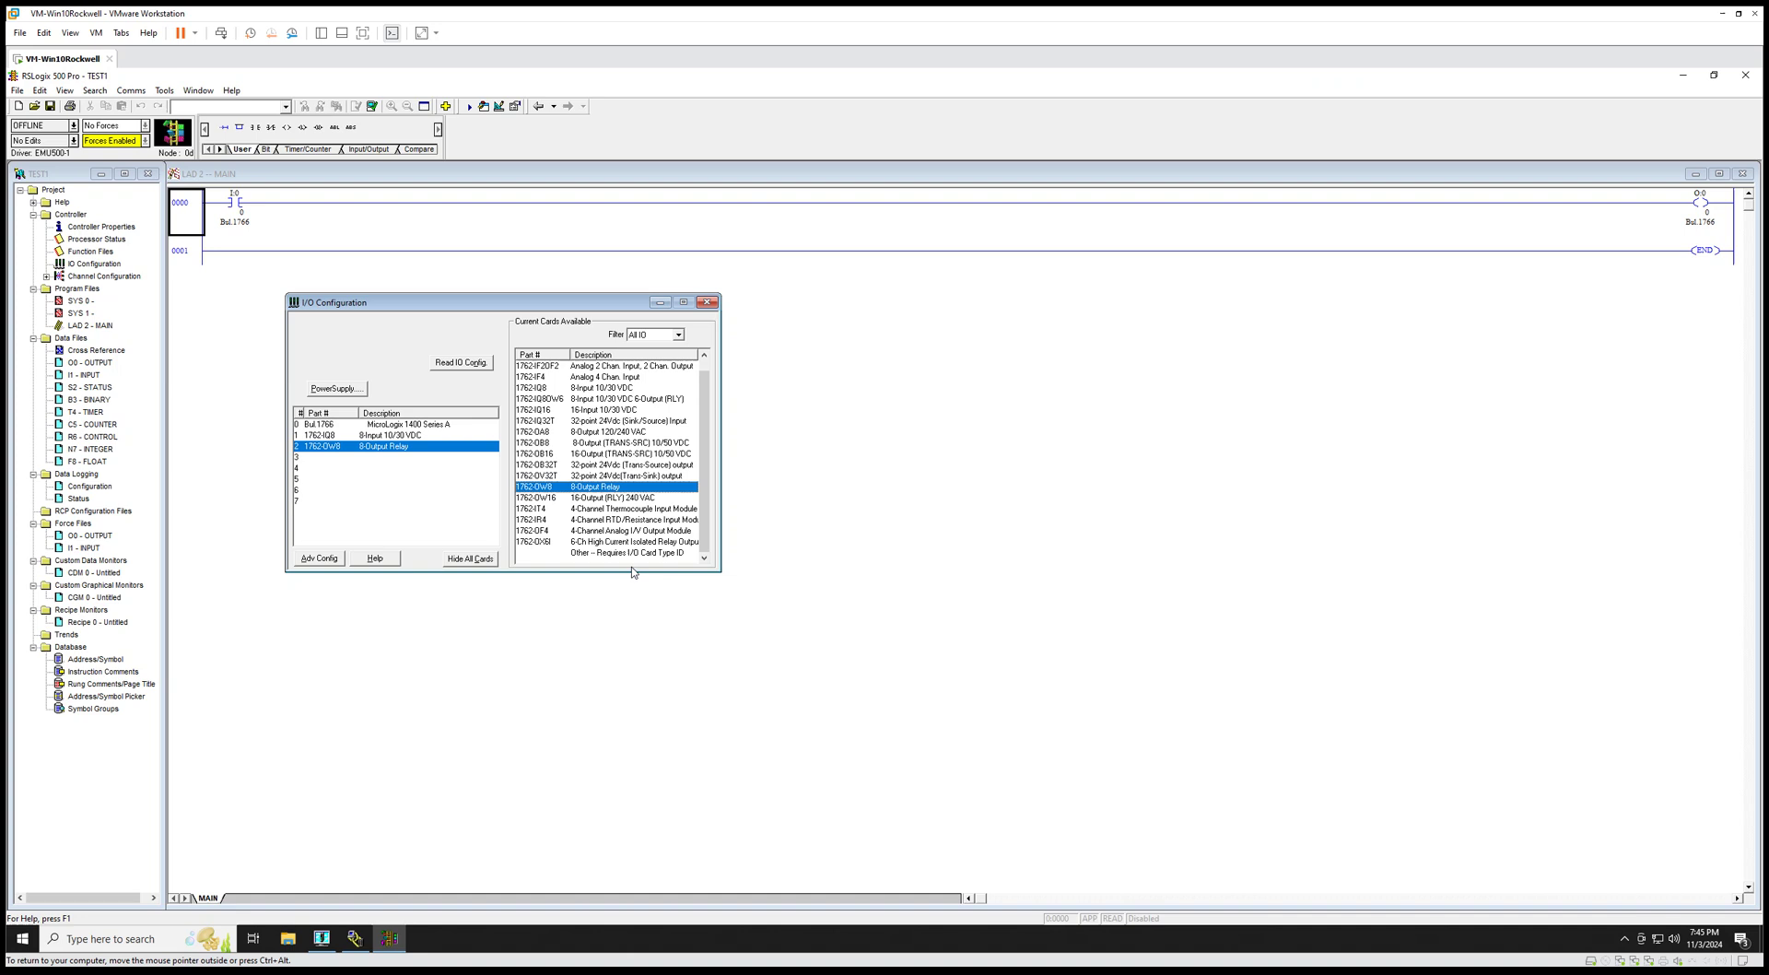
click(542, 512)
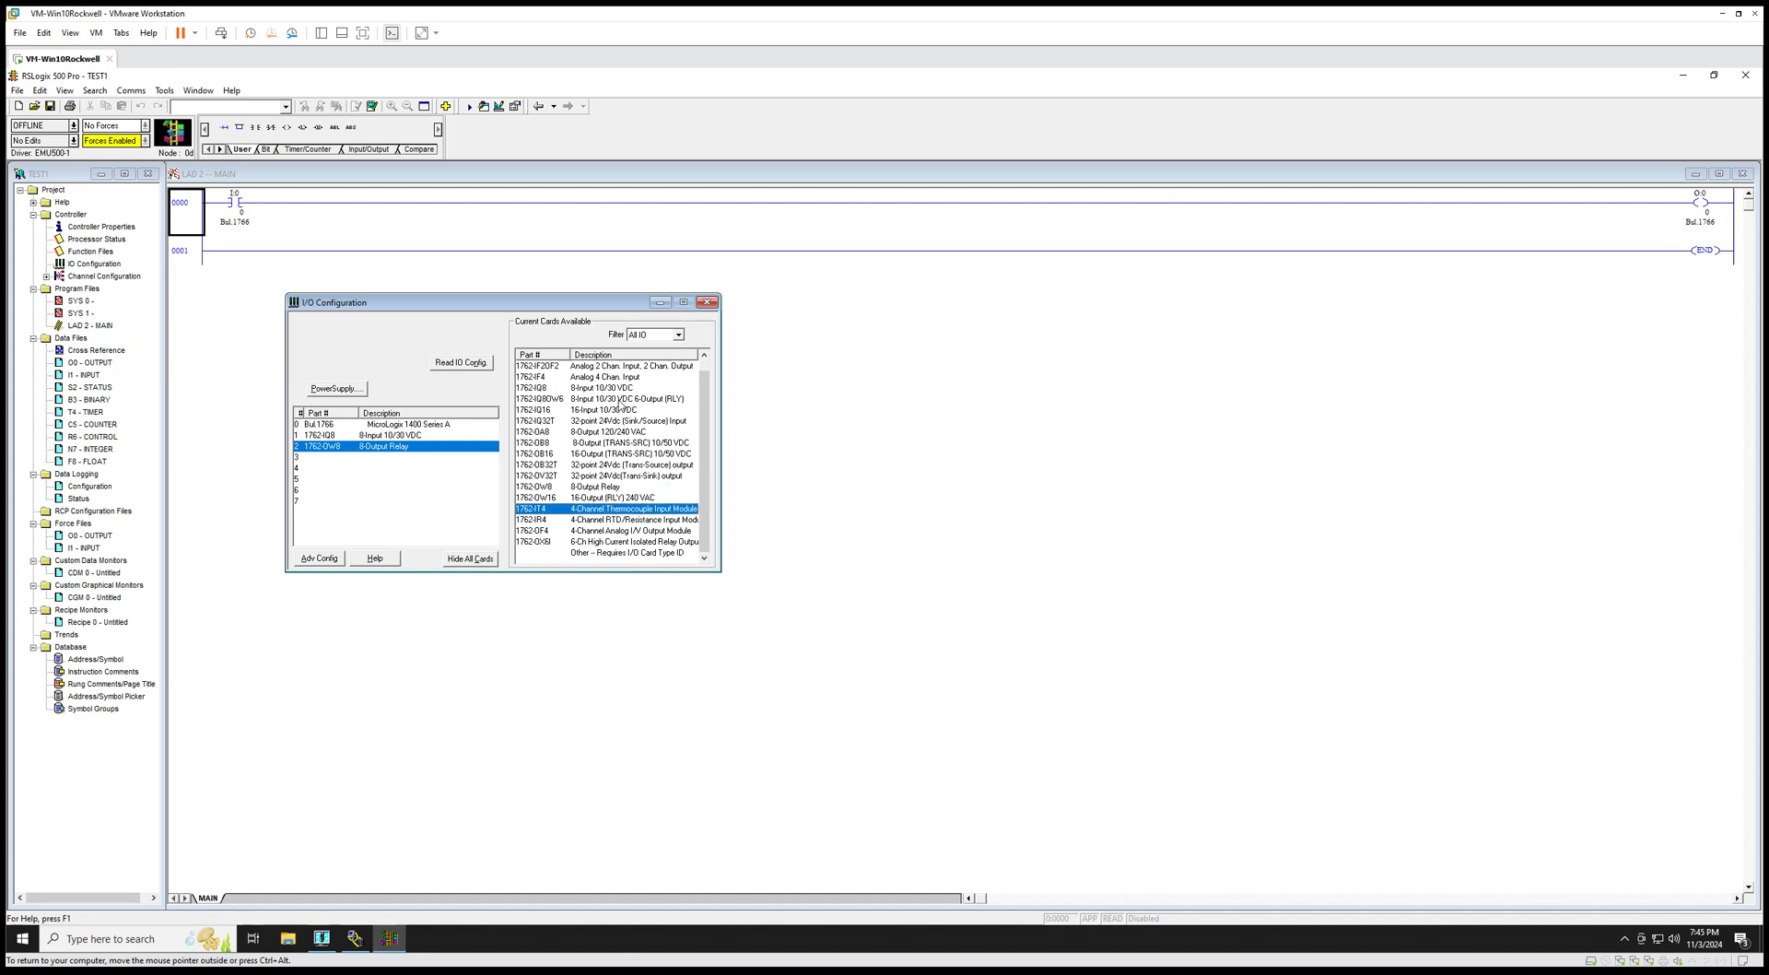
click(676, 335)
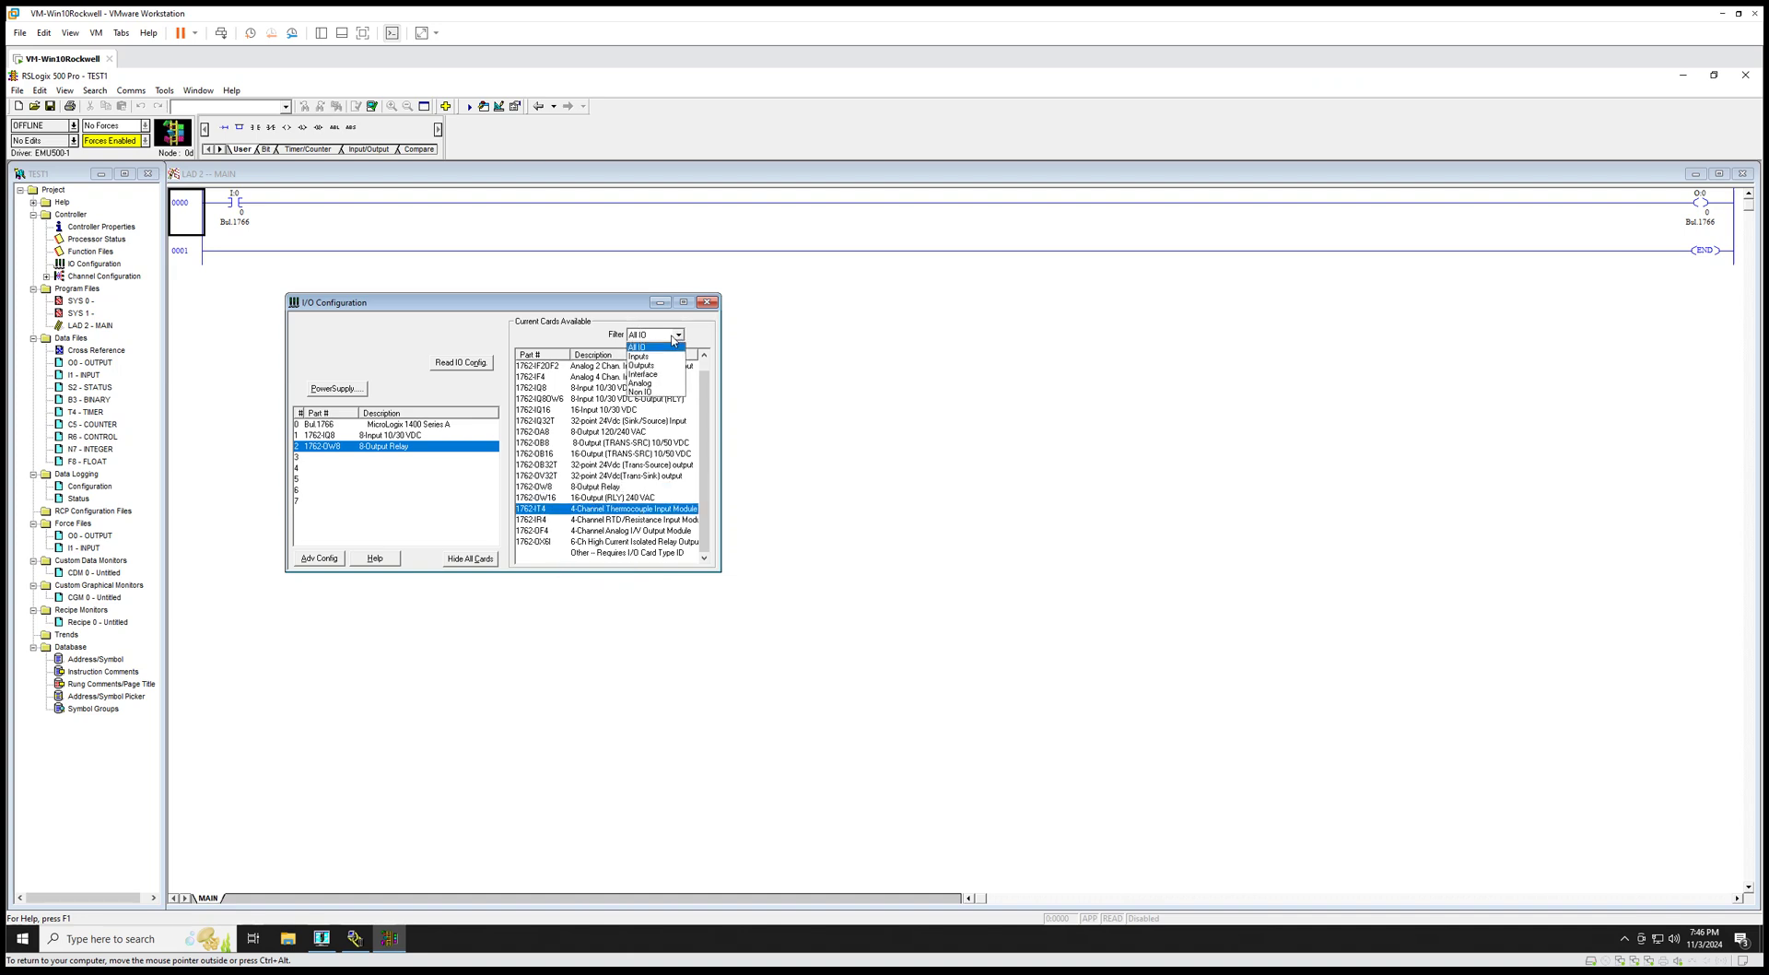
click(645, 382)
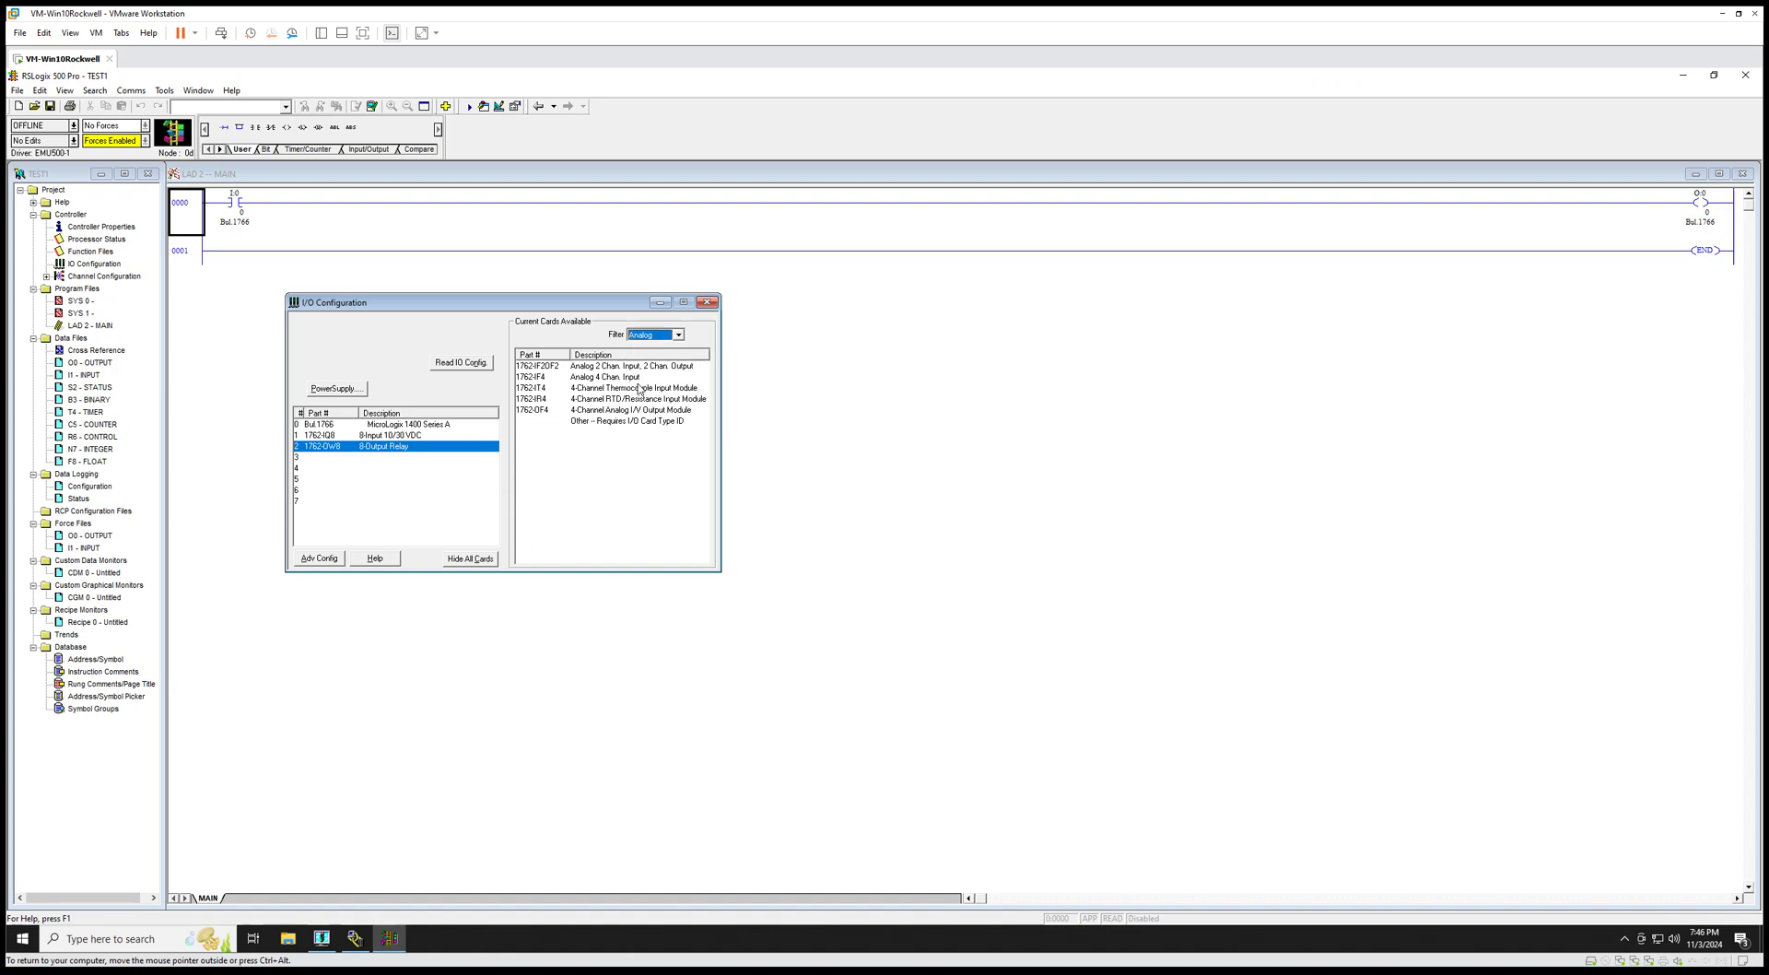
drag(576, 379, 350, 462)
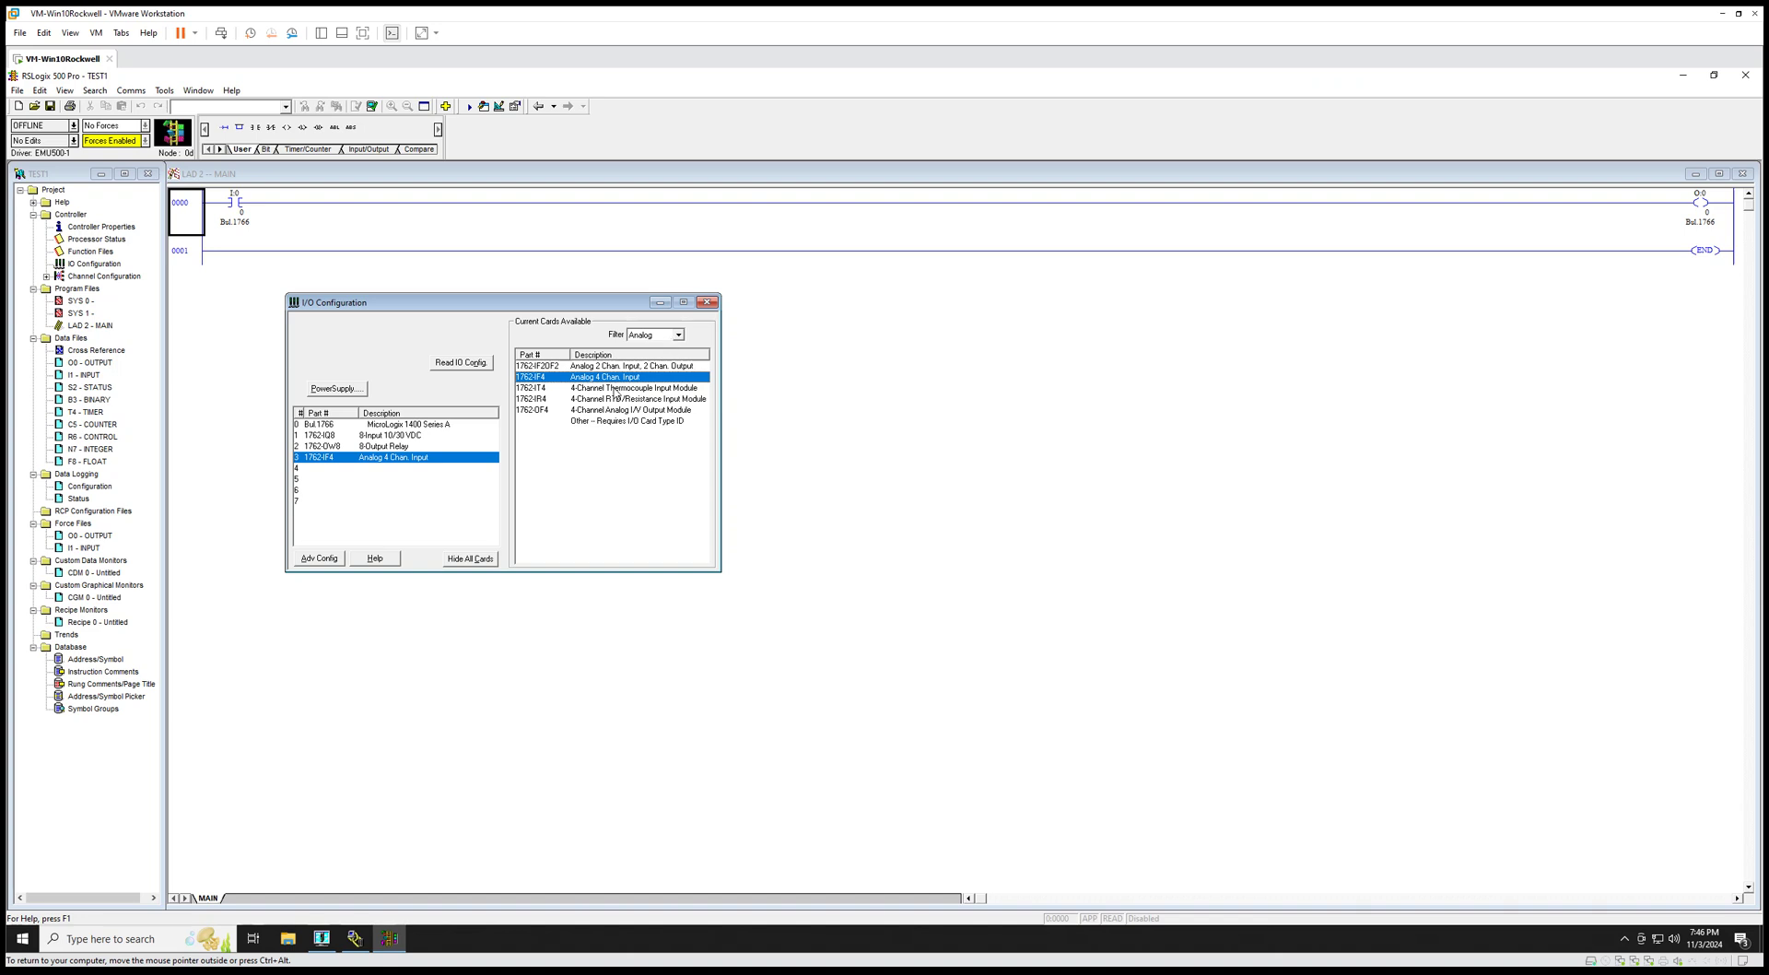
drag(649, 396, 368, 468)
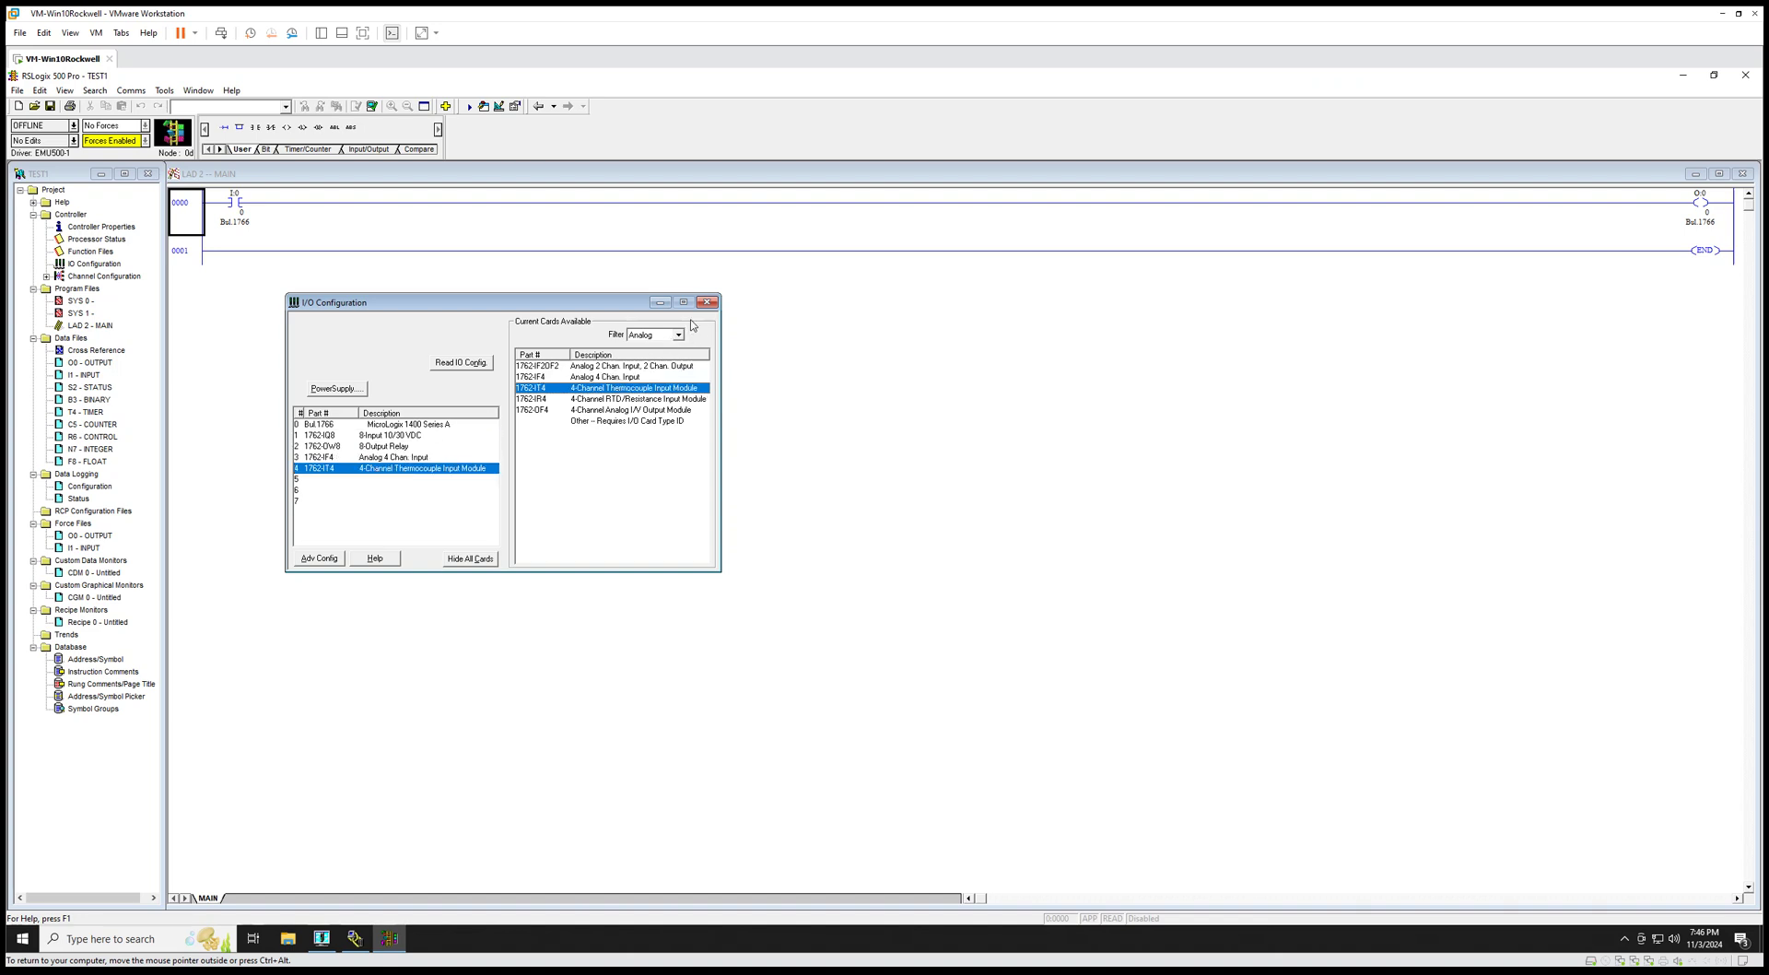
- Assign the 1762-OF4 4-channel analog I/V output module from the Analog cards to slot 5
click(667, 338)
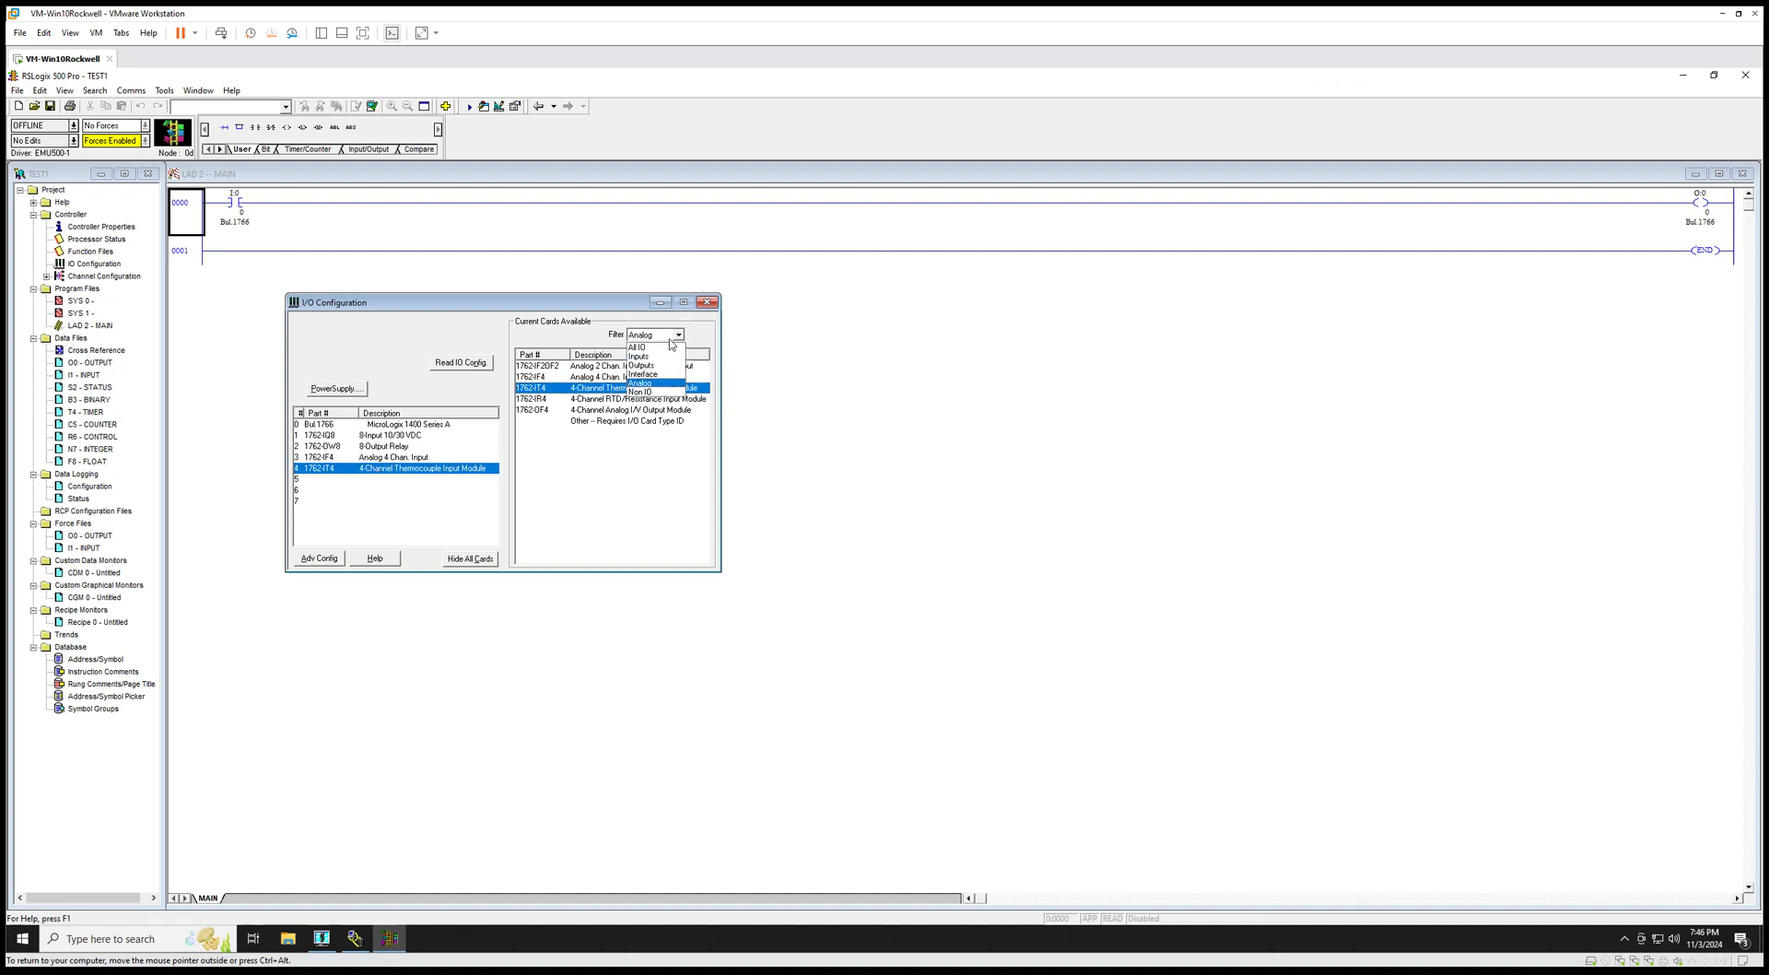
click(661, 374)
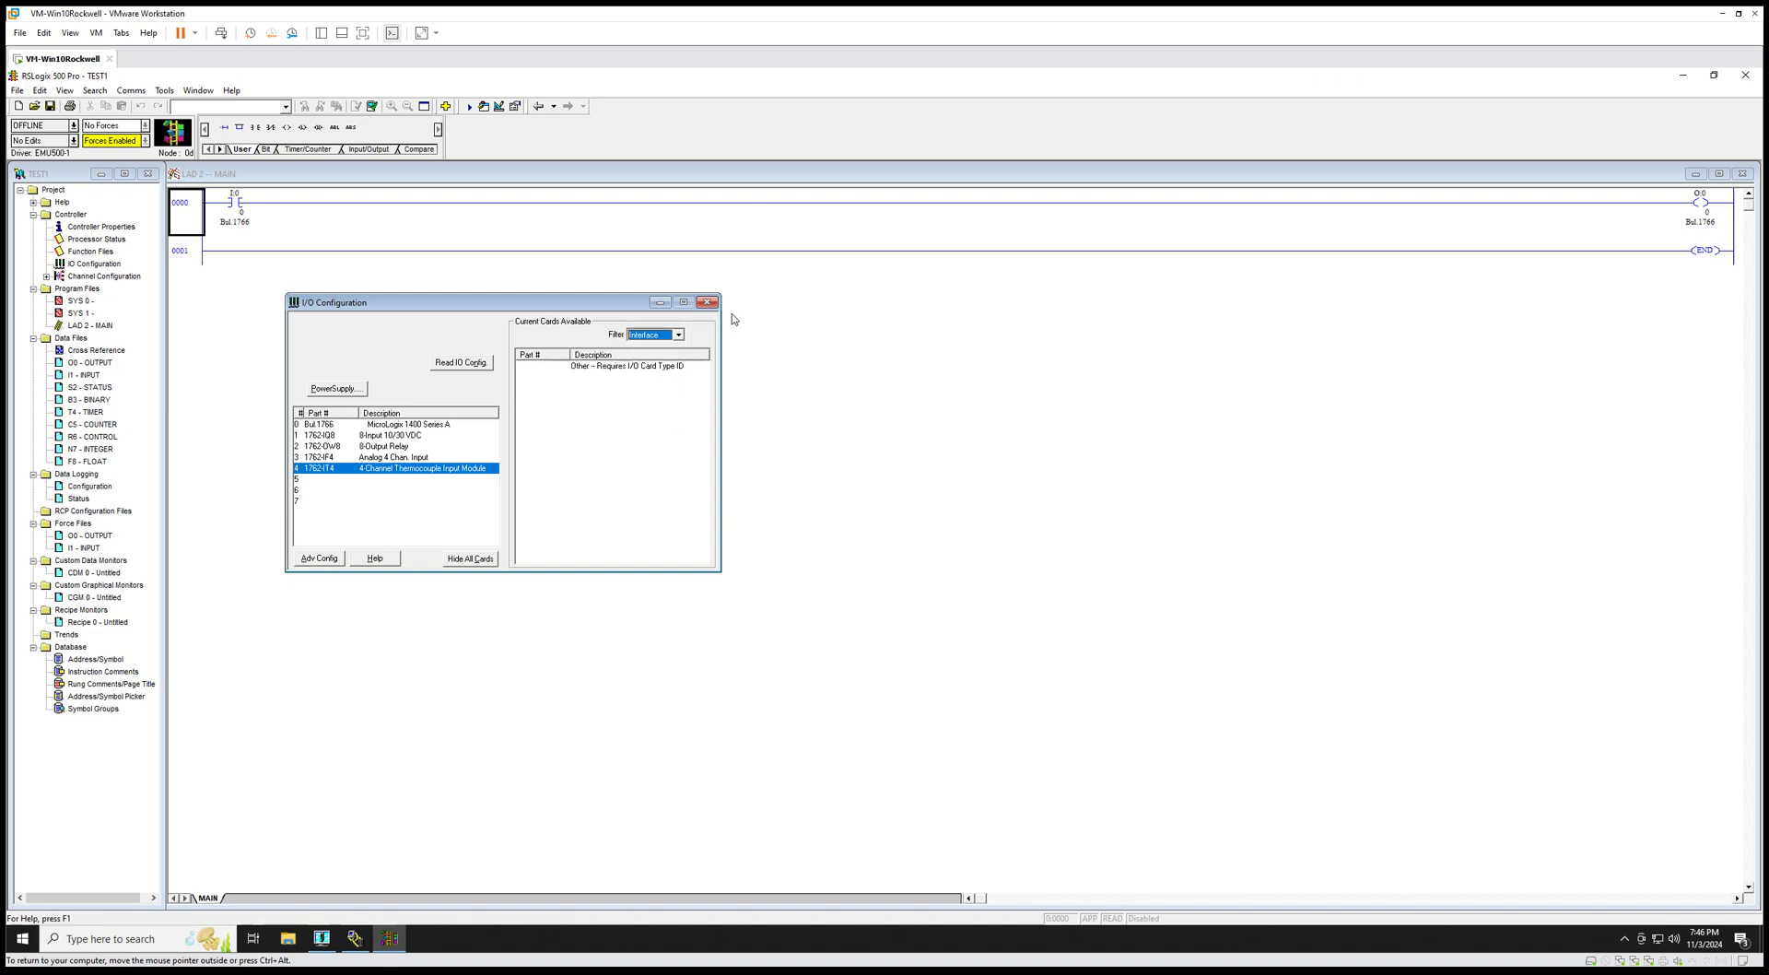
click(662, 338)
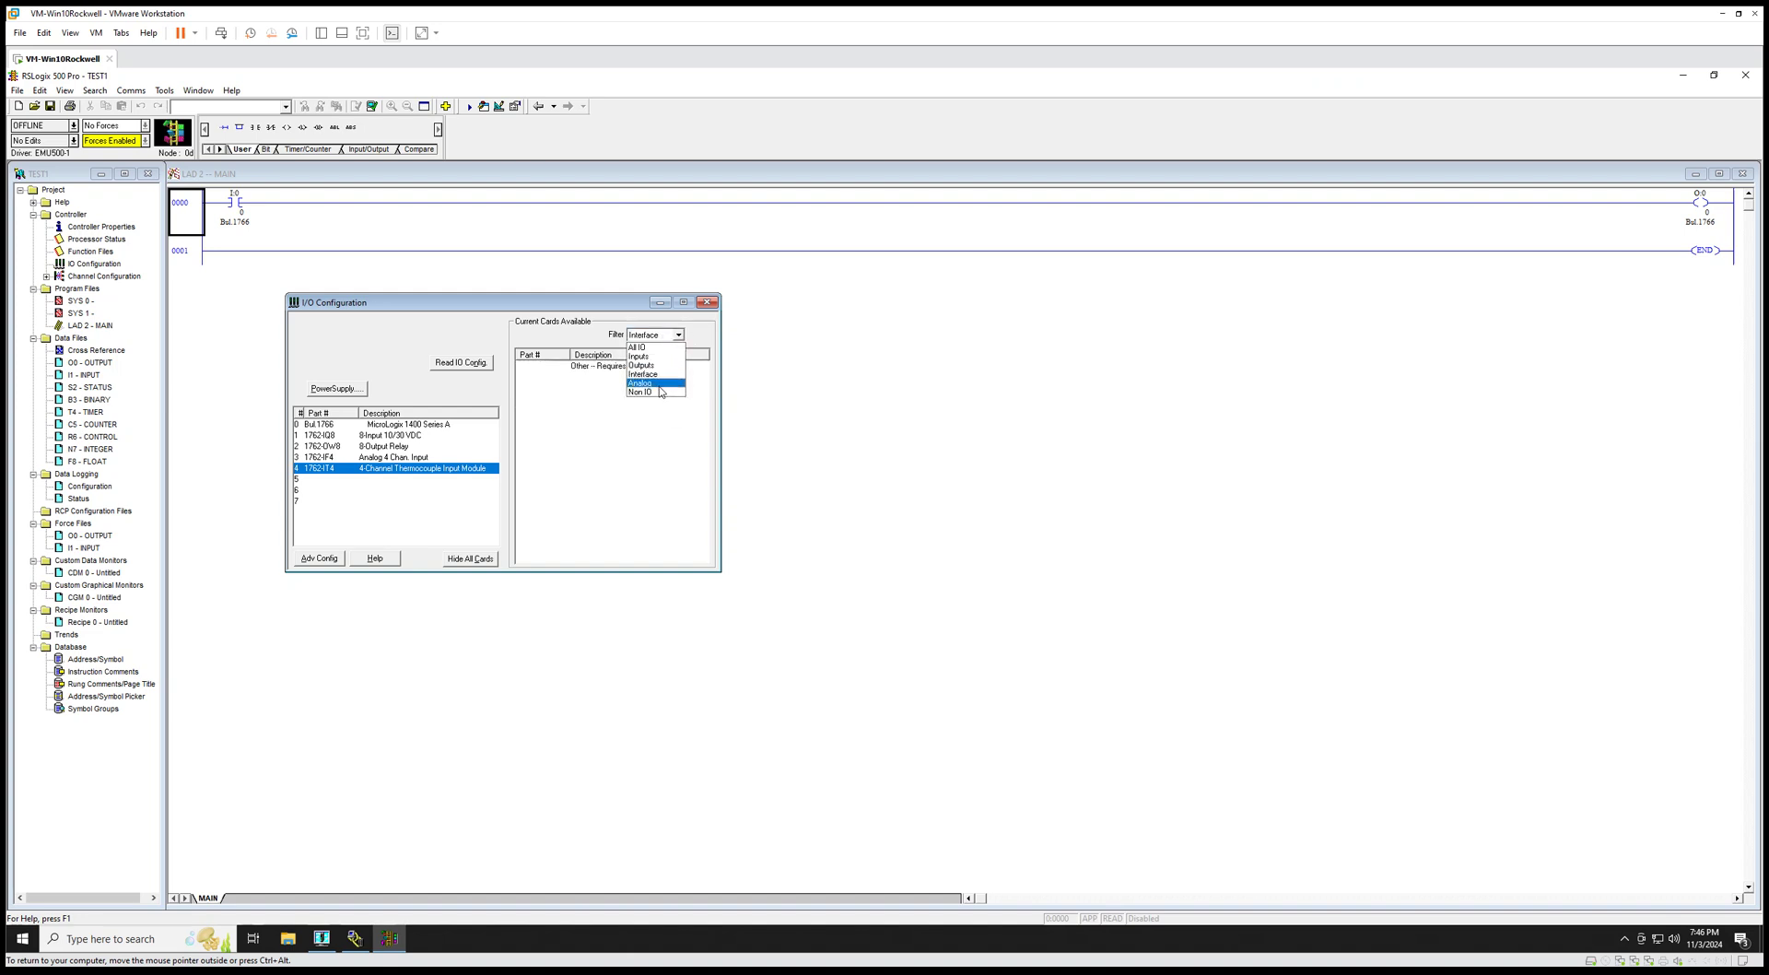
click(656, 356)
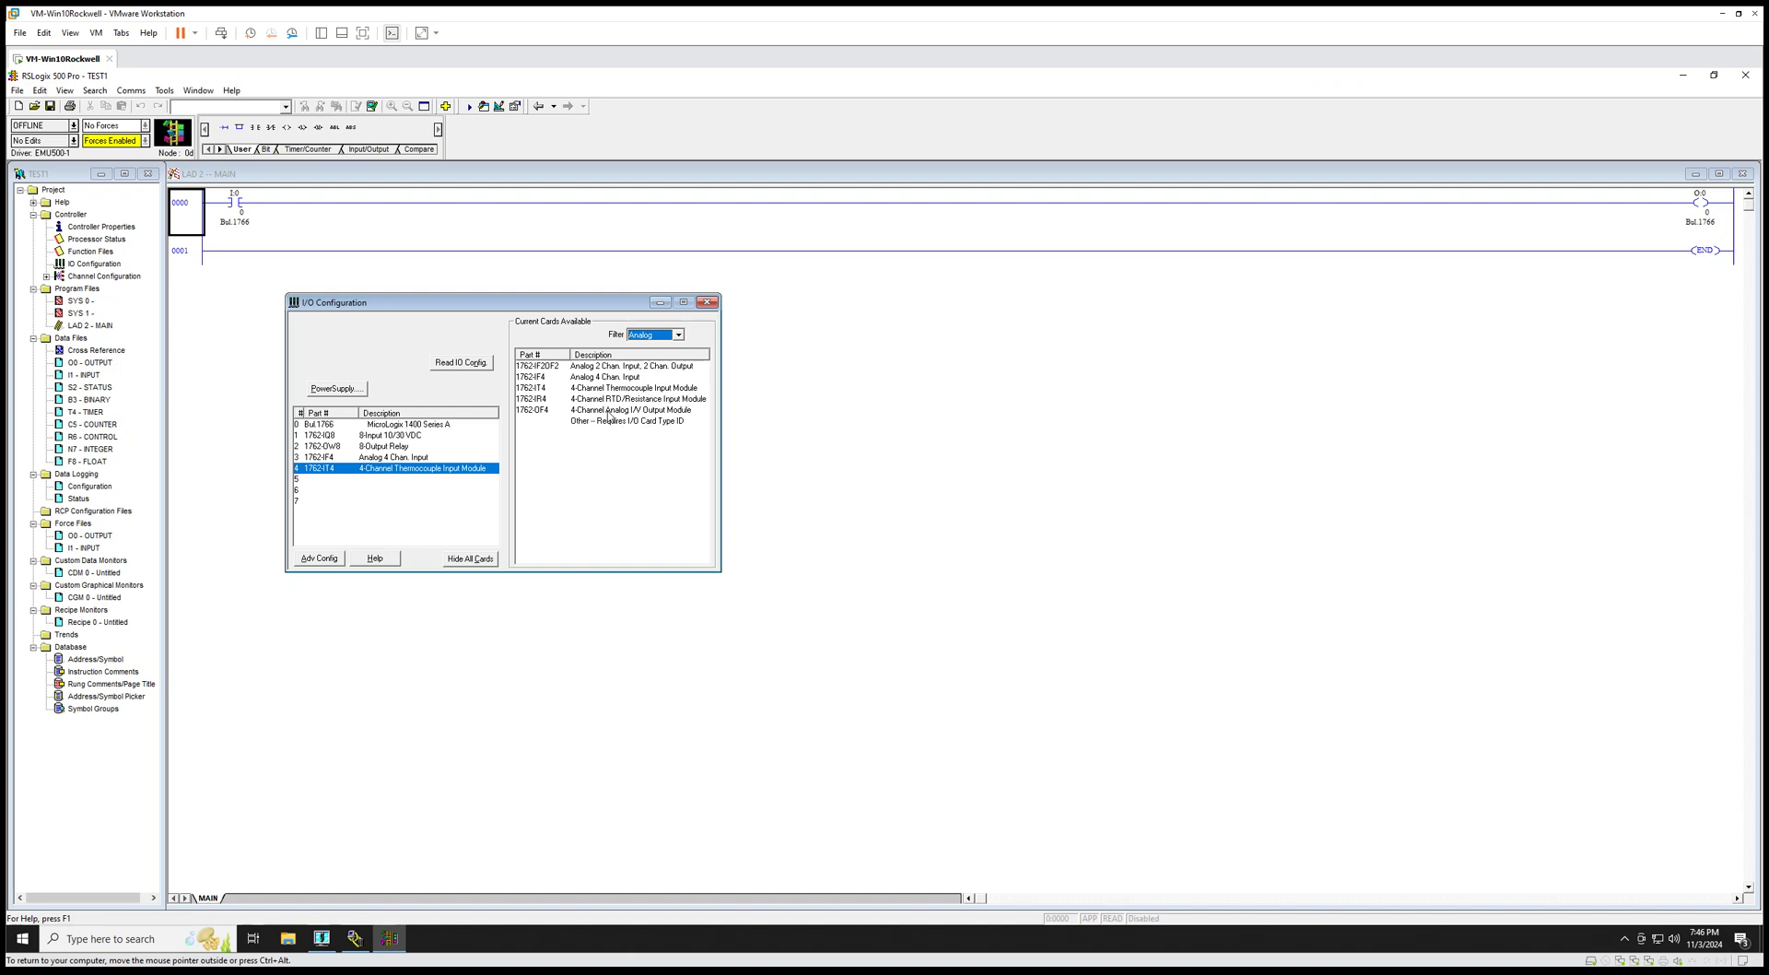
click(645, 411)
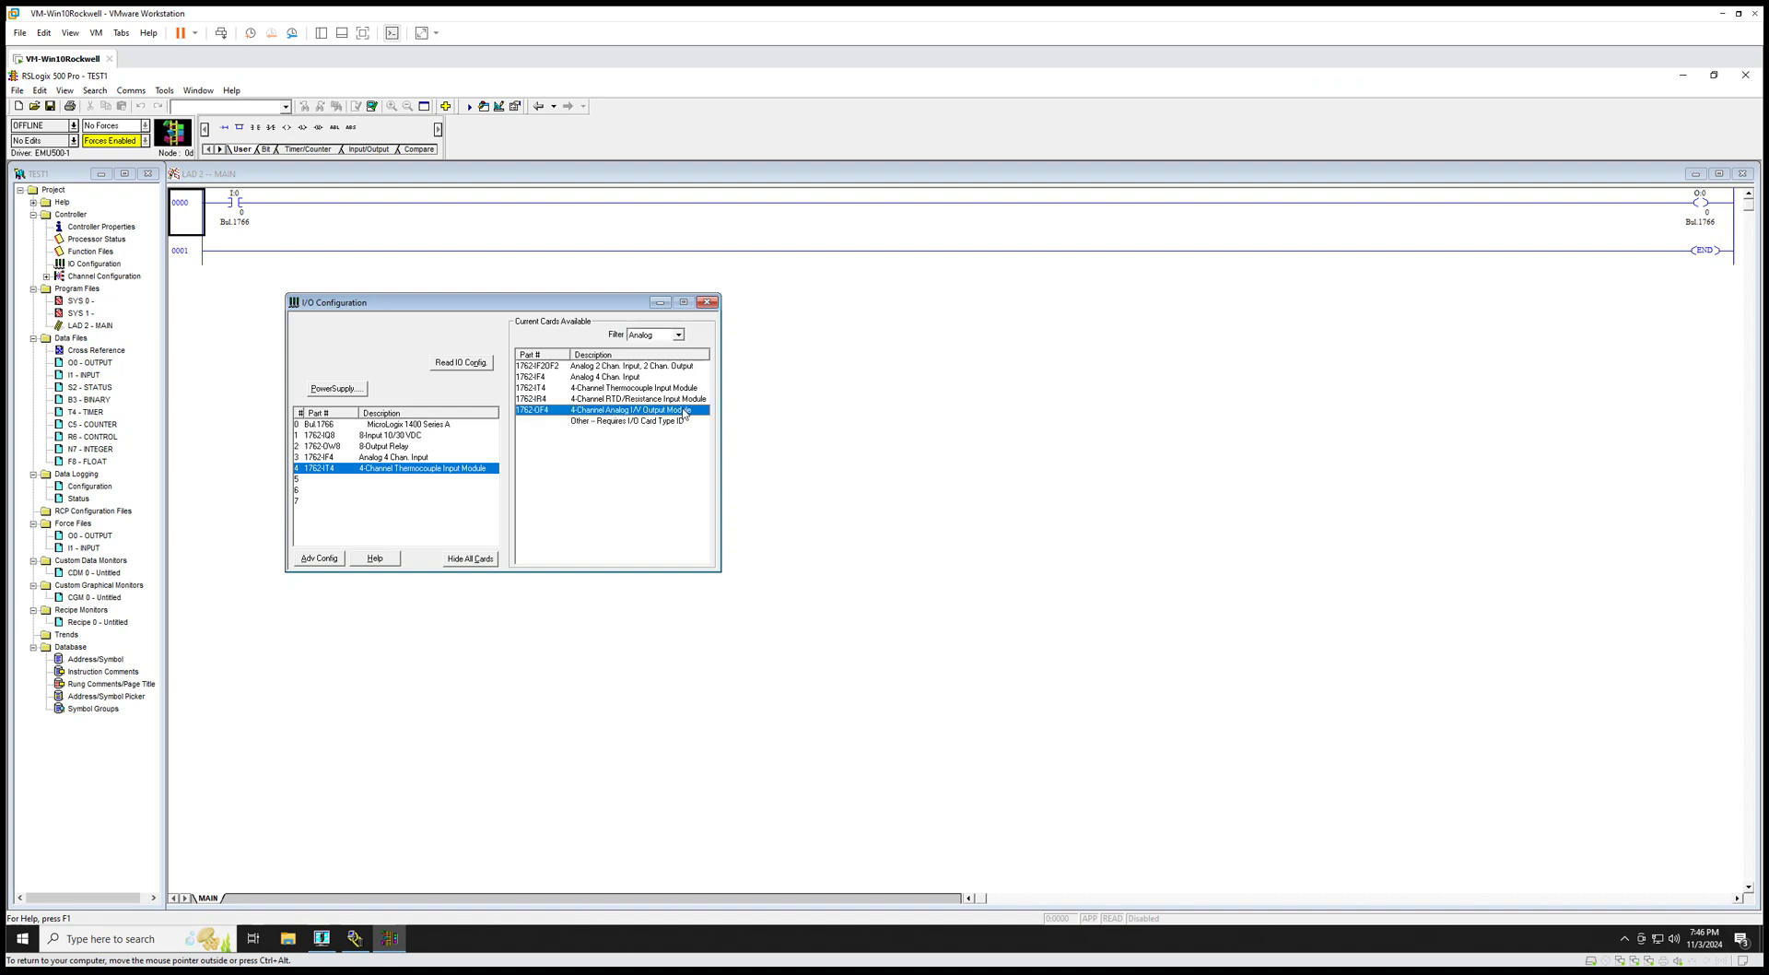
drag(682, 414, 484, 493)
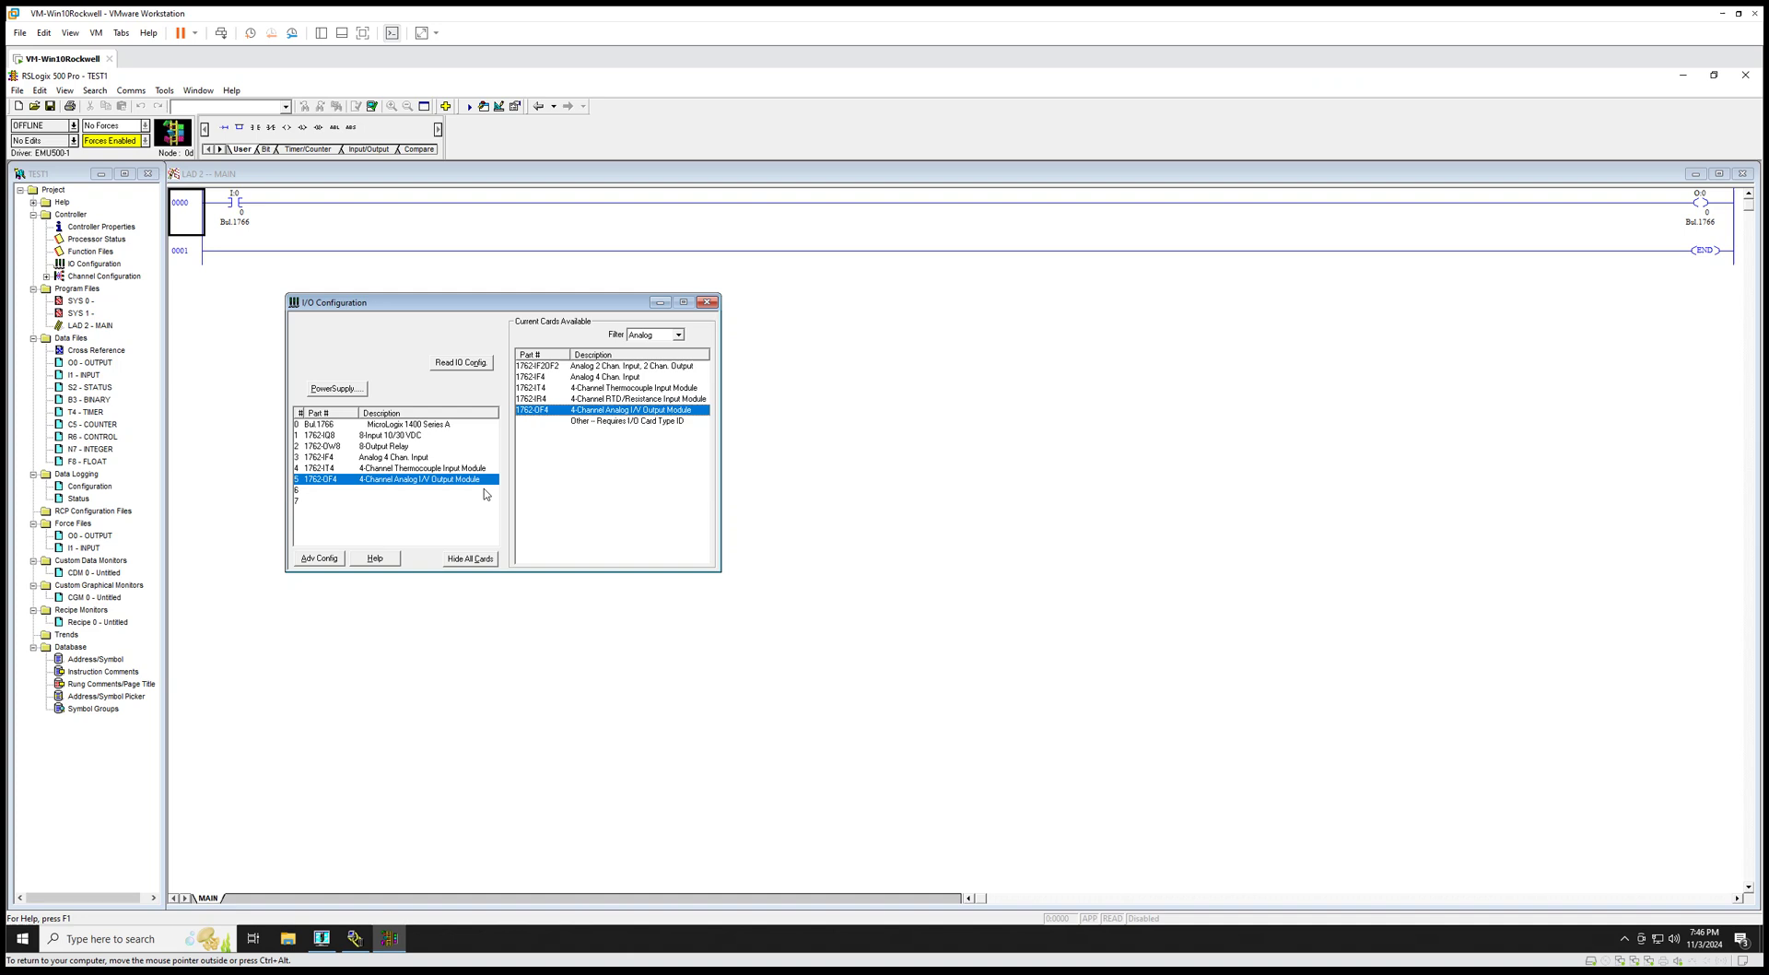
- Reset the available-card filter to All IO and close the I/O configuration
click(648, 337)
click(651, 347)
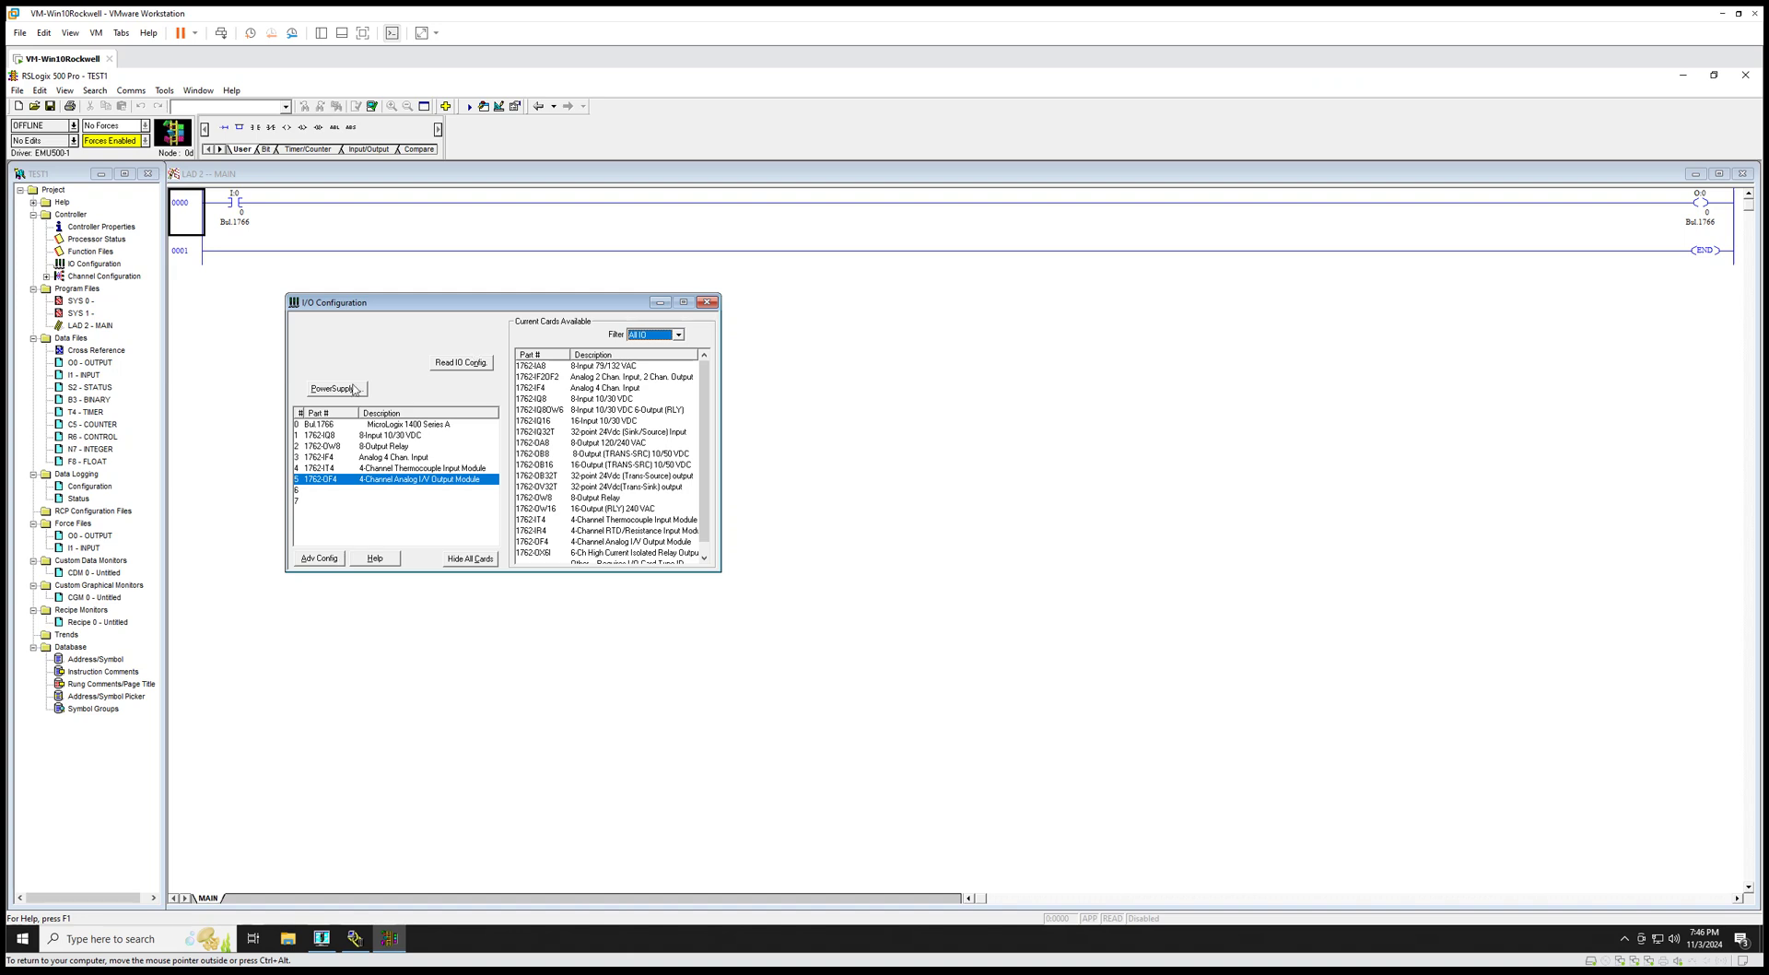
click(707, 304)
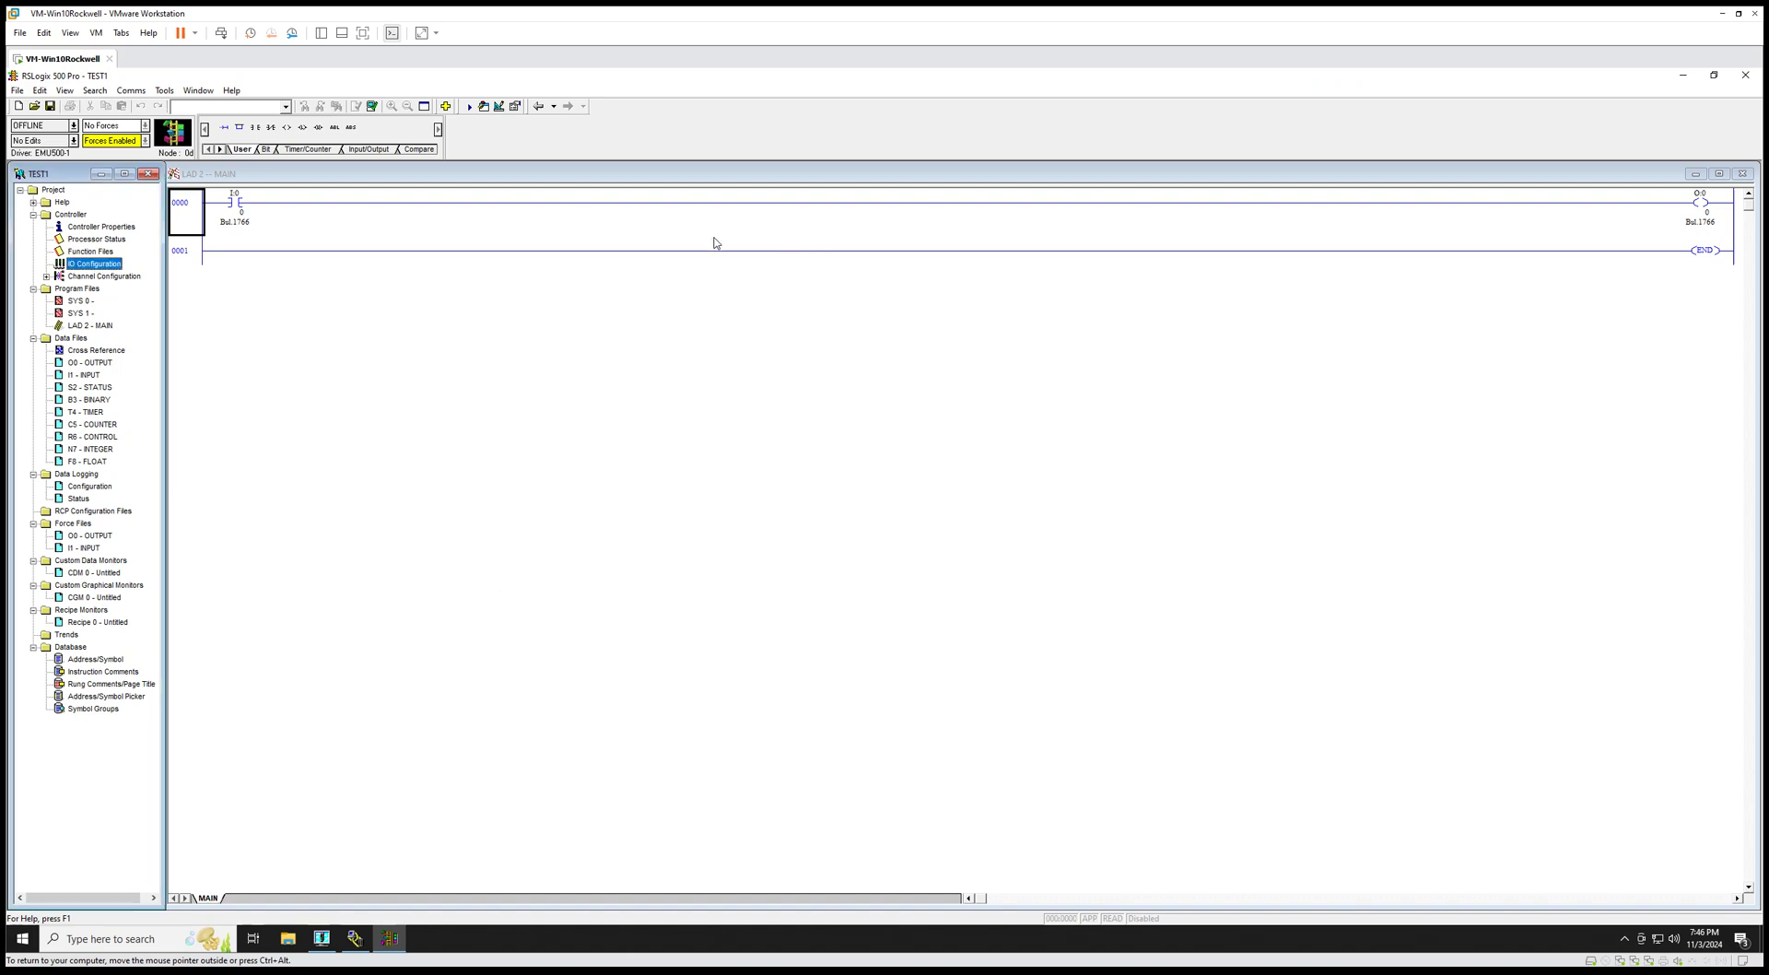
- Reopen the I/O configuration, check the modules assigned to the expansion slots, and close it
double_click(81, 264)
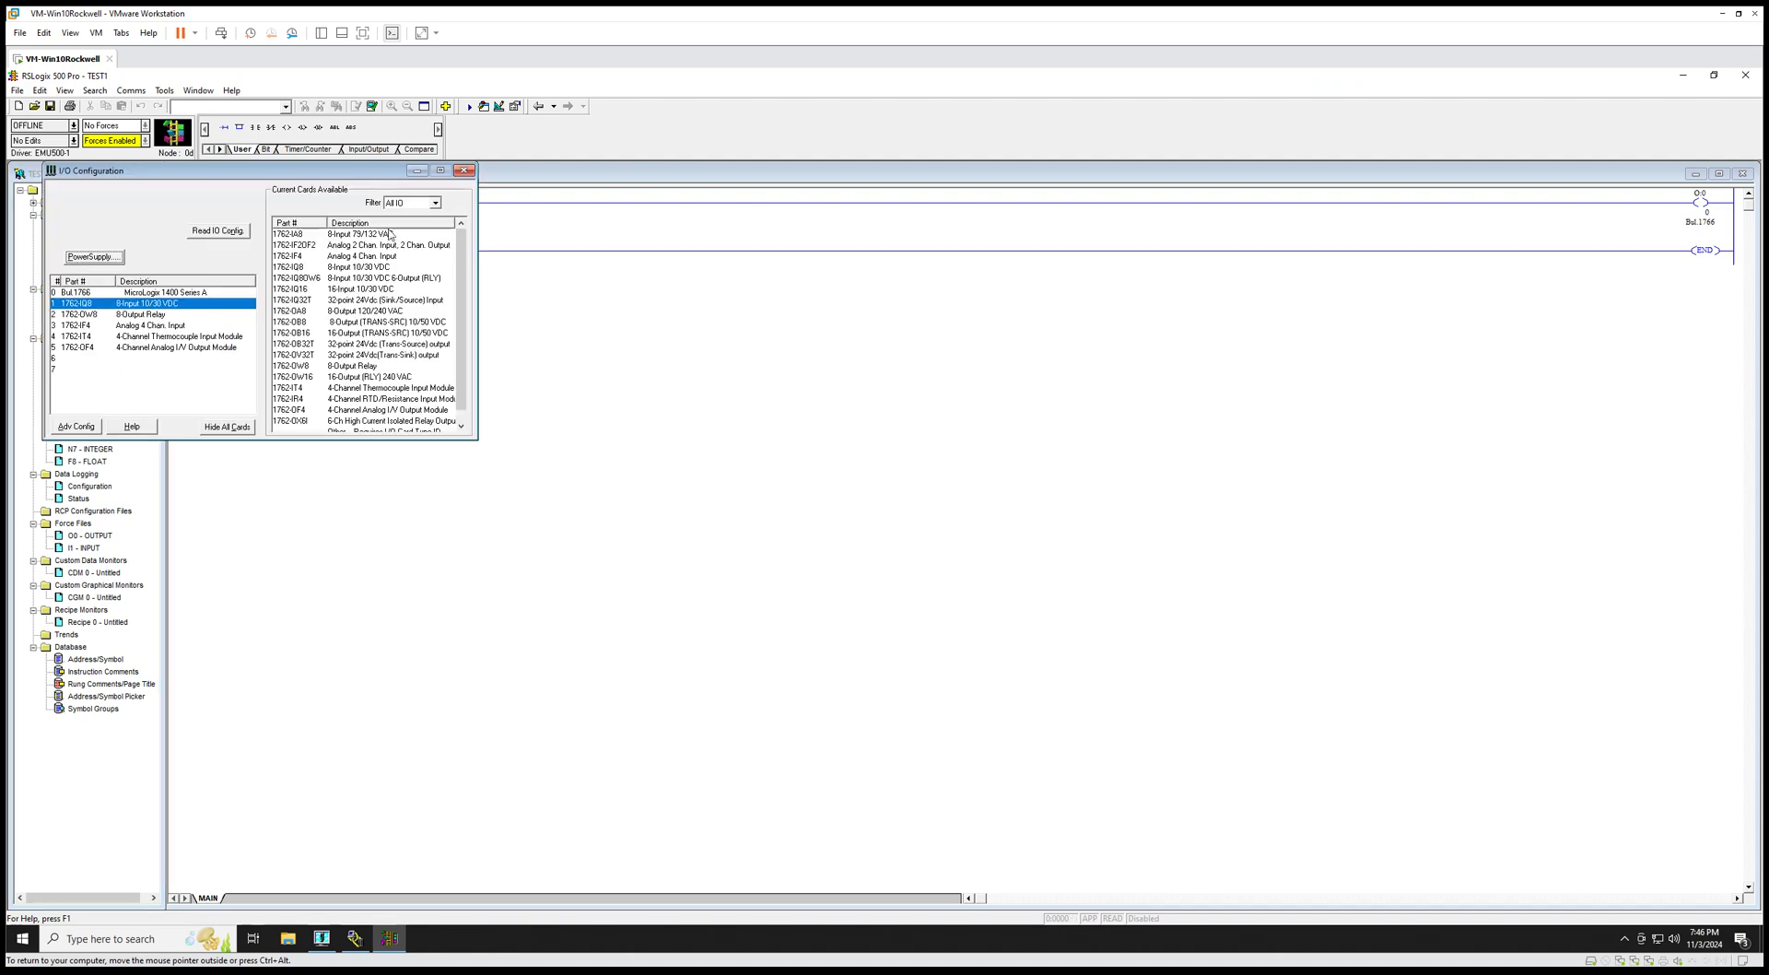
click(92, 316)
click(88, 347)
click(84, 336)
click(82, 326)
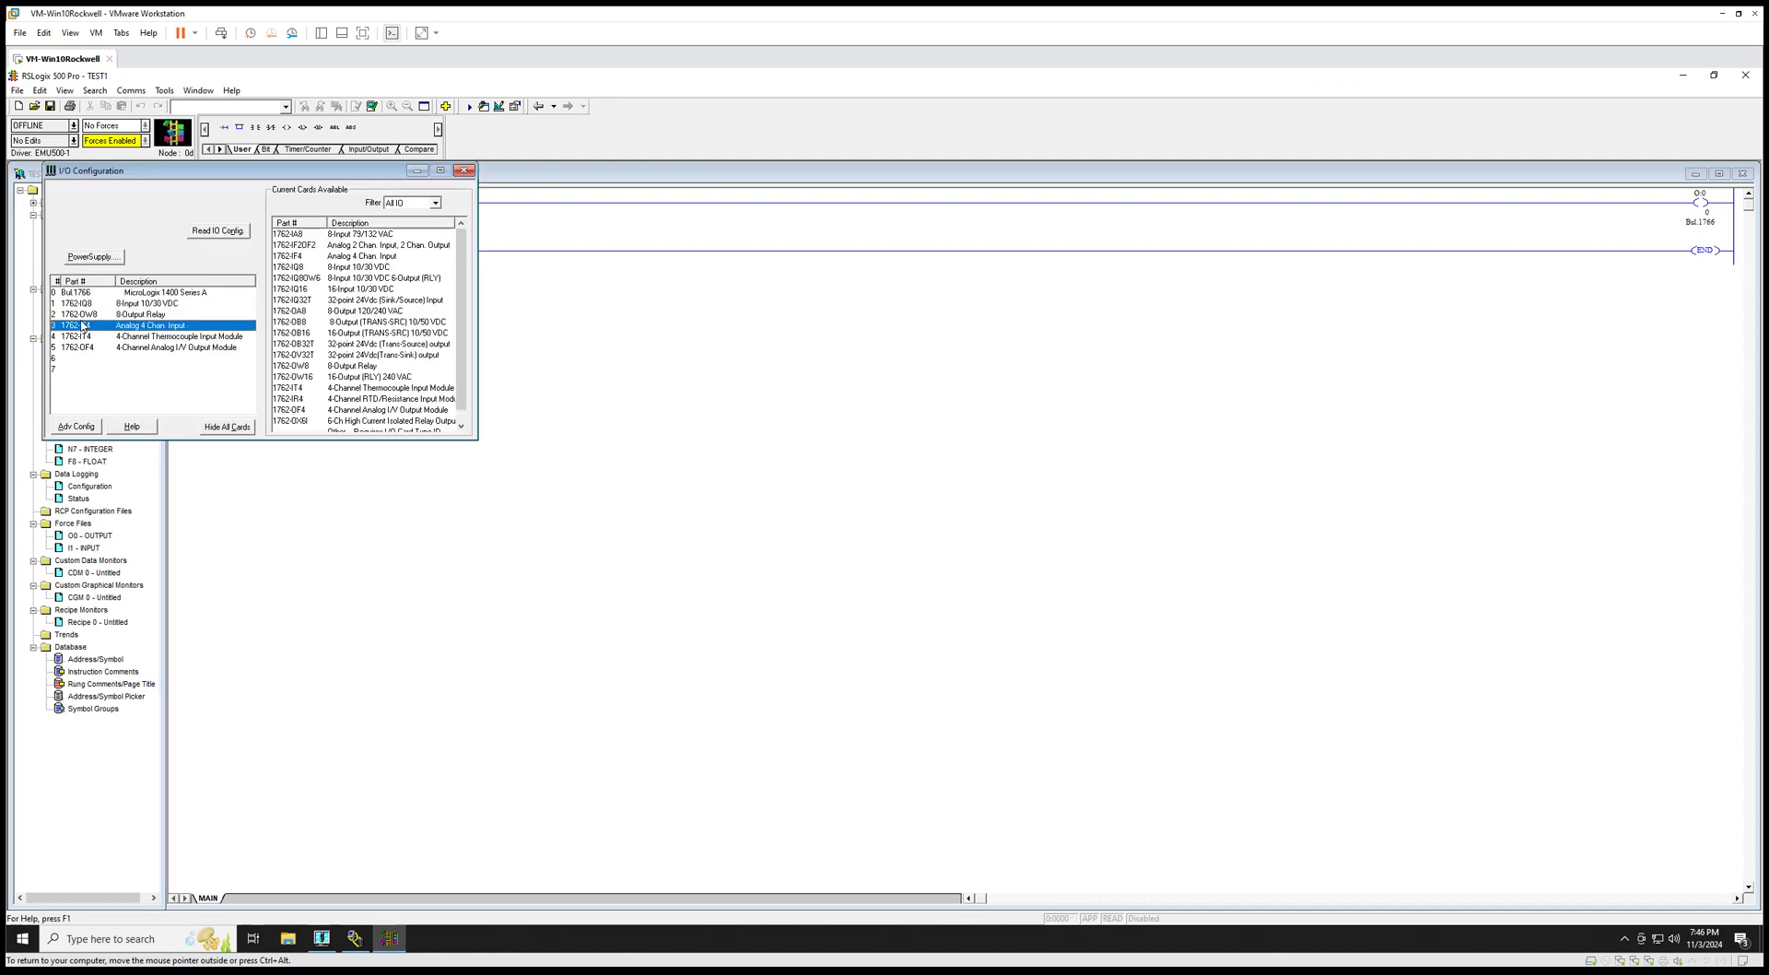
click(464, 173)
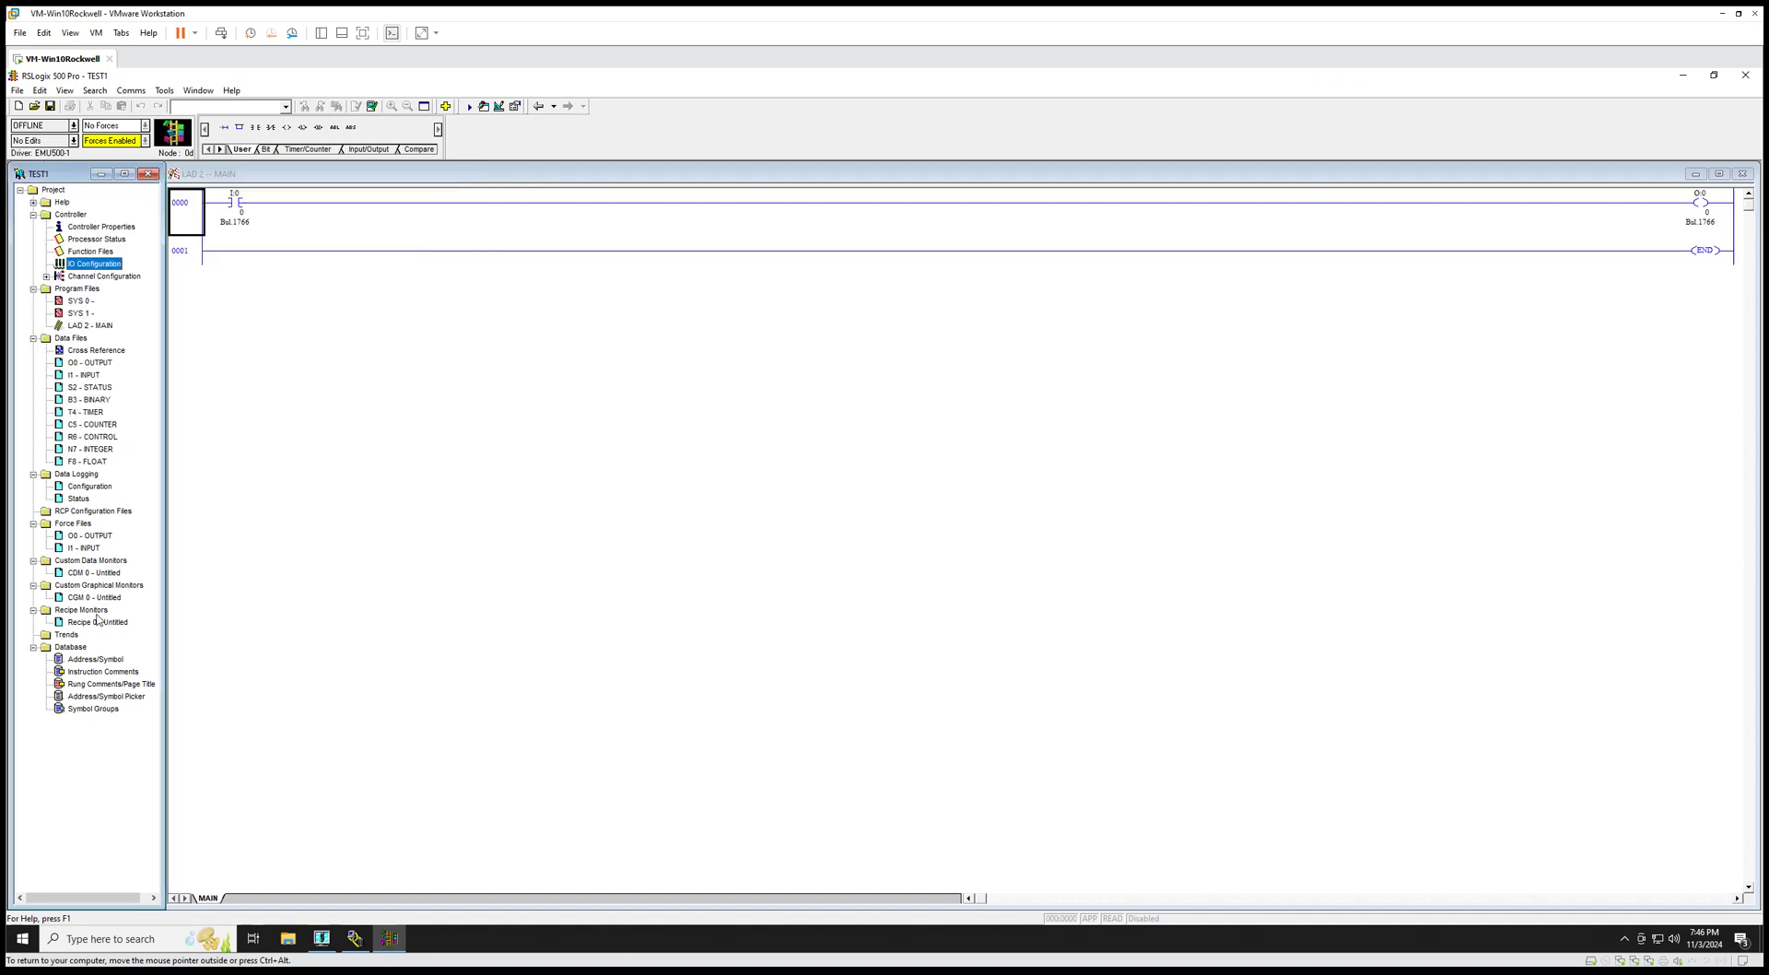
- View the communication status of Channel 0 and Channel 1, and close the channel status window
click(46, 277)
double_click(99, 289)
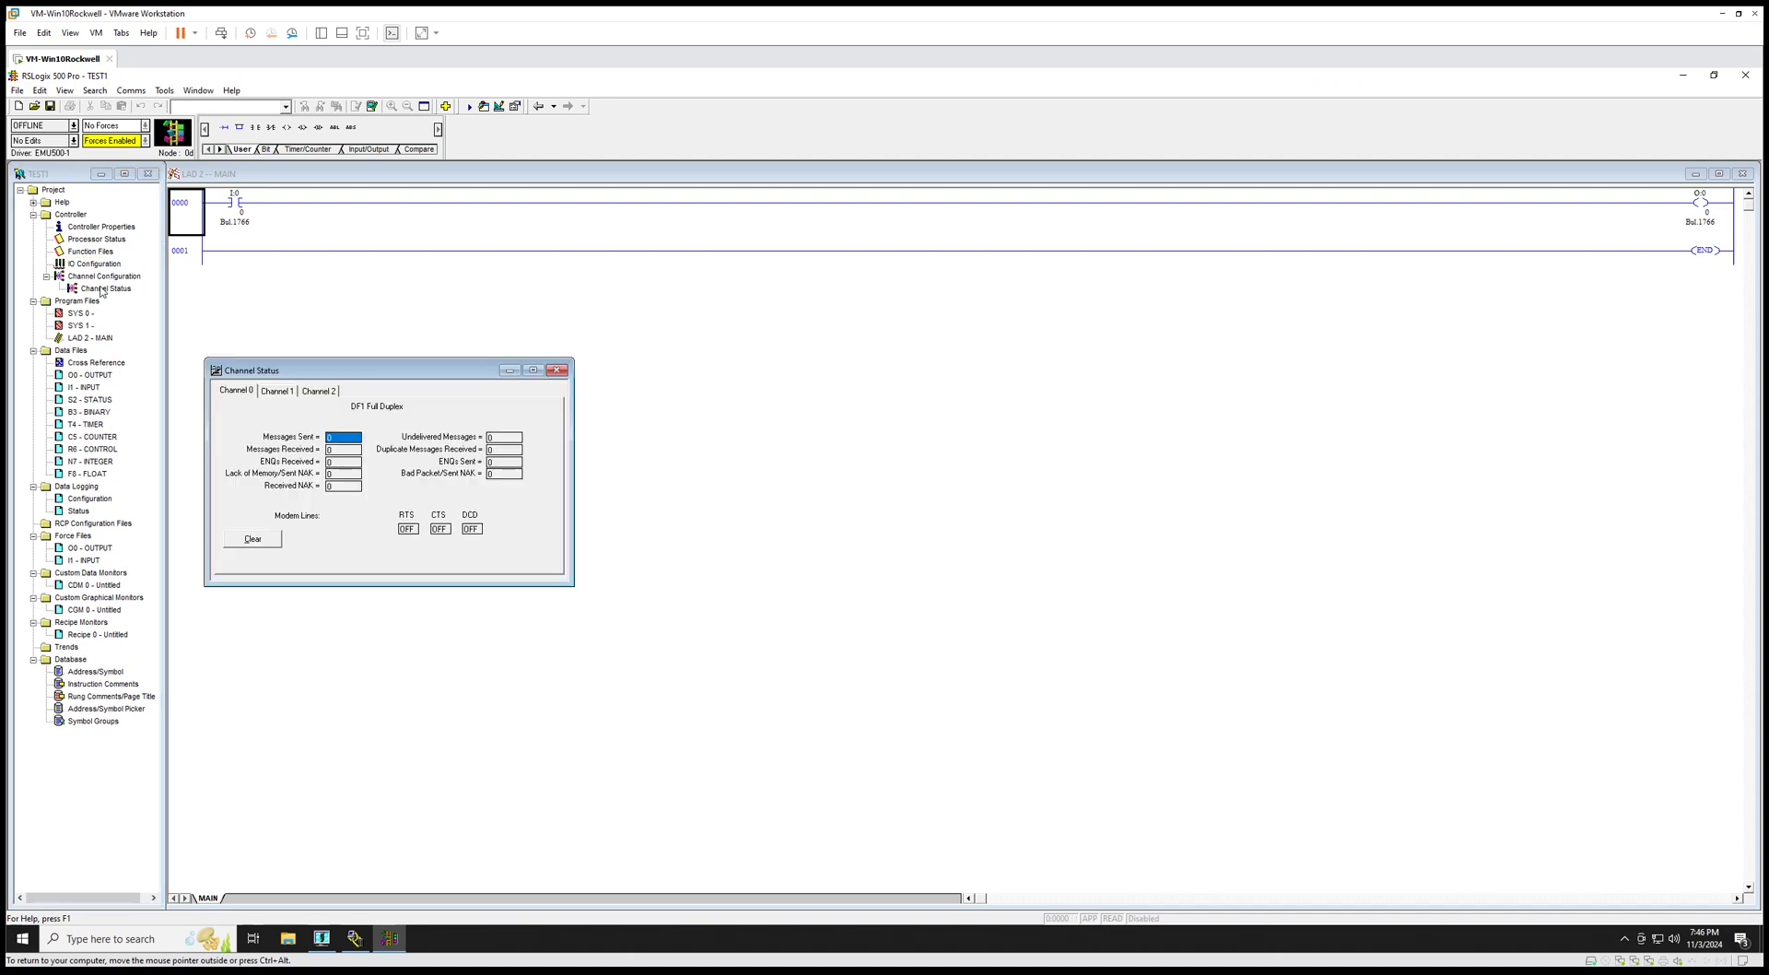
click(289, 396)
click(240, 394)
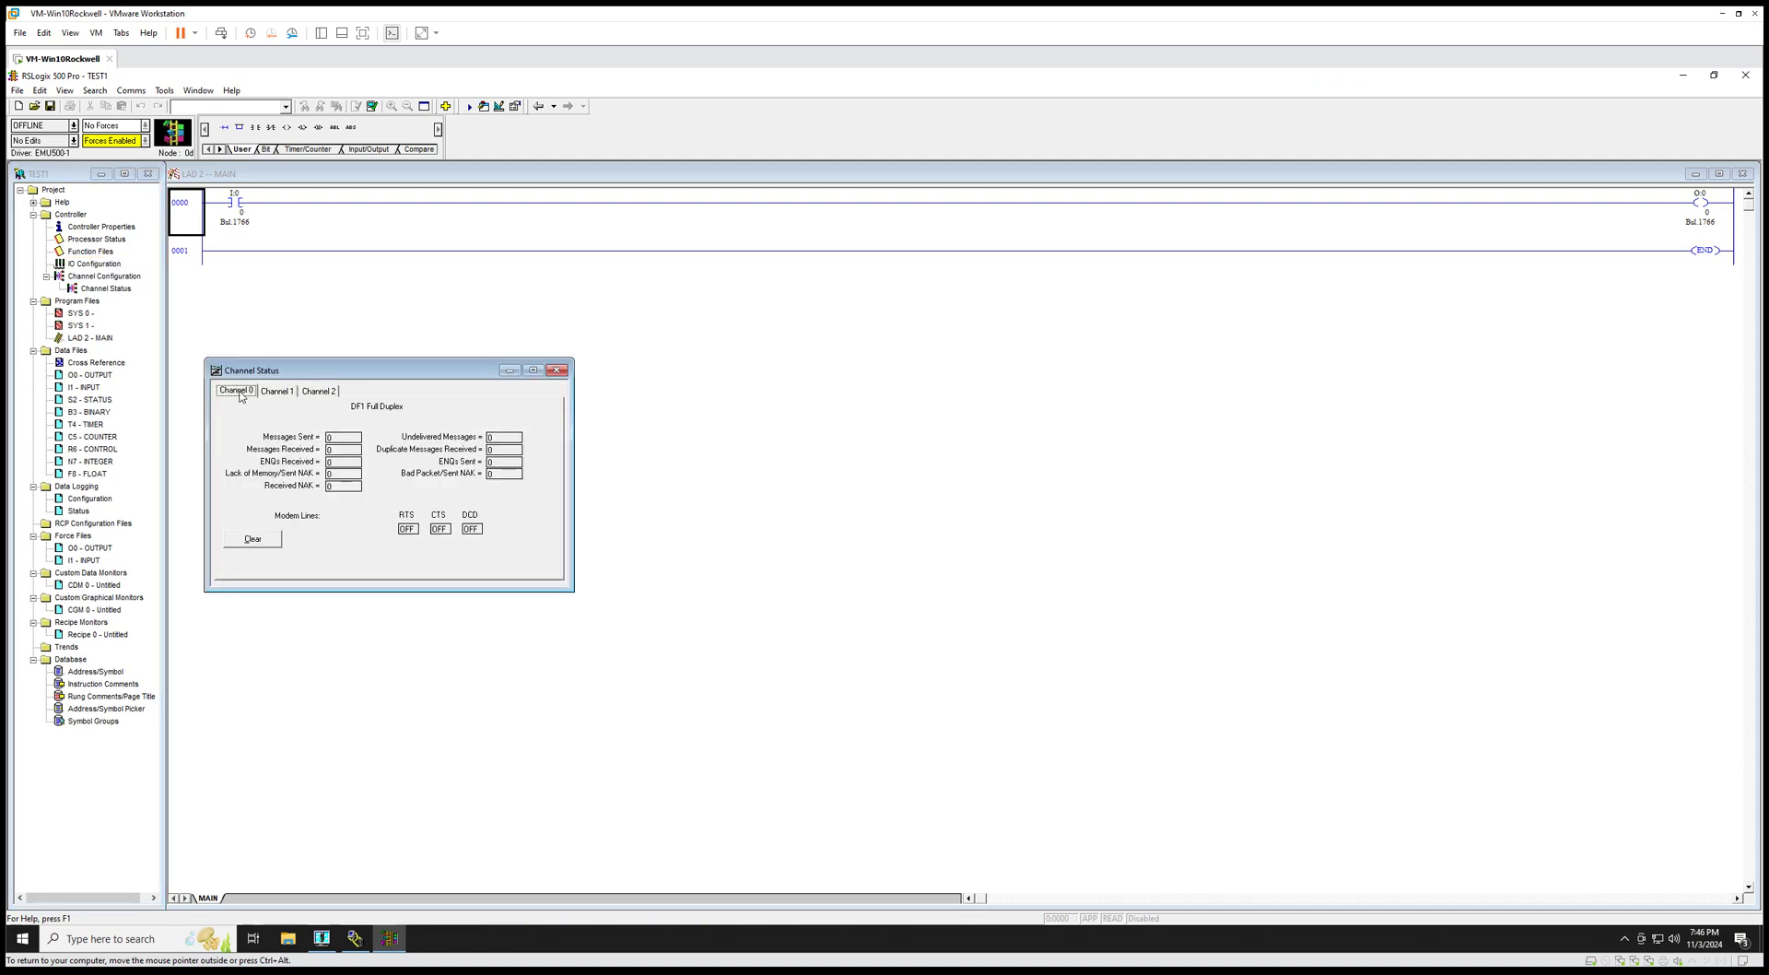
click(556, 369)
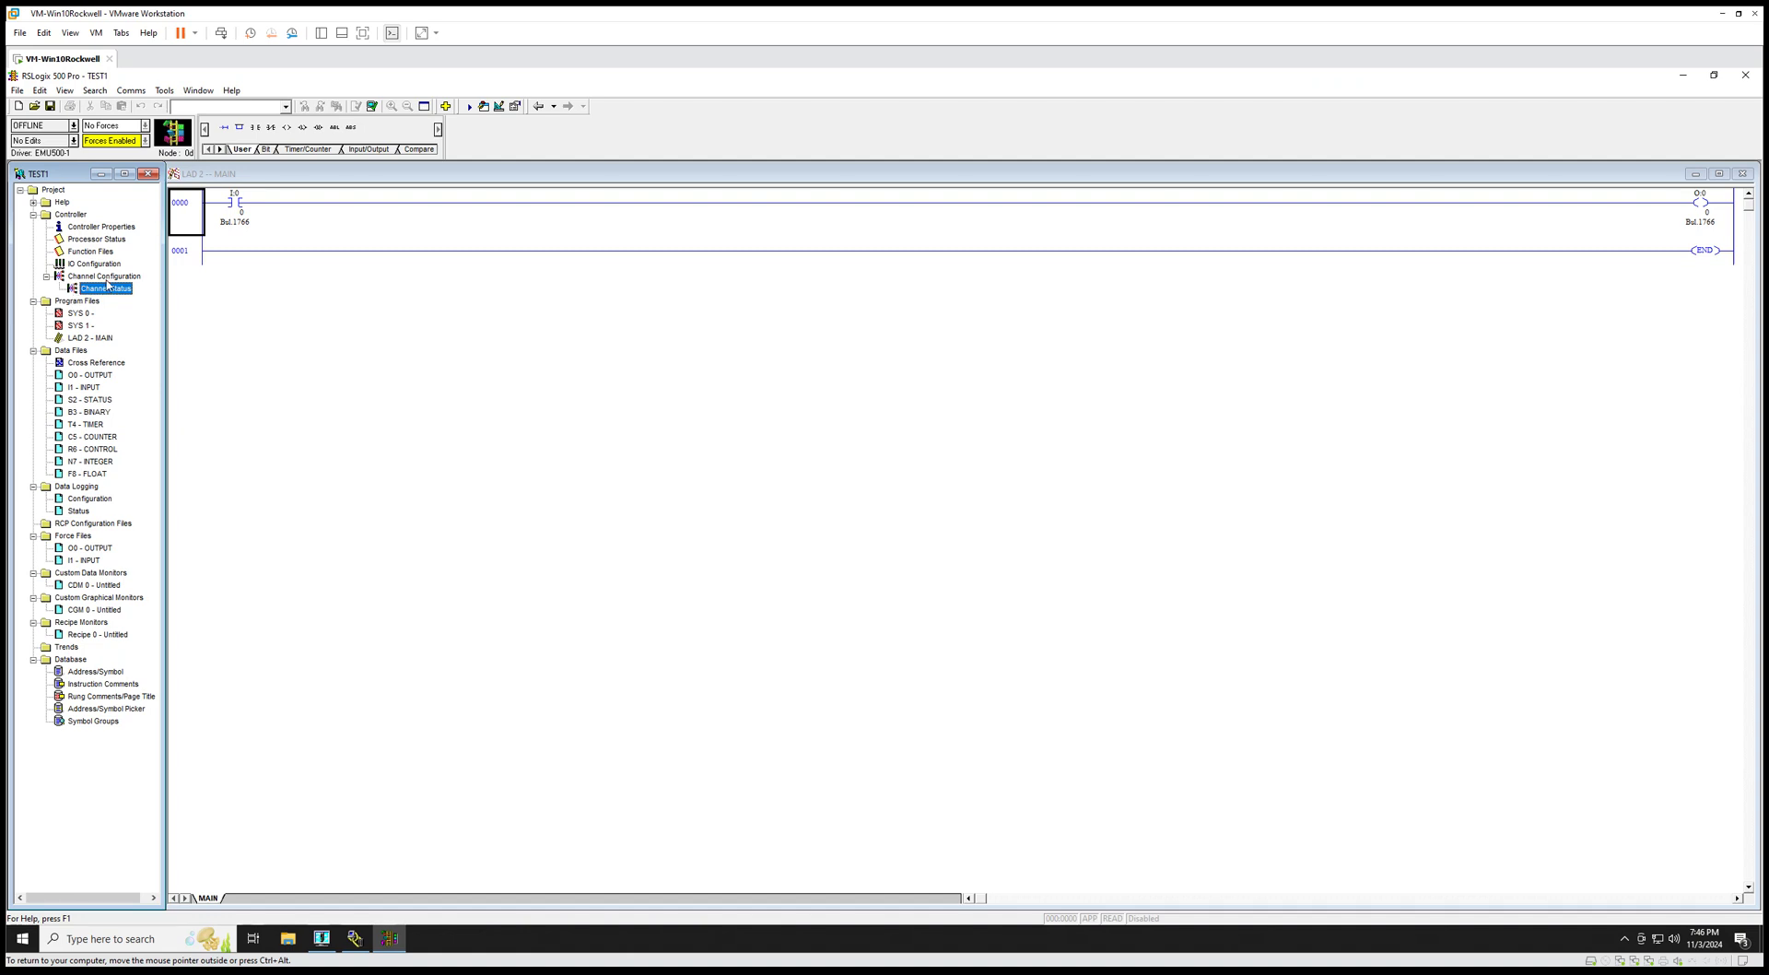
- Open the channel configuration and examine the driver options available for Channel 0
double_click(104, 278)
click(753, 289)
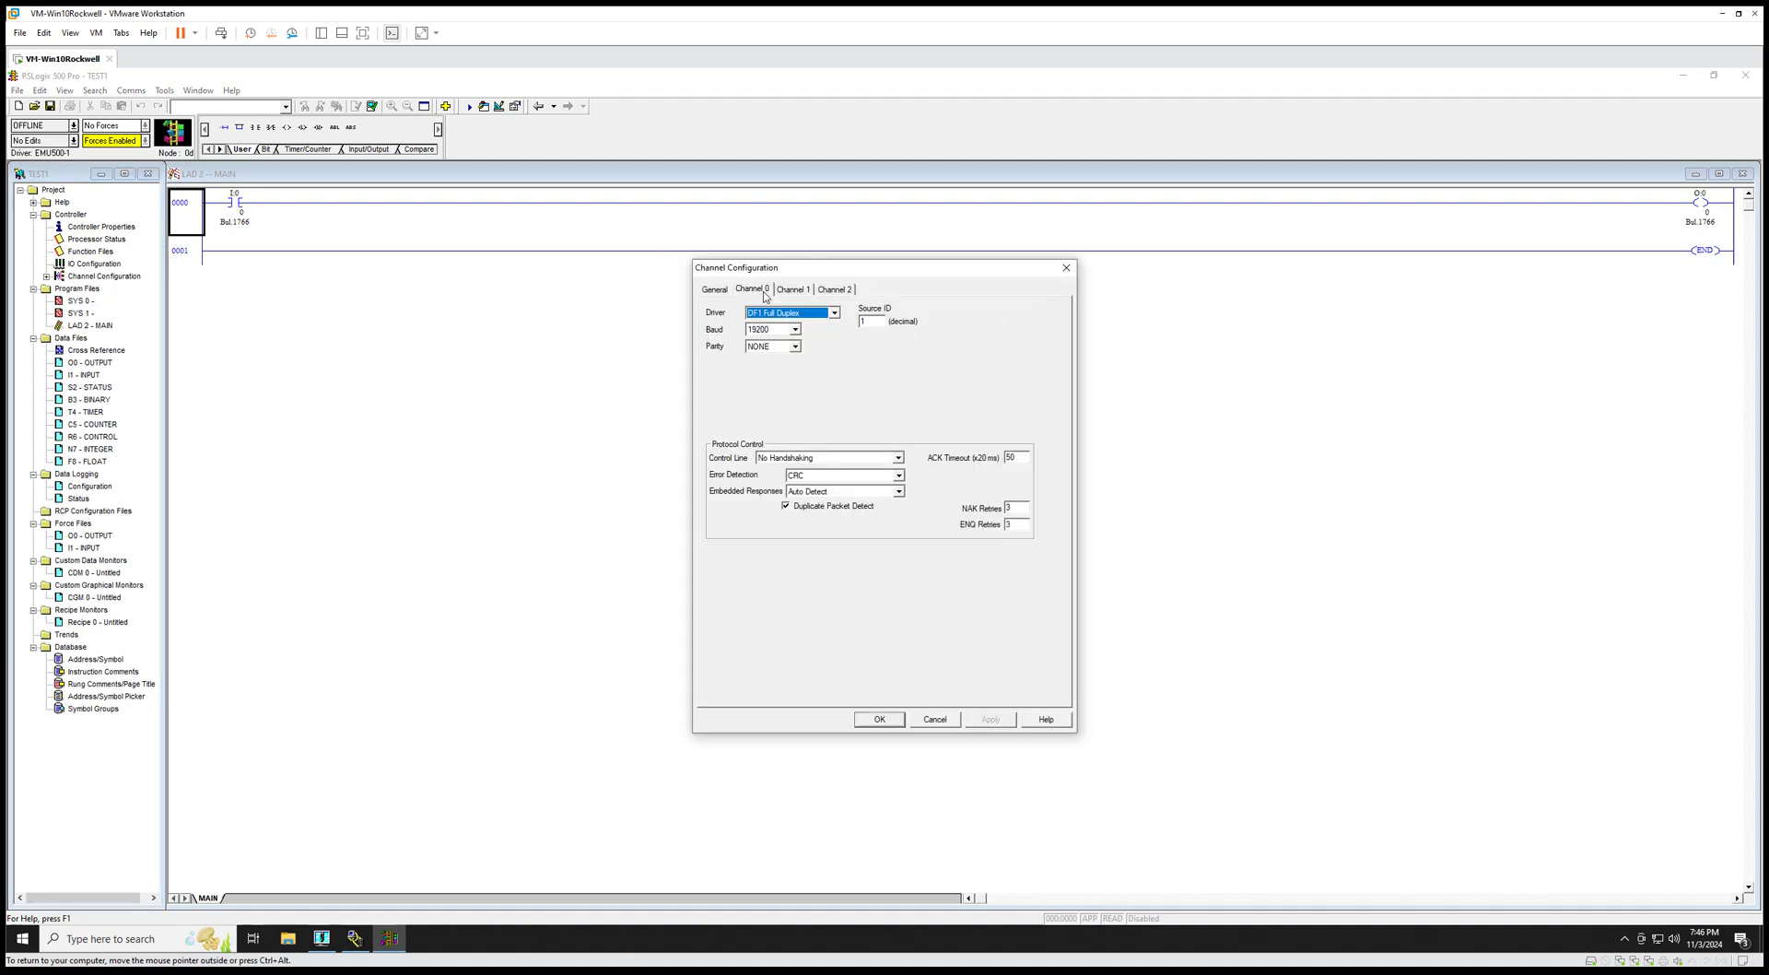
click(834, 313)
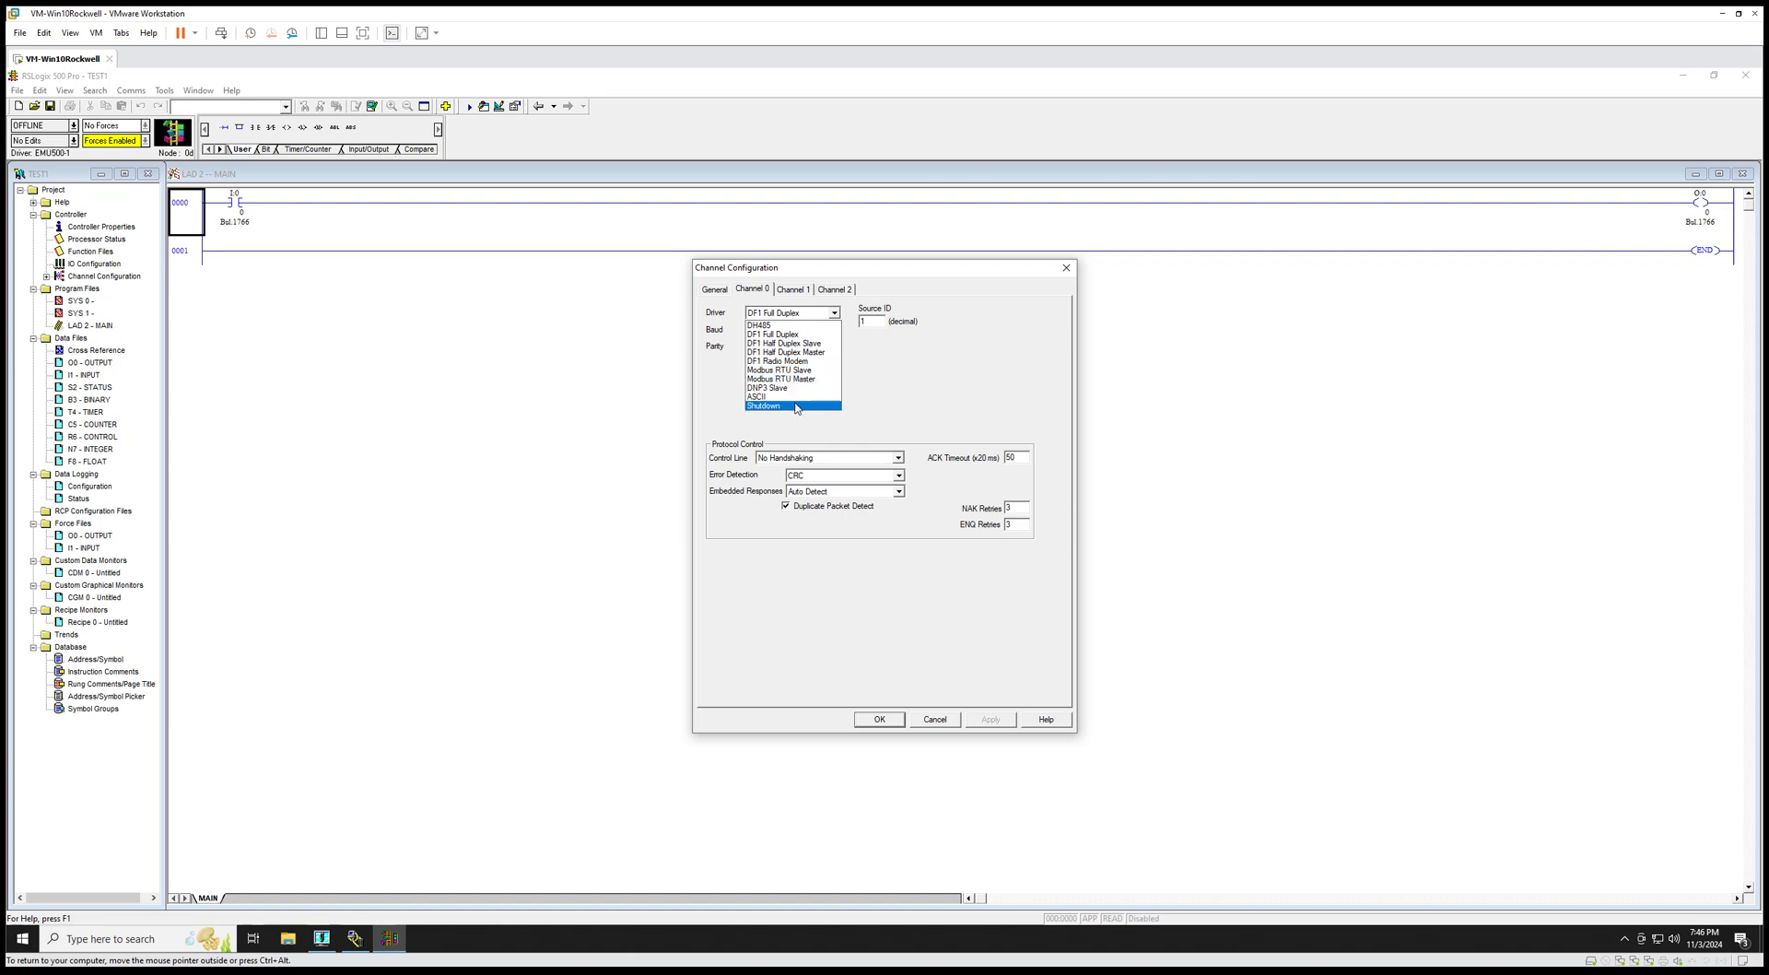
click(987, 366)
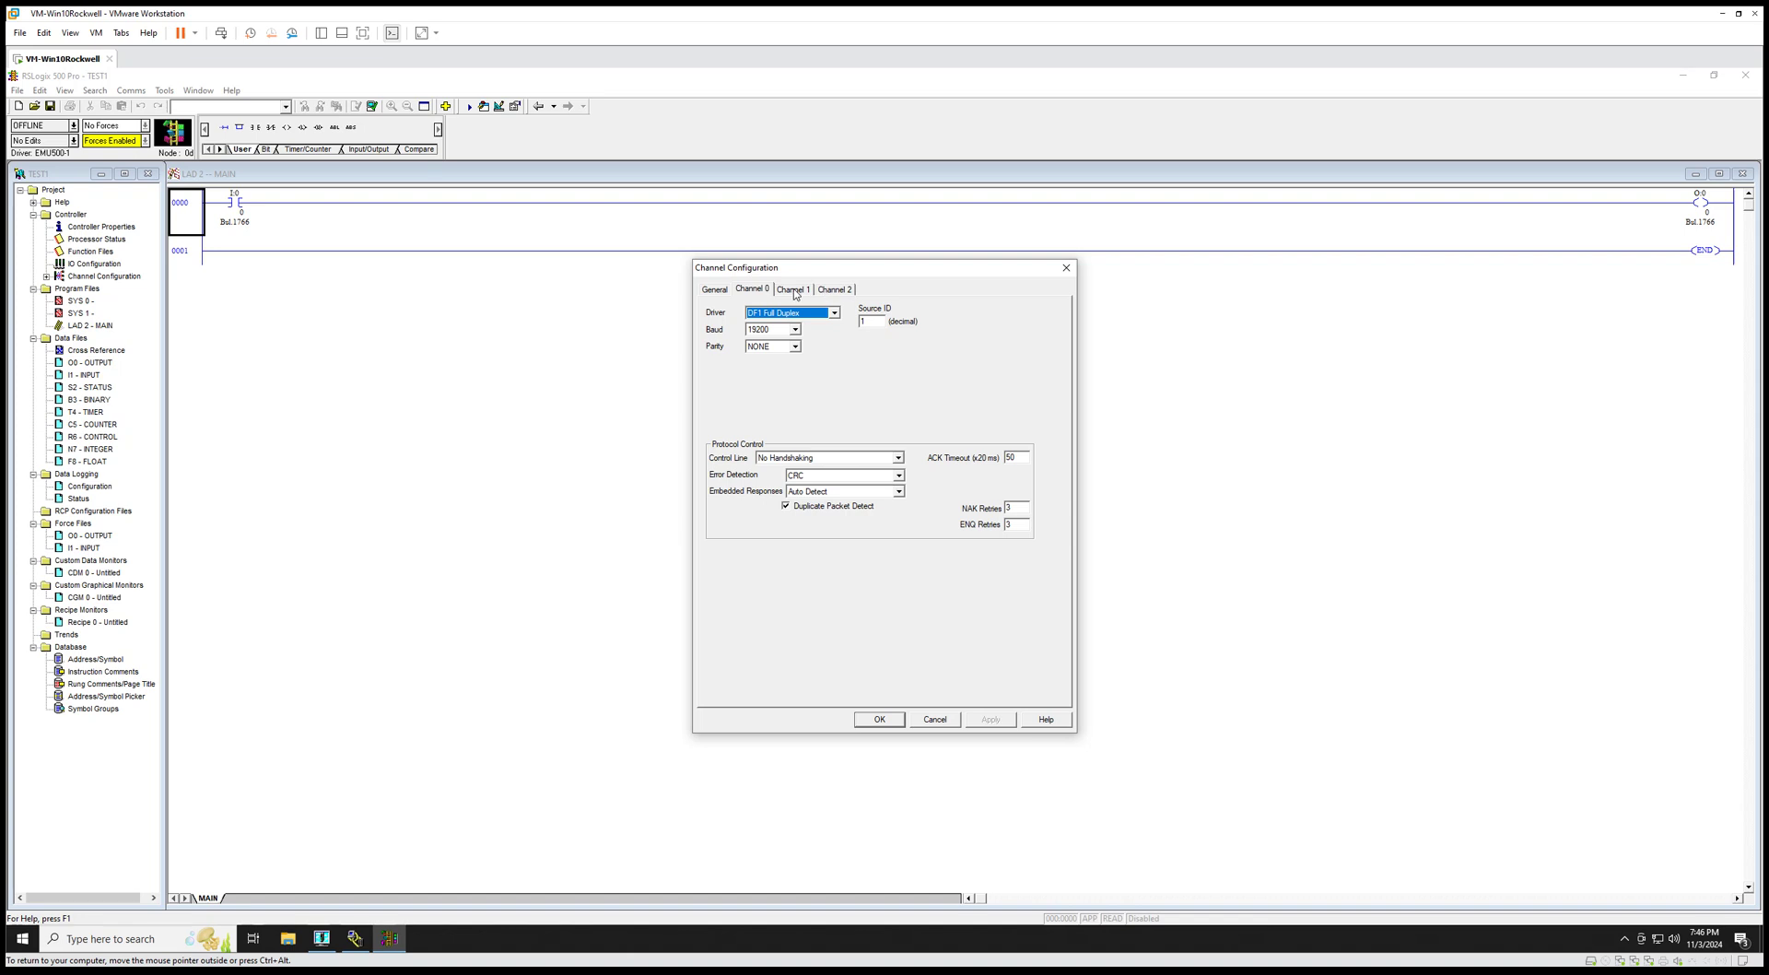
- Examine the Ethernet settings of Channel 1 and the driver settings of Channel 2
click(794, 290)
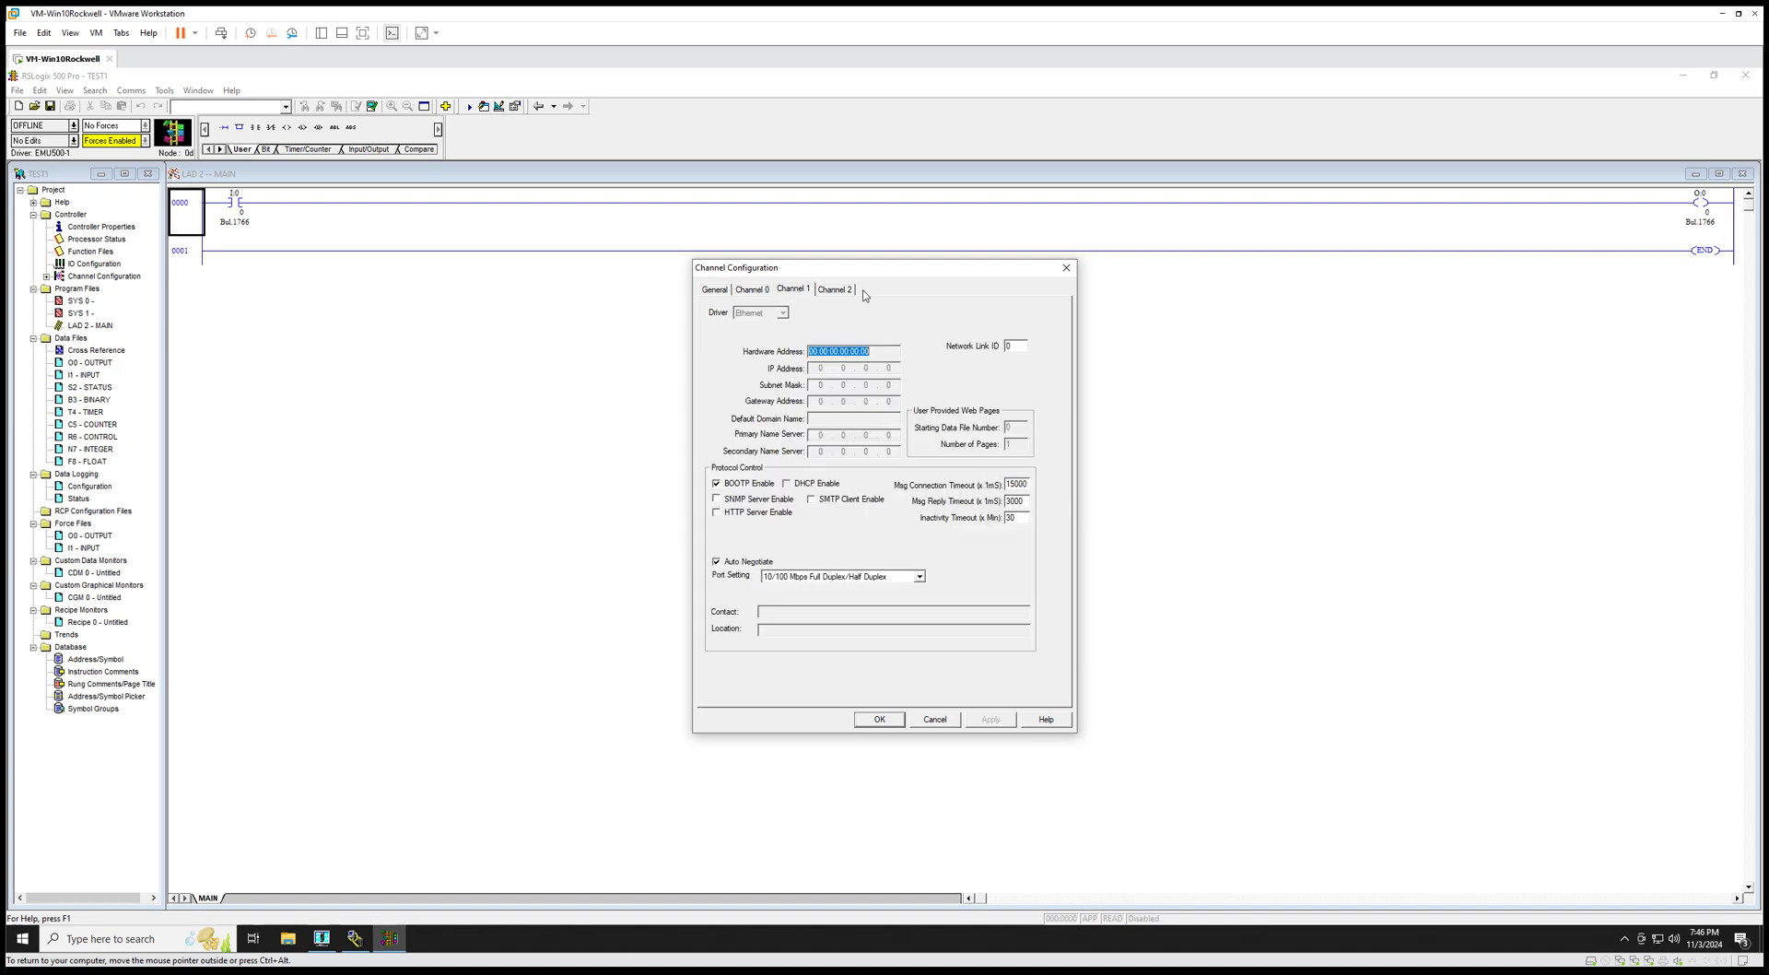
click(818, 290)
click(792, 289)
drag(863, 269, 840, 296)
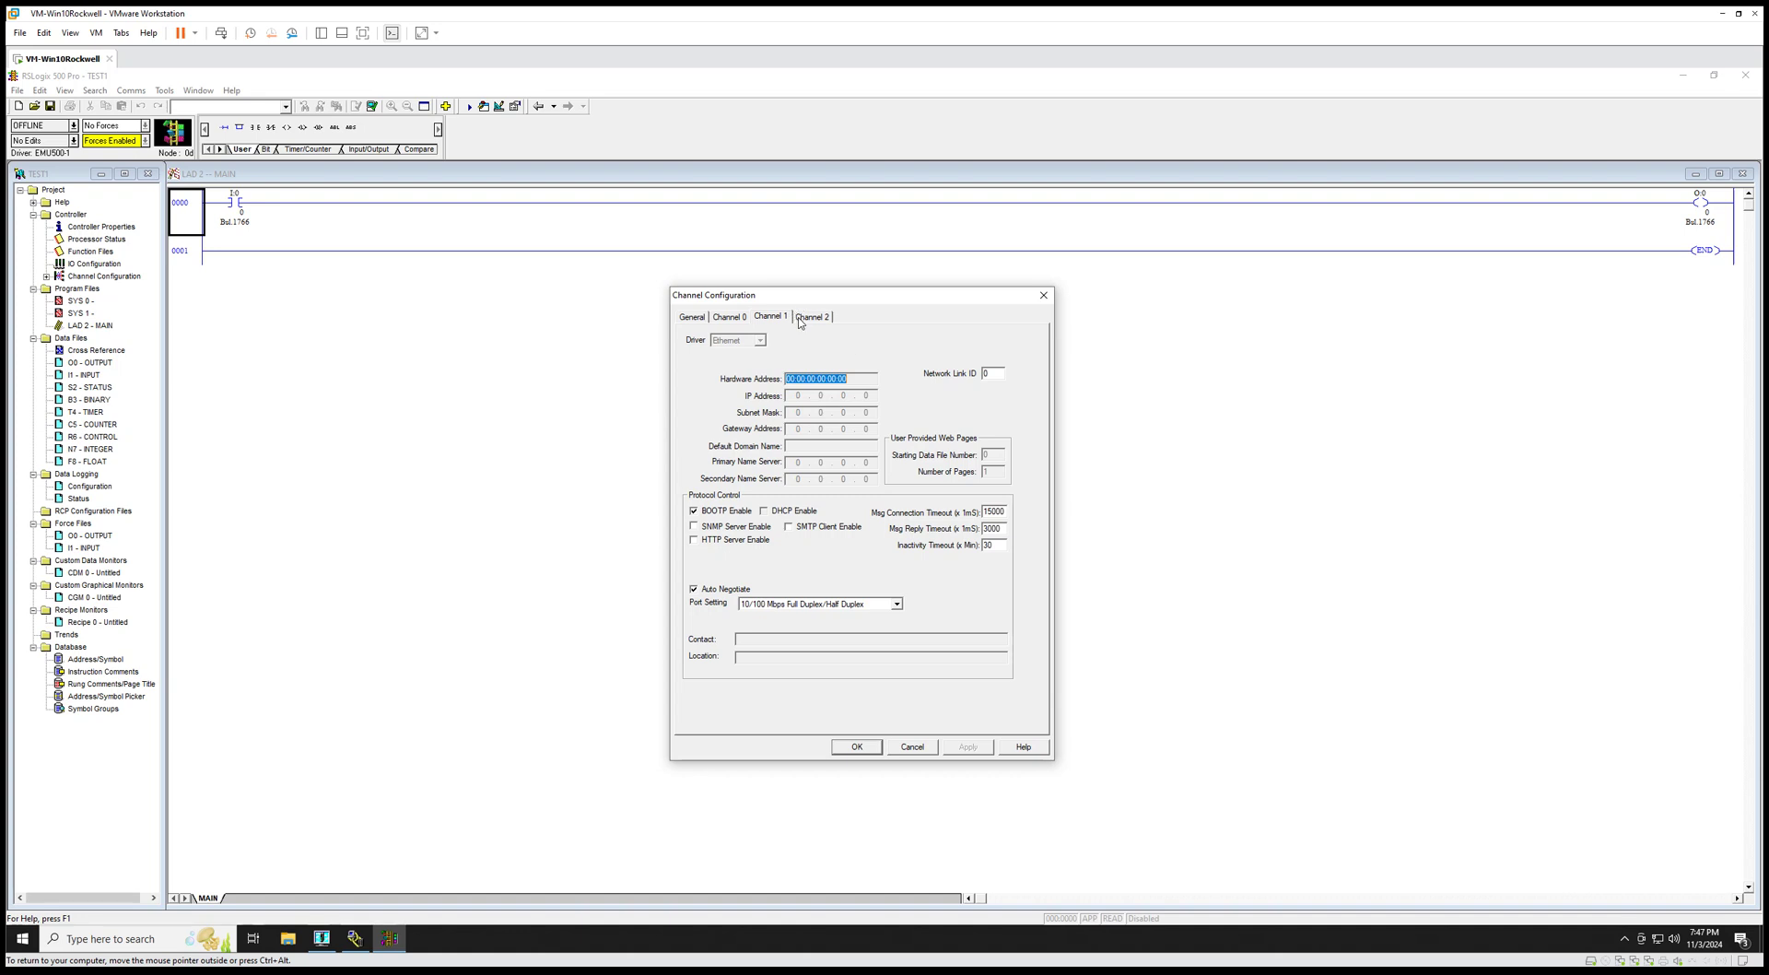
drag(831, 301, 838, 304)
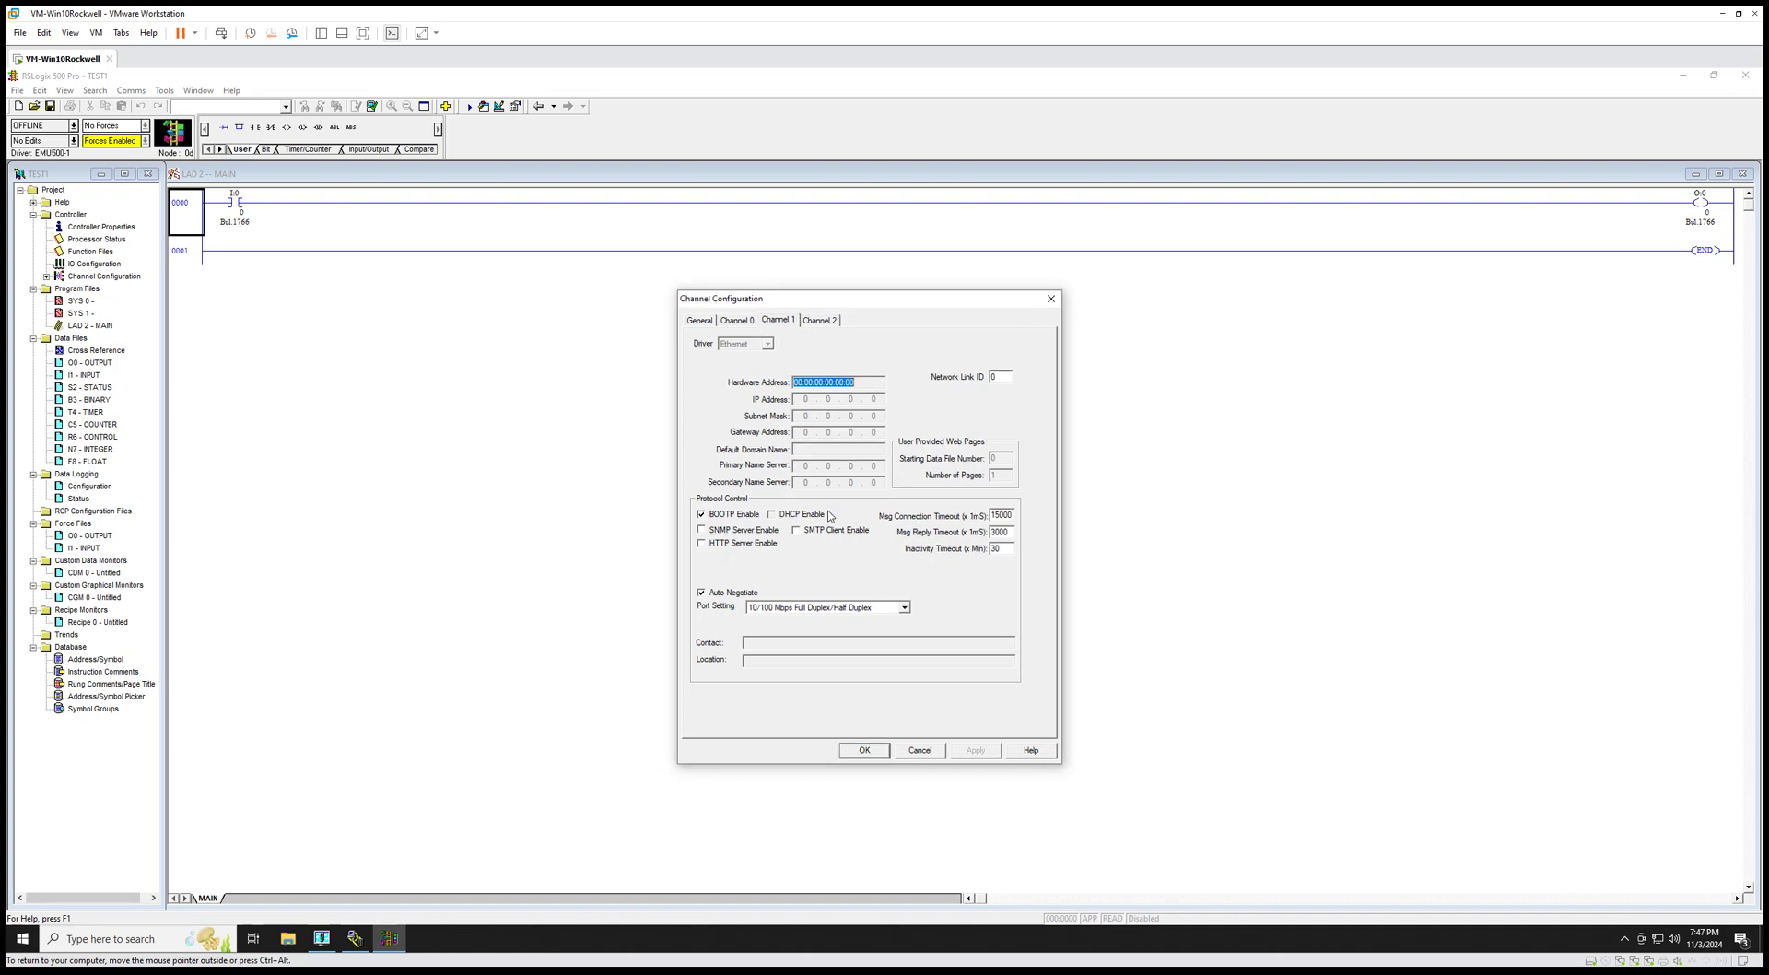
click(815, 323)
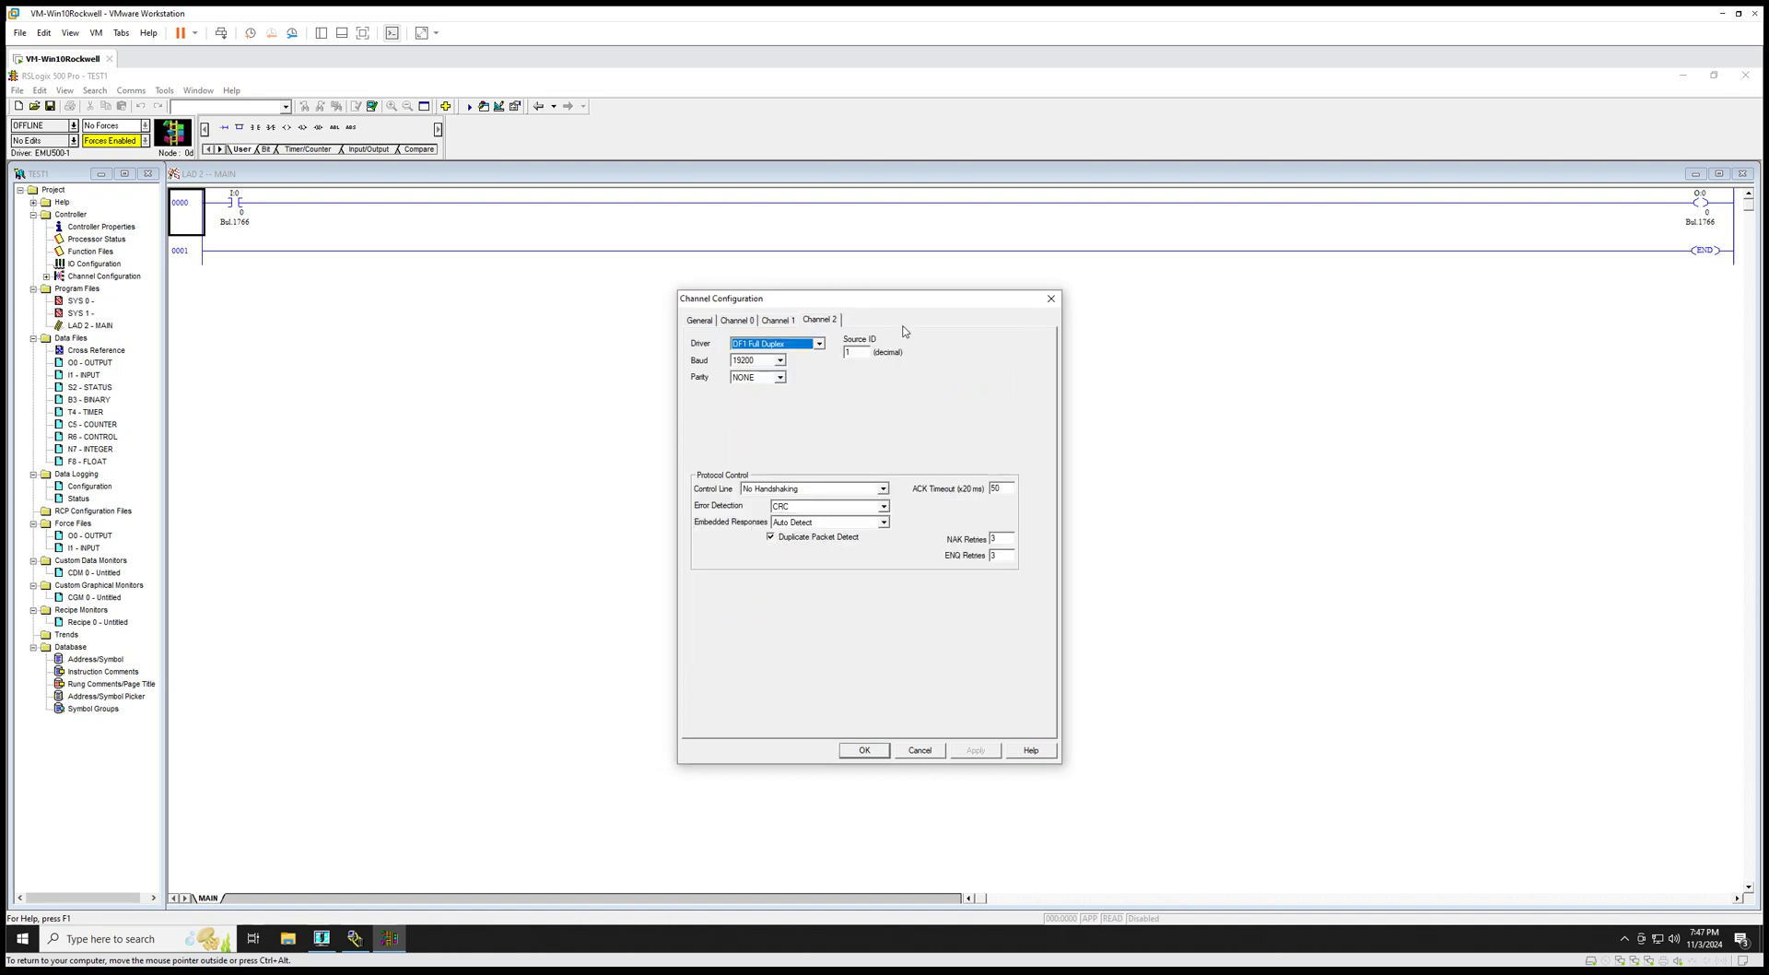
- Examine the driver options available for Channel 2 and close the channel configuration without changes
click(817, 343)
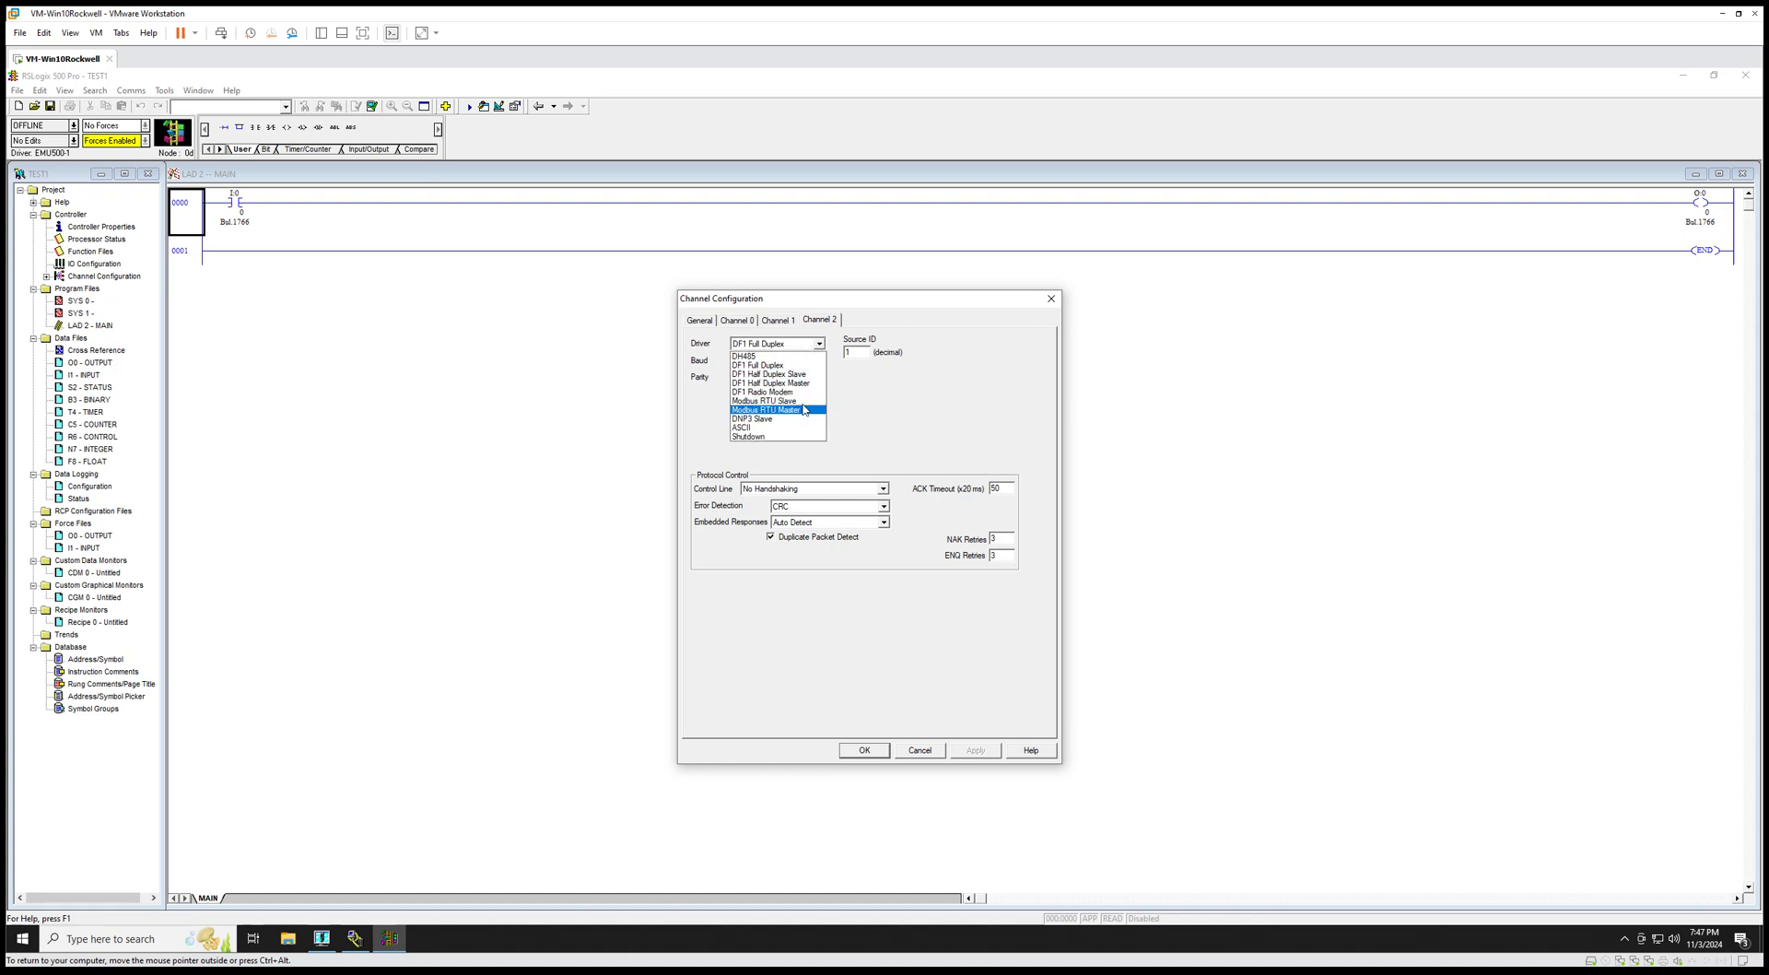
click(963, 405)
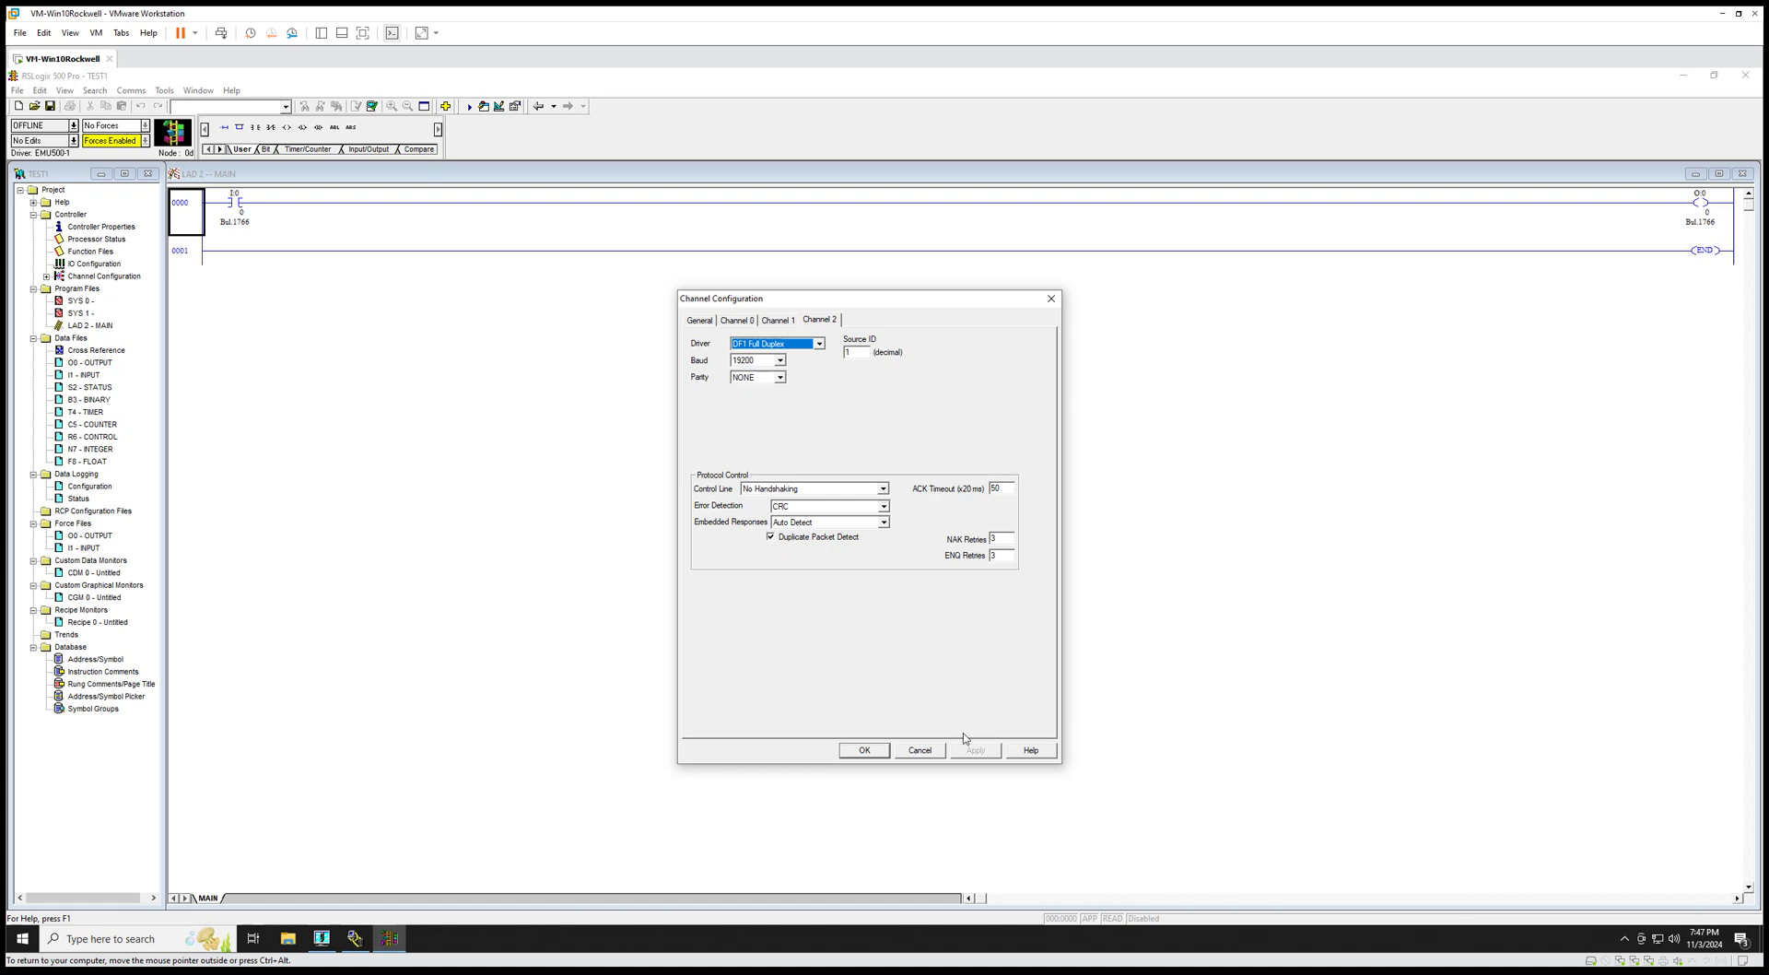
click(917, 751)
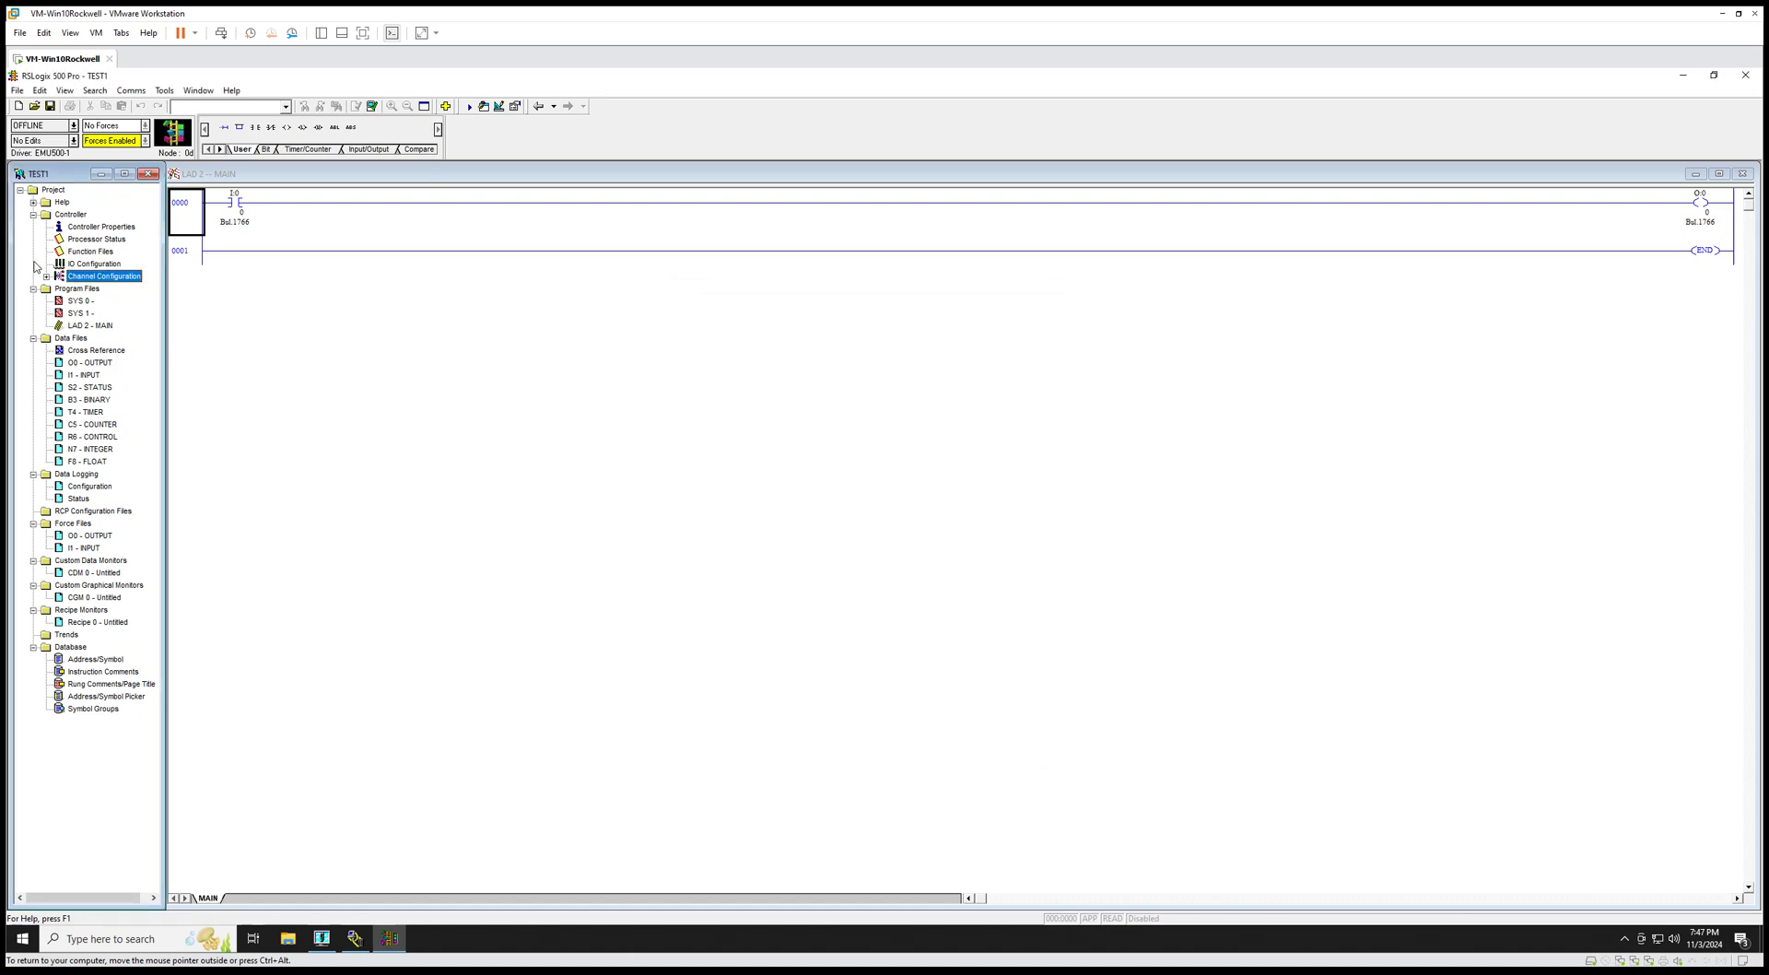
- Reopen the I/O configuration and view the advanced configuration of the 1762-IQ8 input module in slot 1
double_click(85, 264)
click(77, 428)
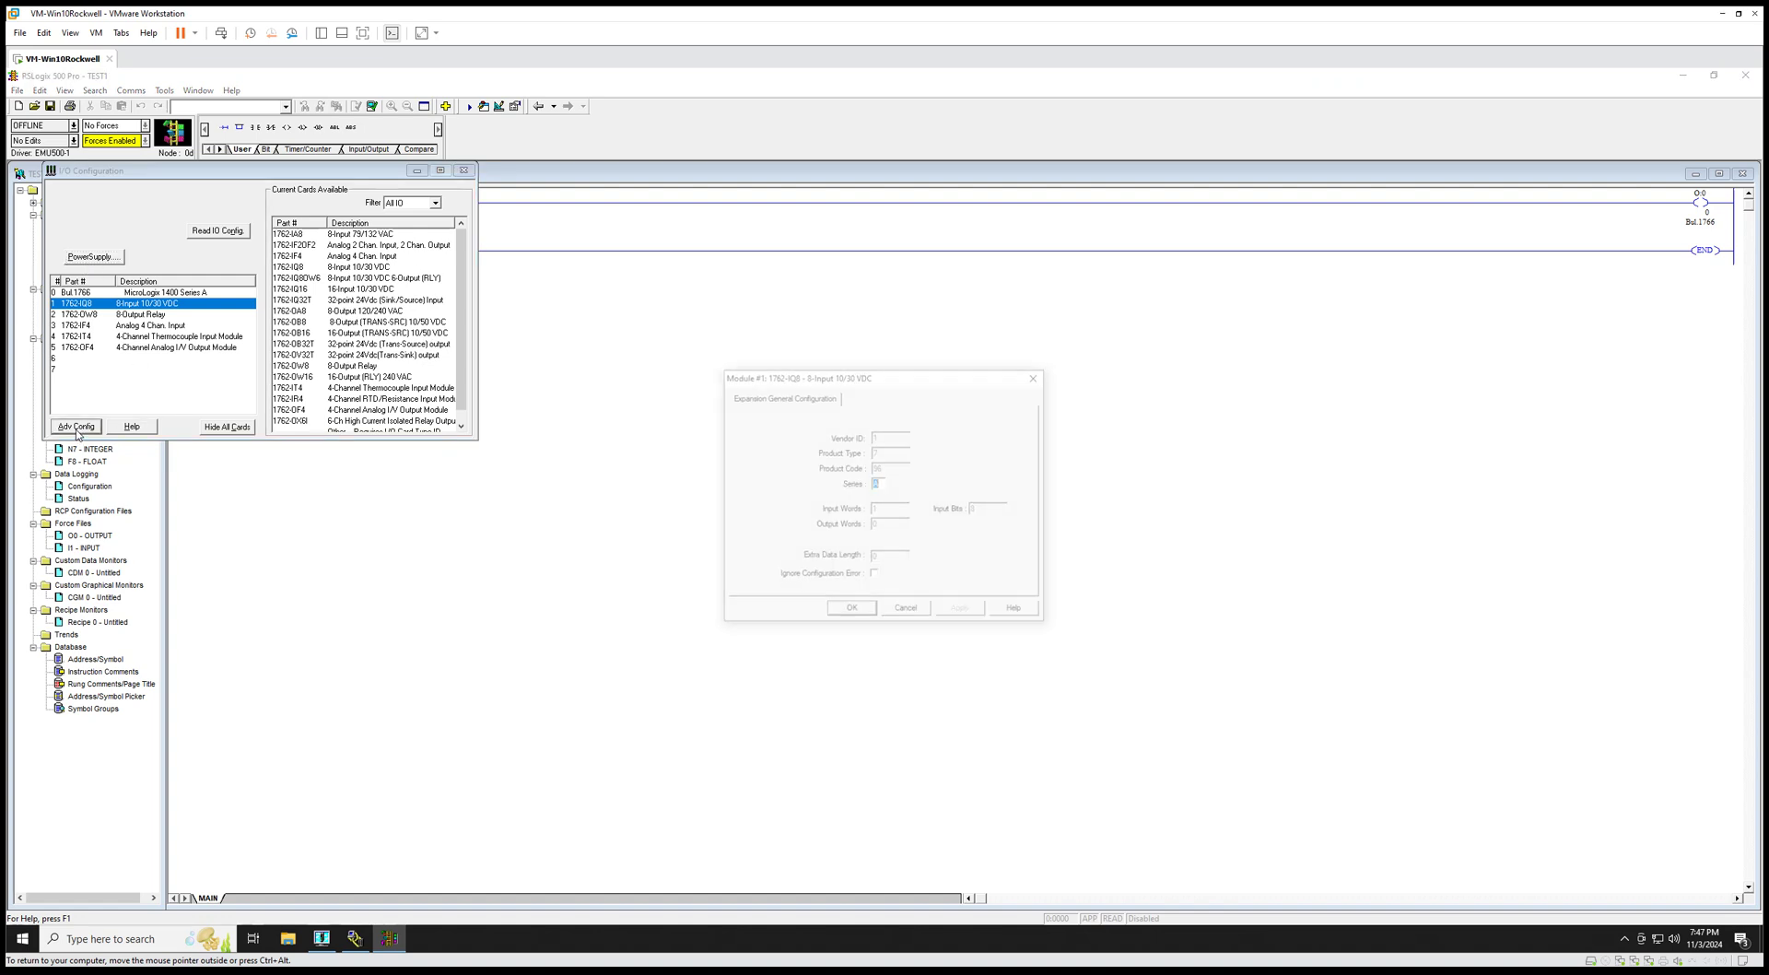
click(1031, 379)
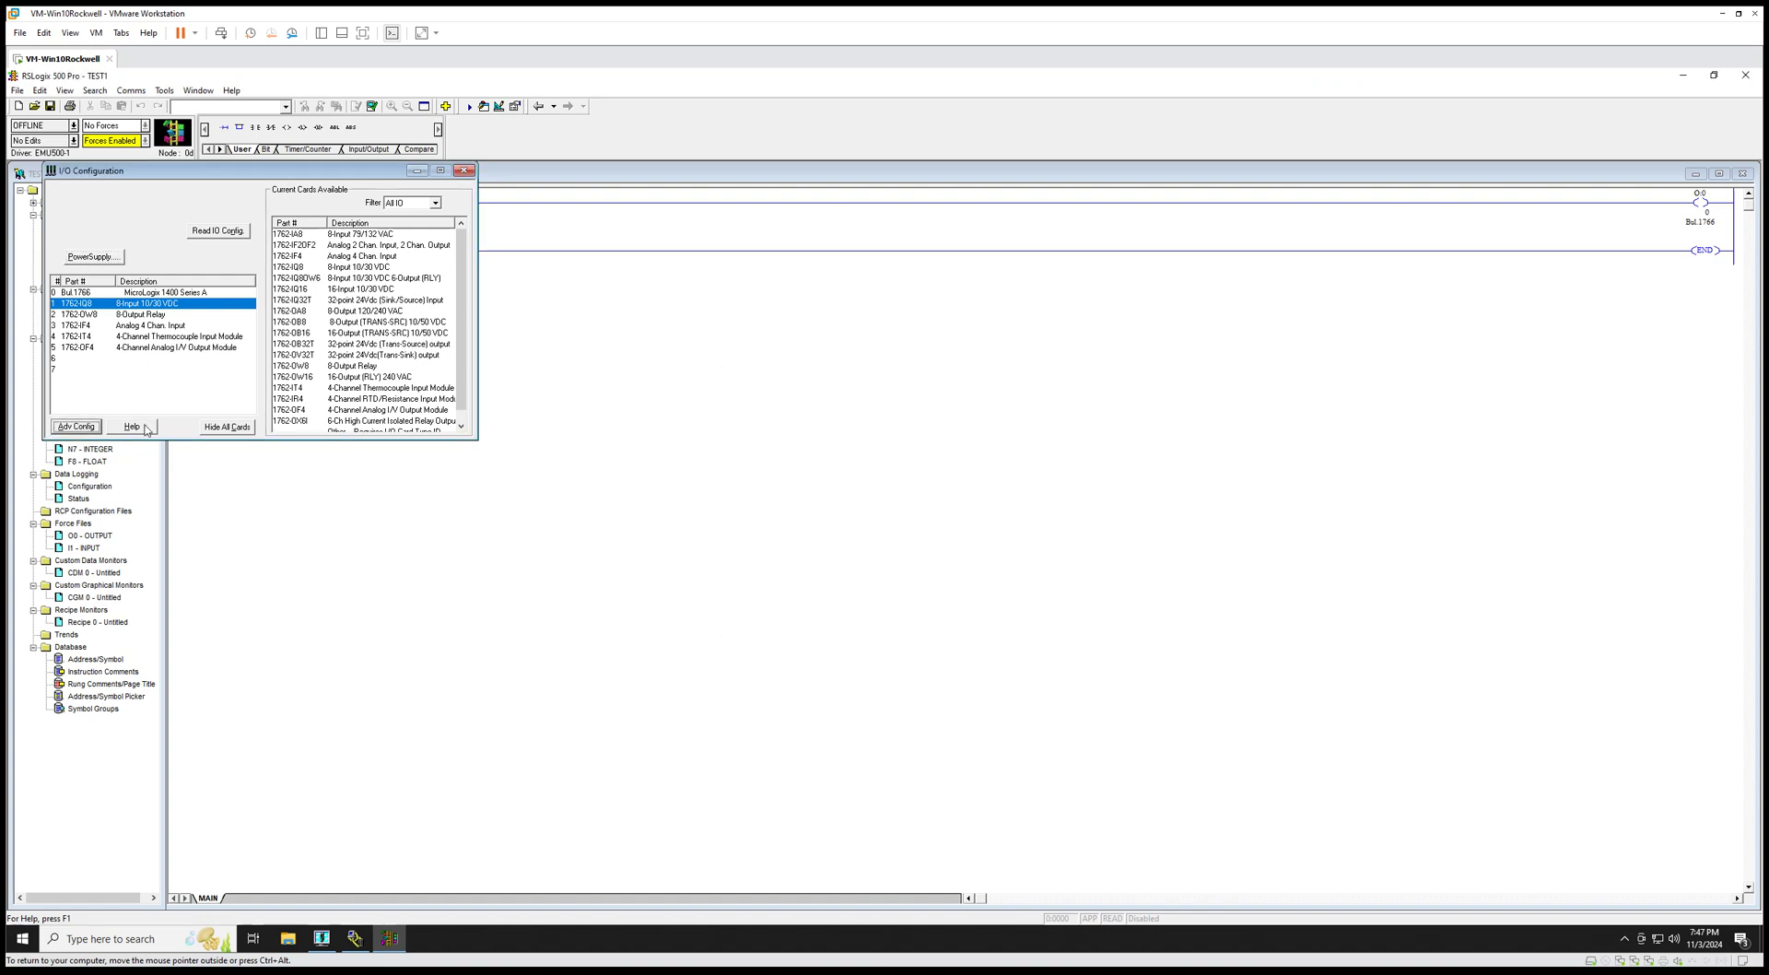
drag(202, 173, 491, 264)
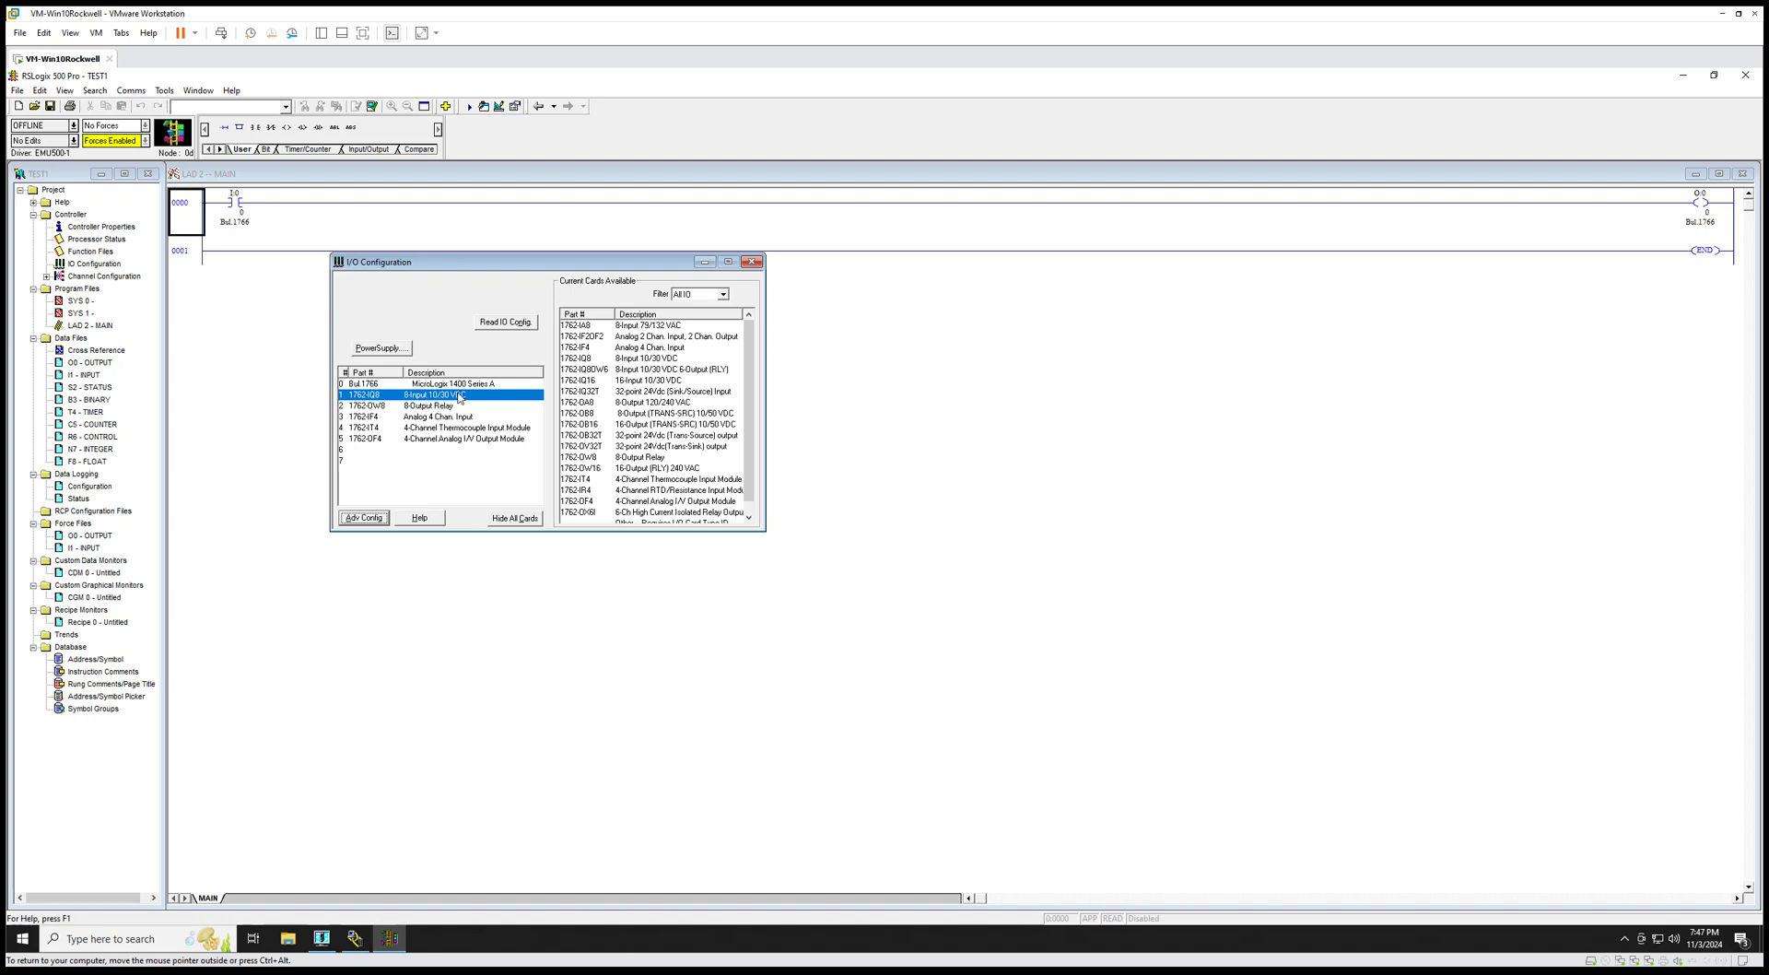
click(414, 405)
click(431, 398)
click(369, 521)
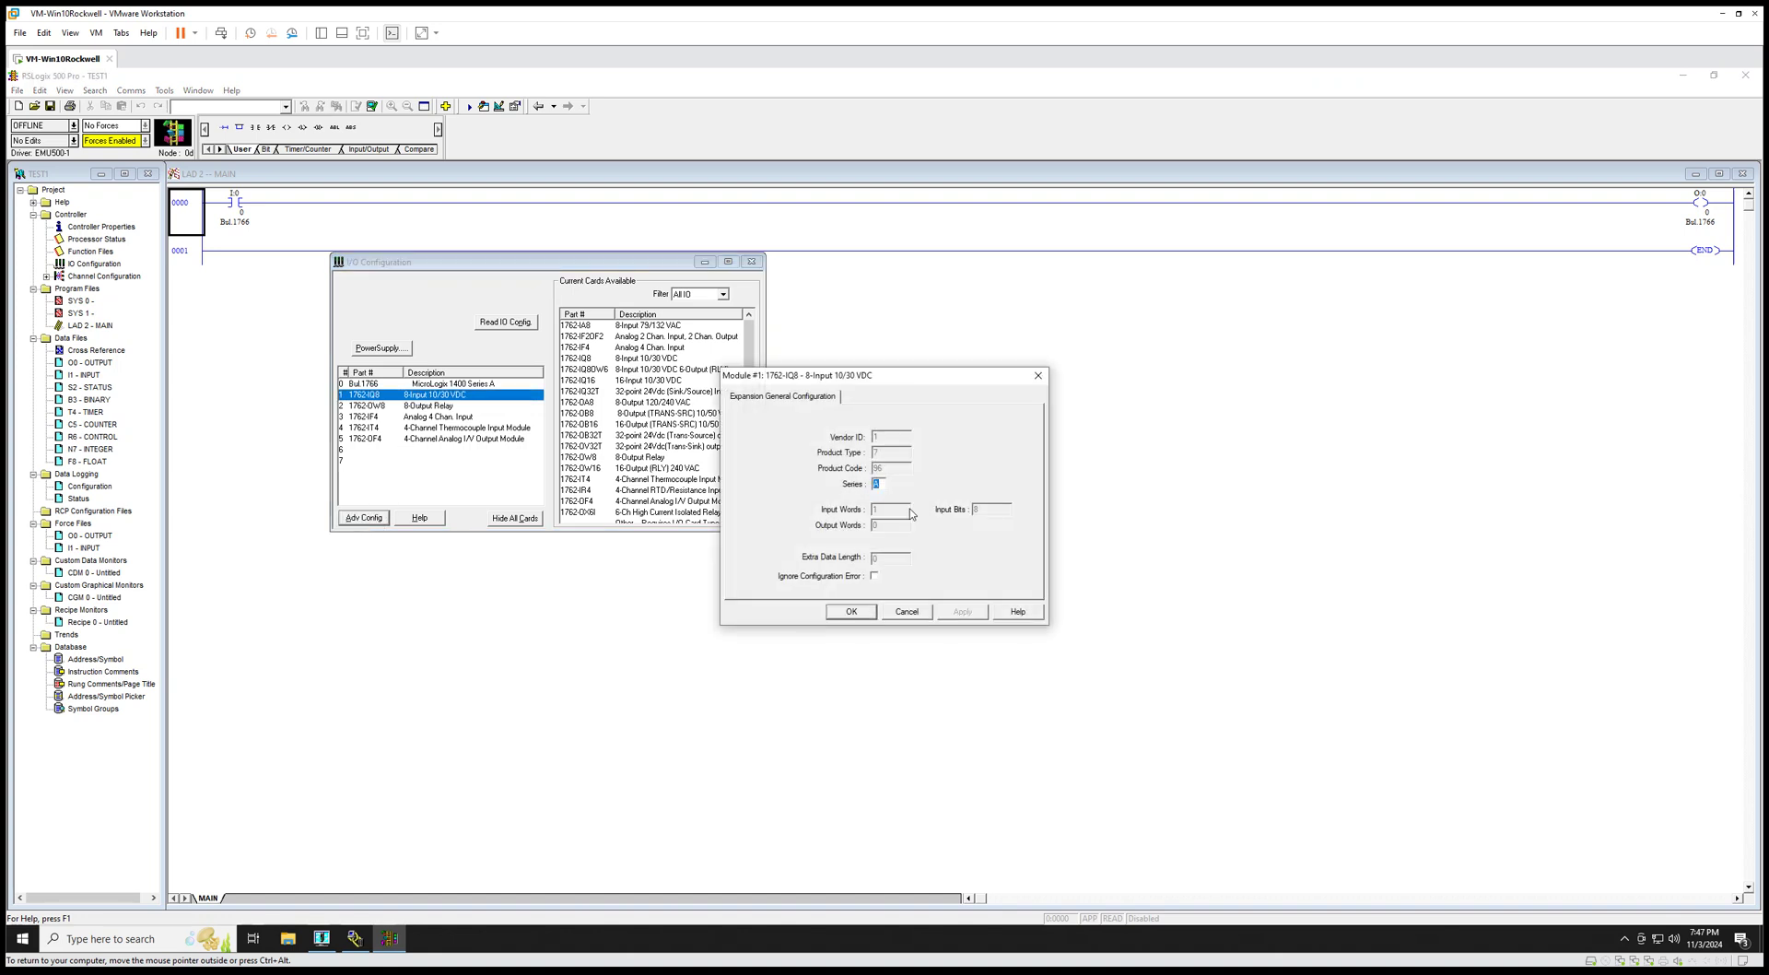
drag(877, 384, 915, 396)
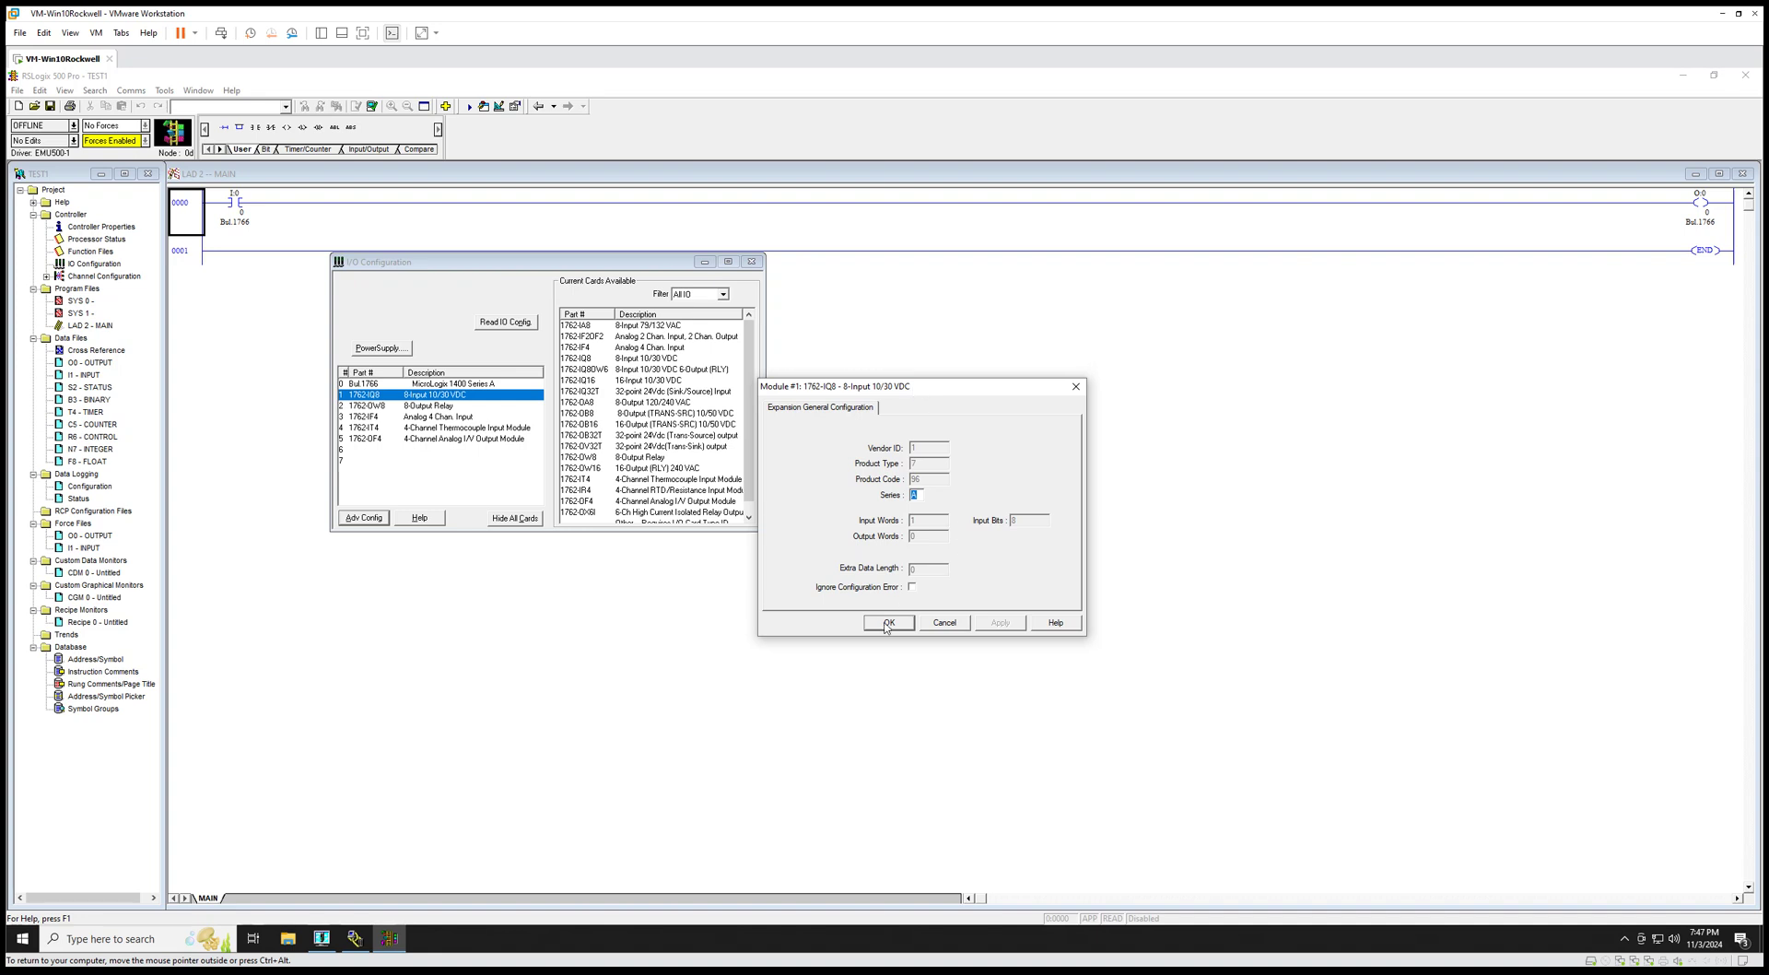
click(936, 627)
- Open the advanced configuration of the 1762-IF4 module in slot 3 and review its general and analog input settings
click(440, 417)
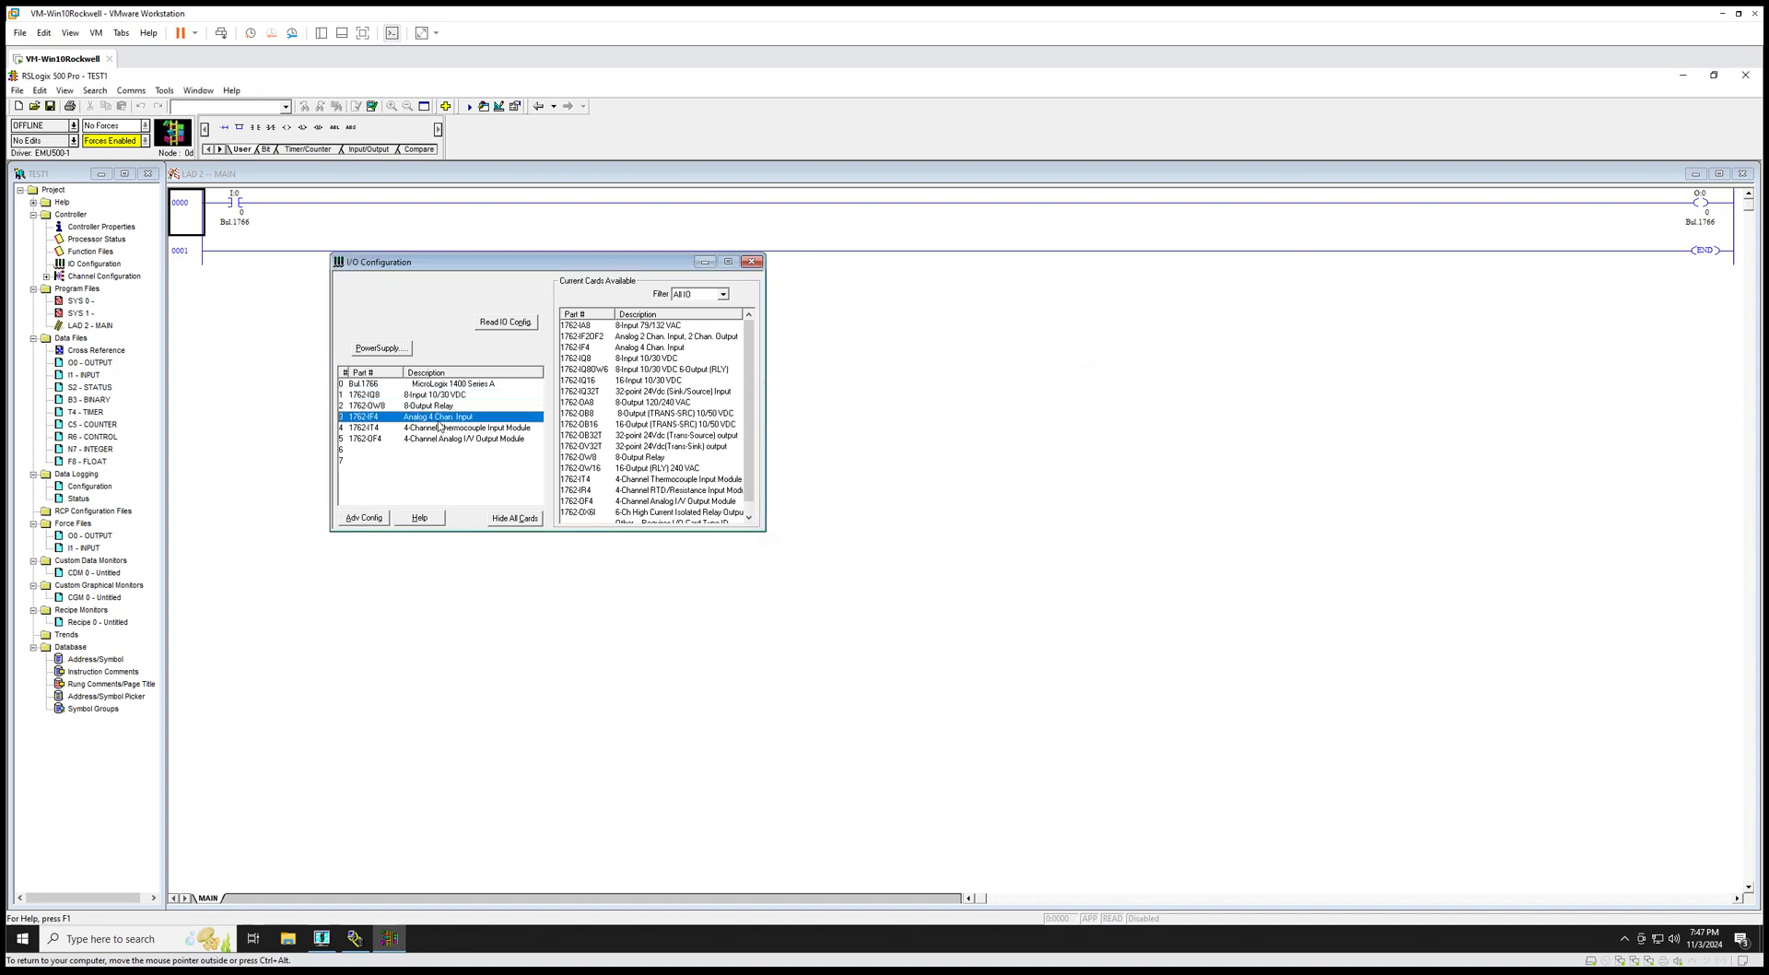
click(365, 517)
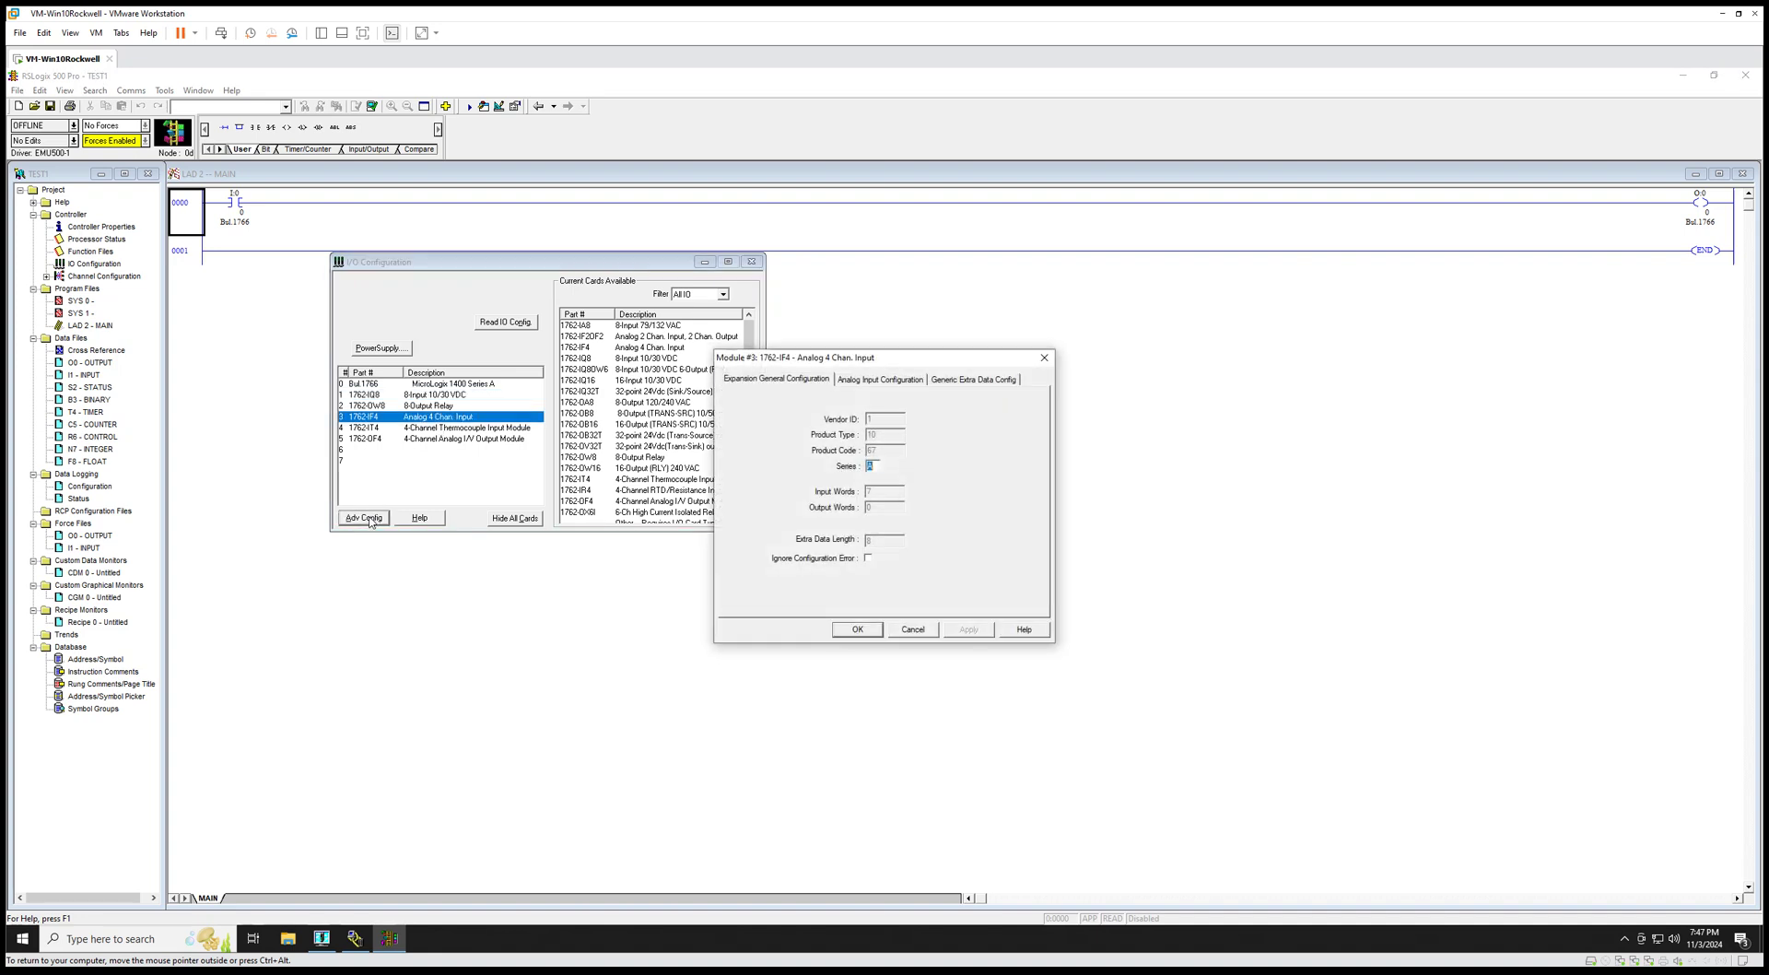
click(866, 381)
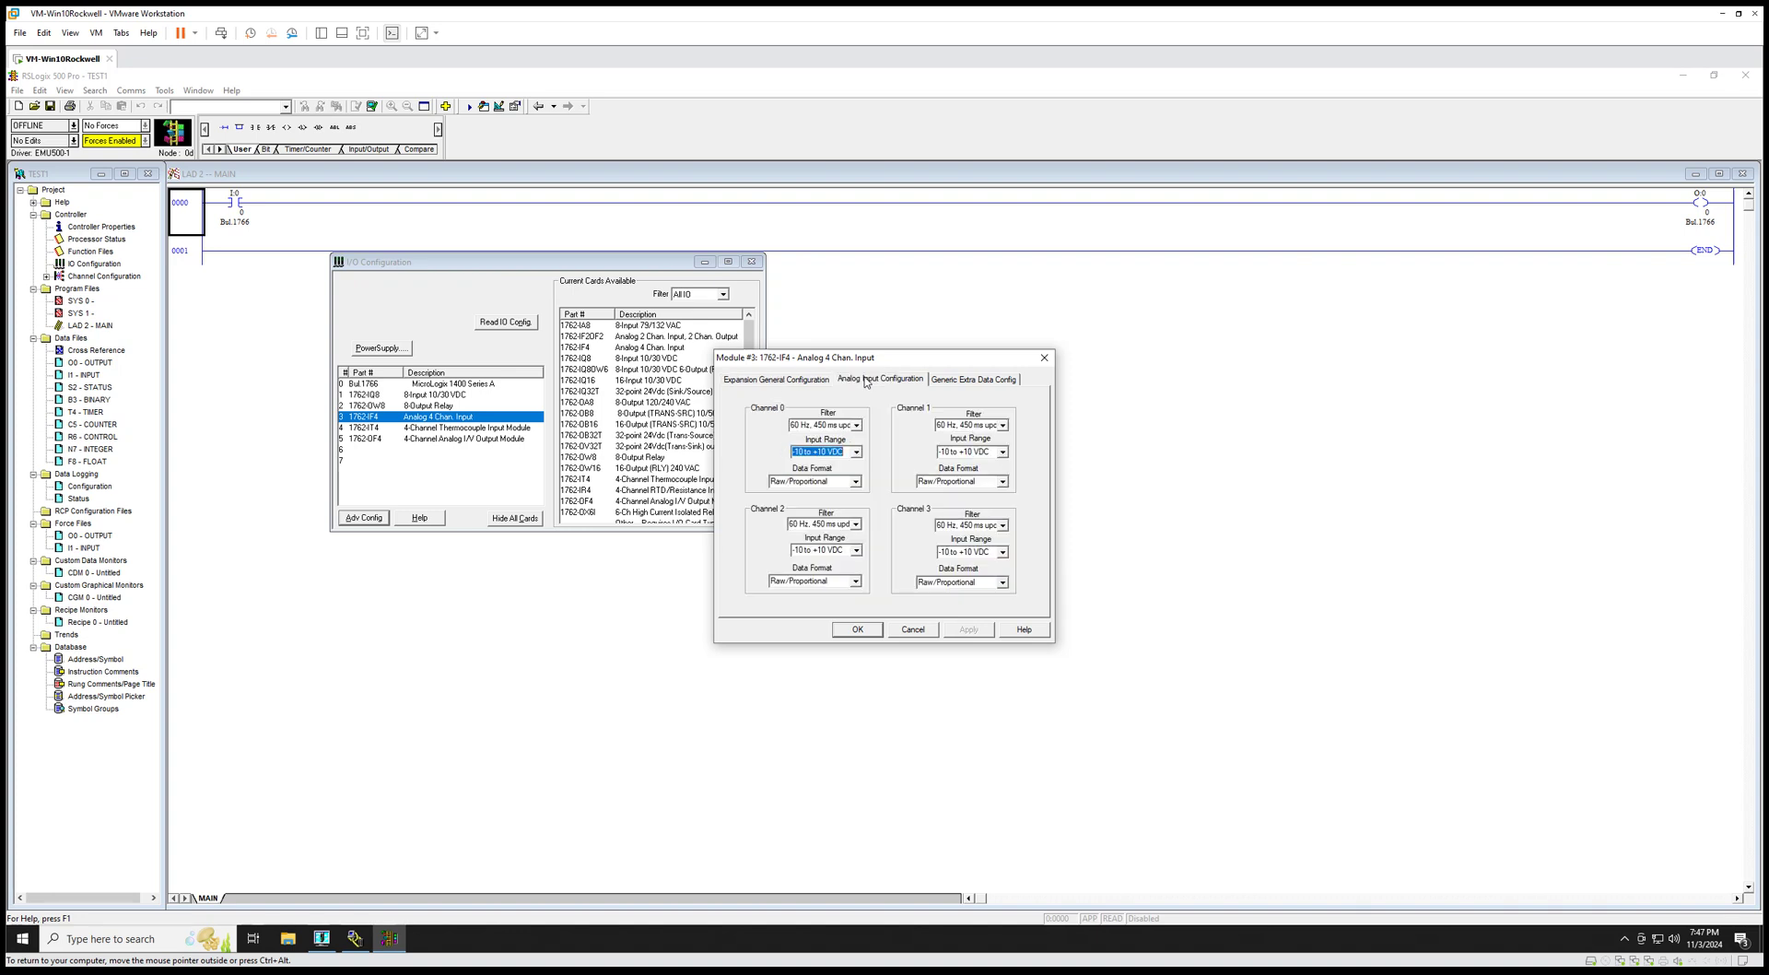
click(758, 380)
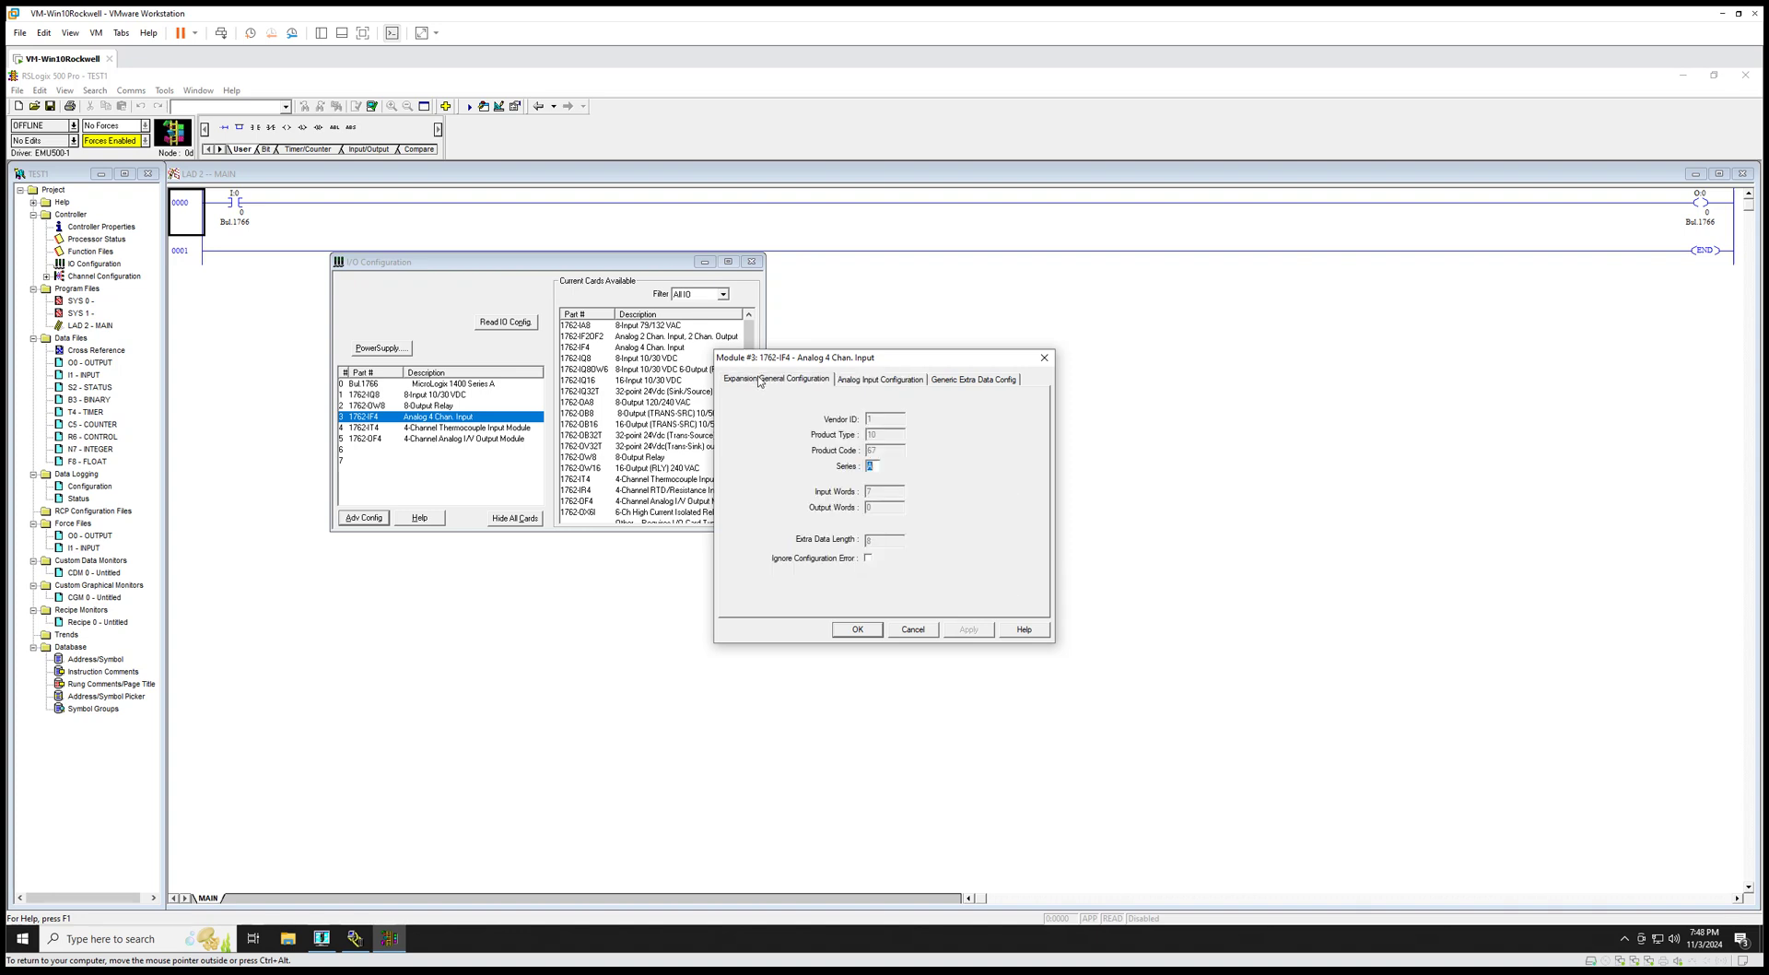
click(898, 385)
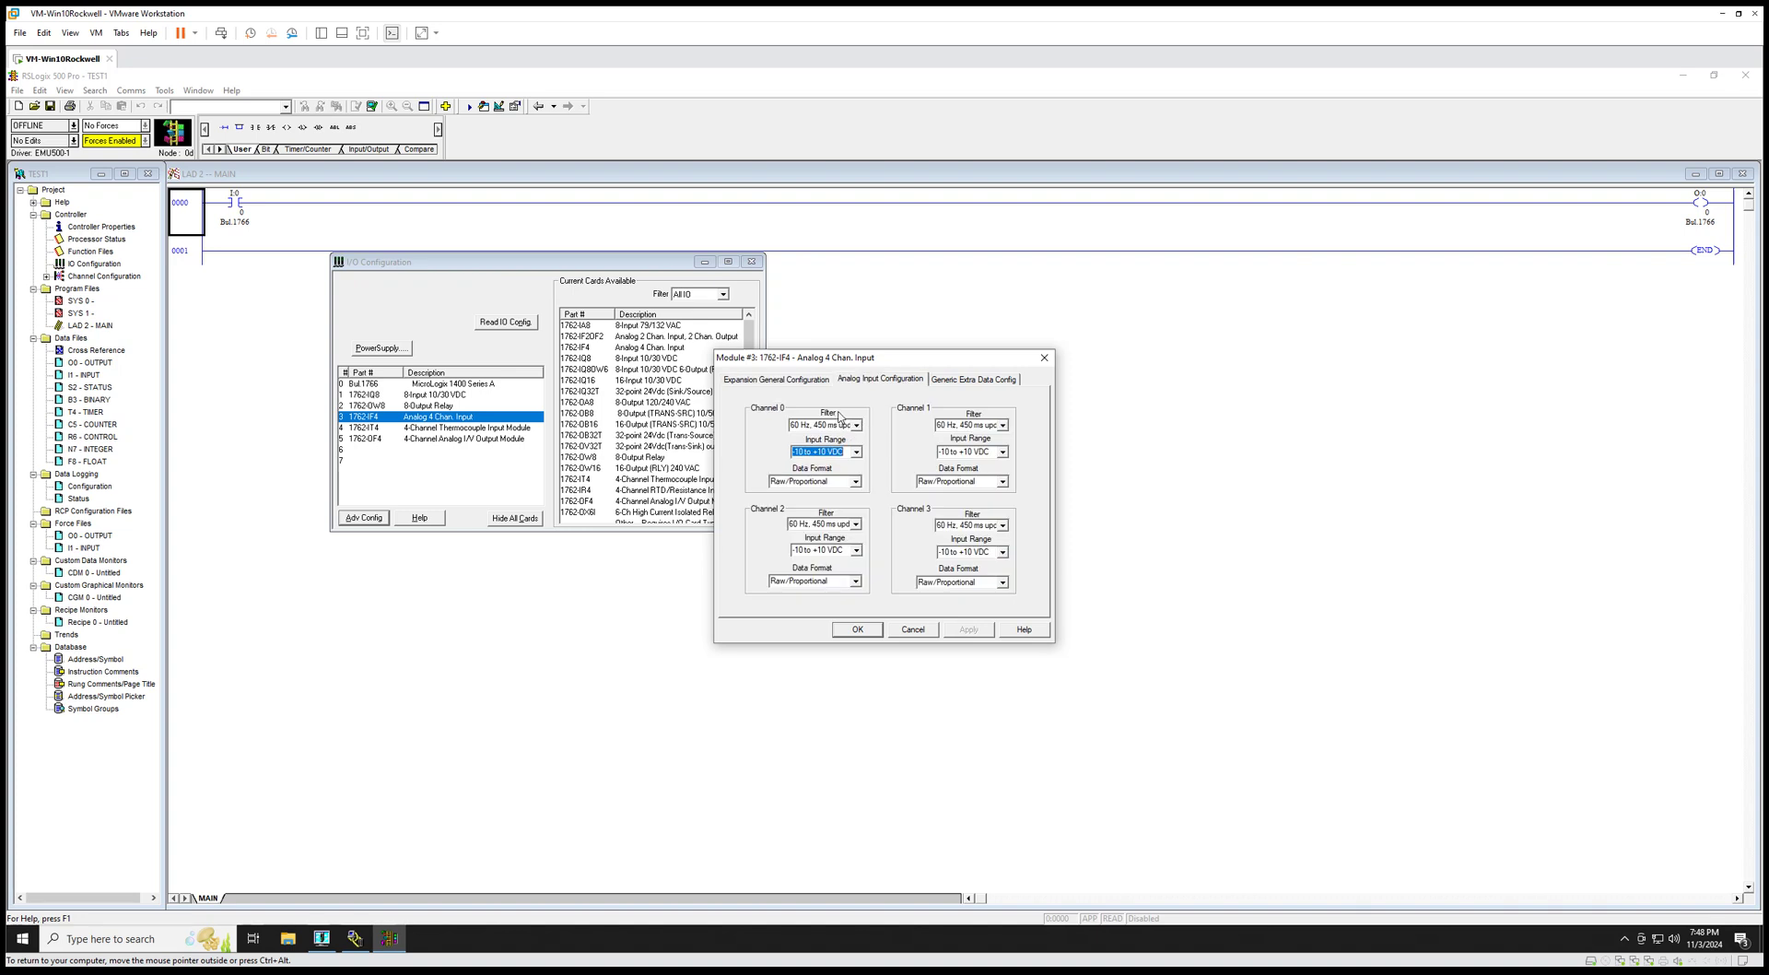
- Examine the 1762-IF4's Channel 0 input range and data format options and its generic extra data, and close the module settings
click(857, 452)
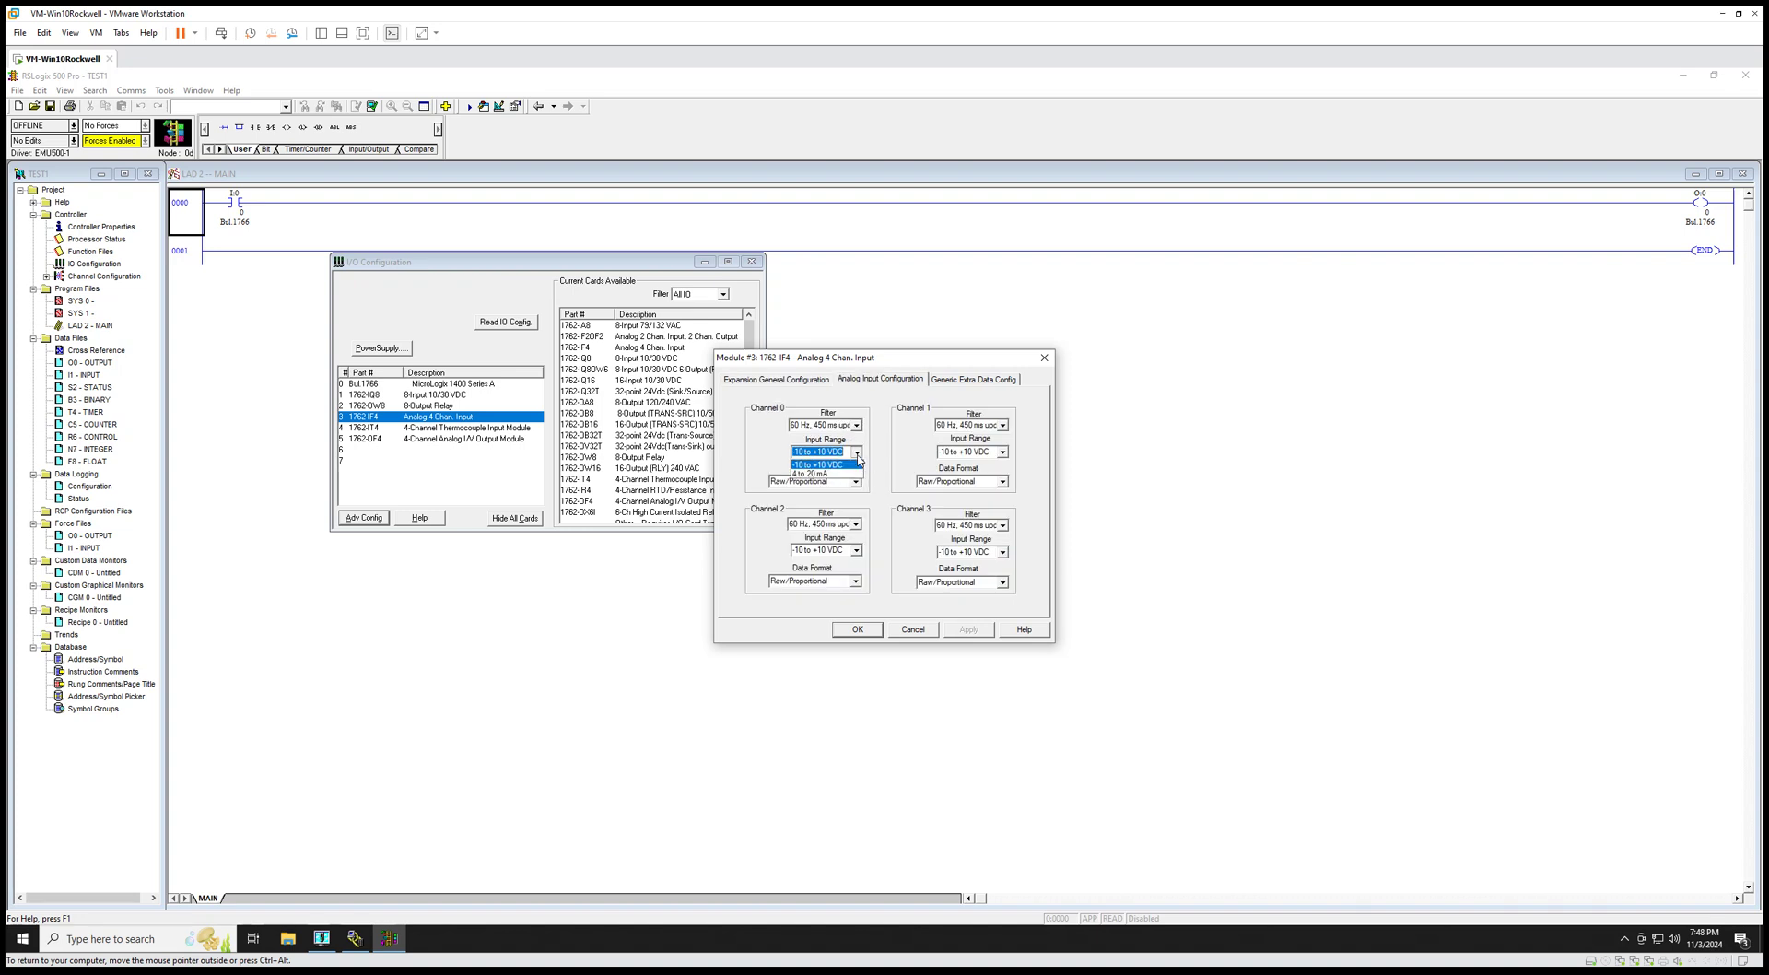
click(856, 457)
click(855, 482)
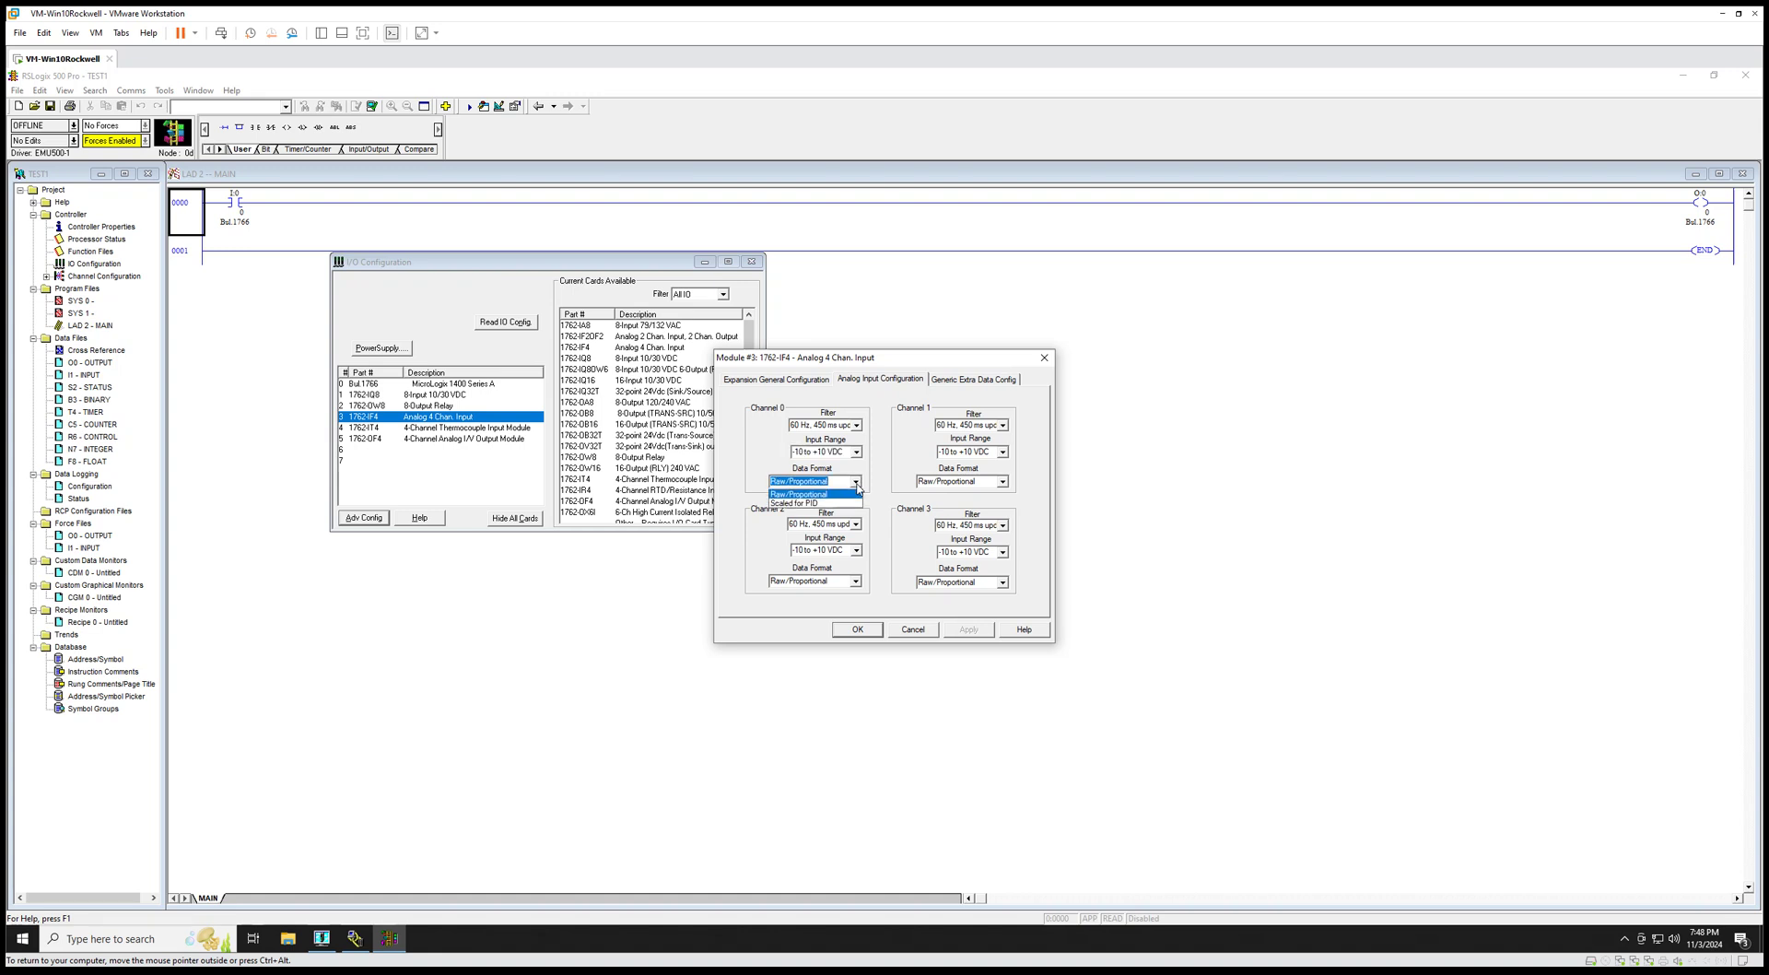
click(882, 443)
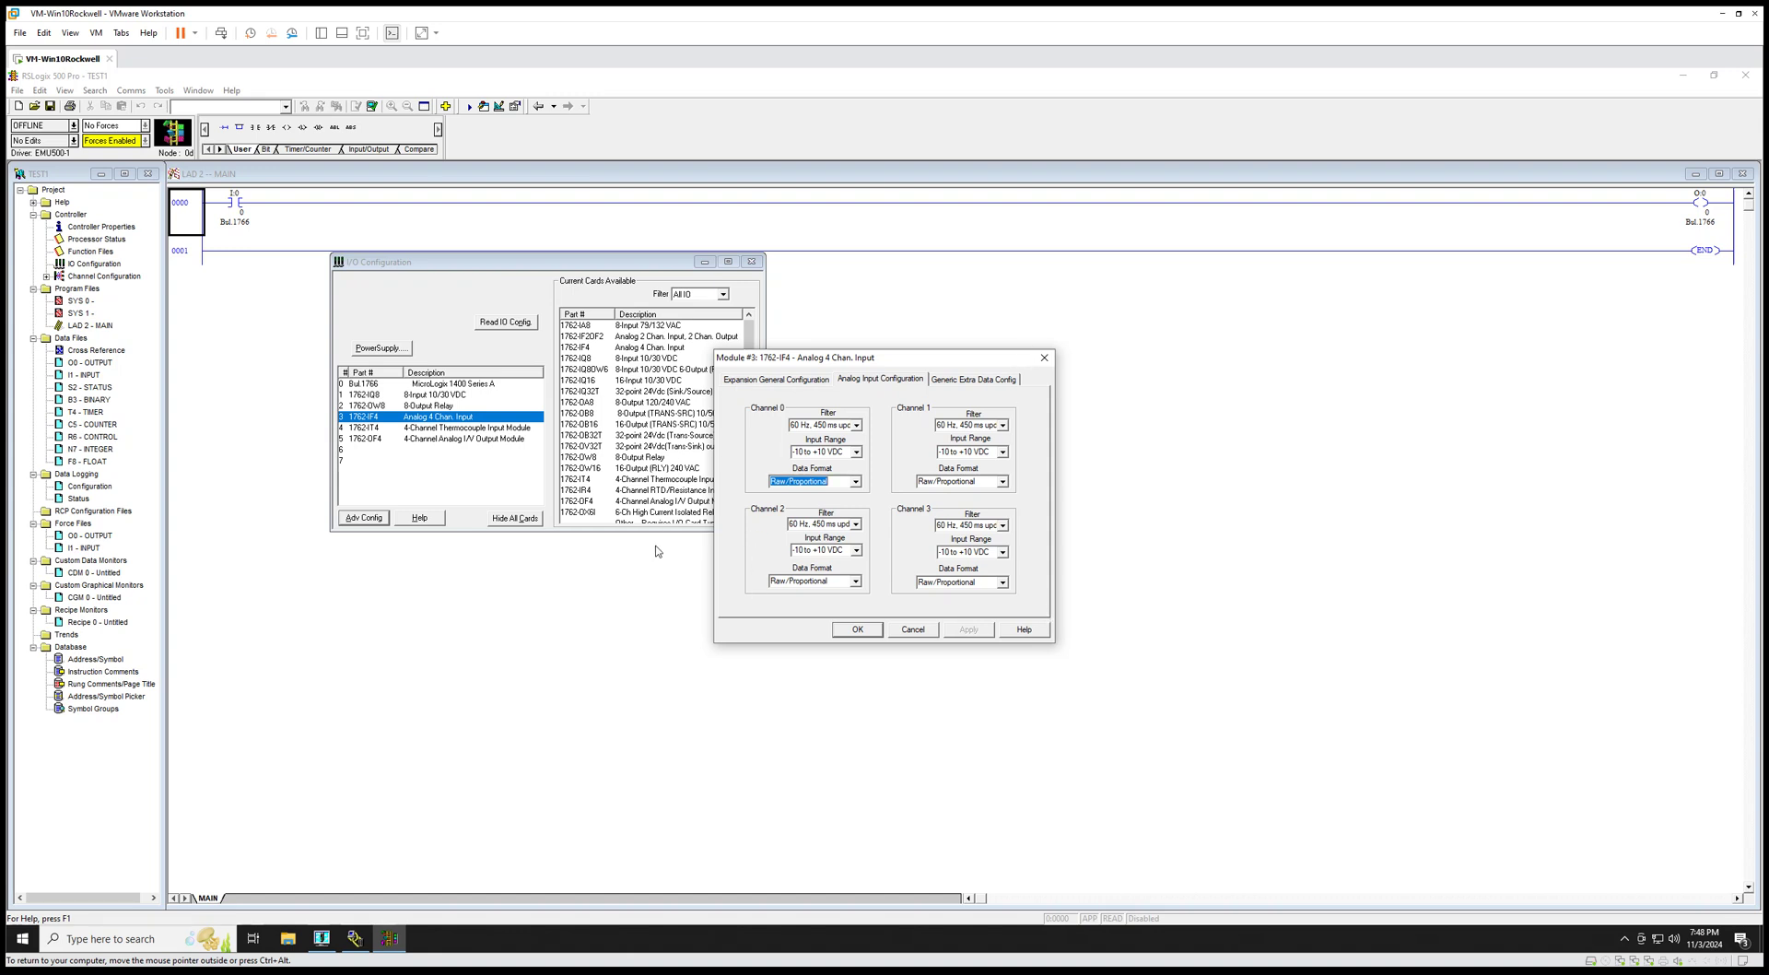
click(958, 386)
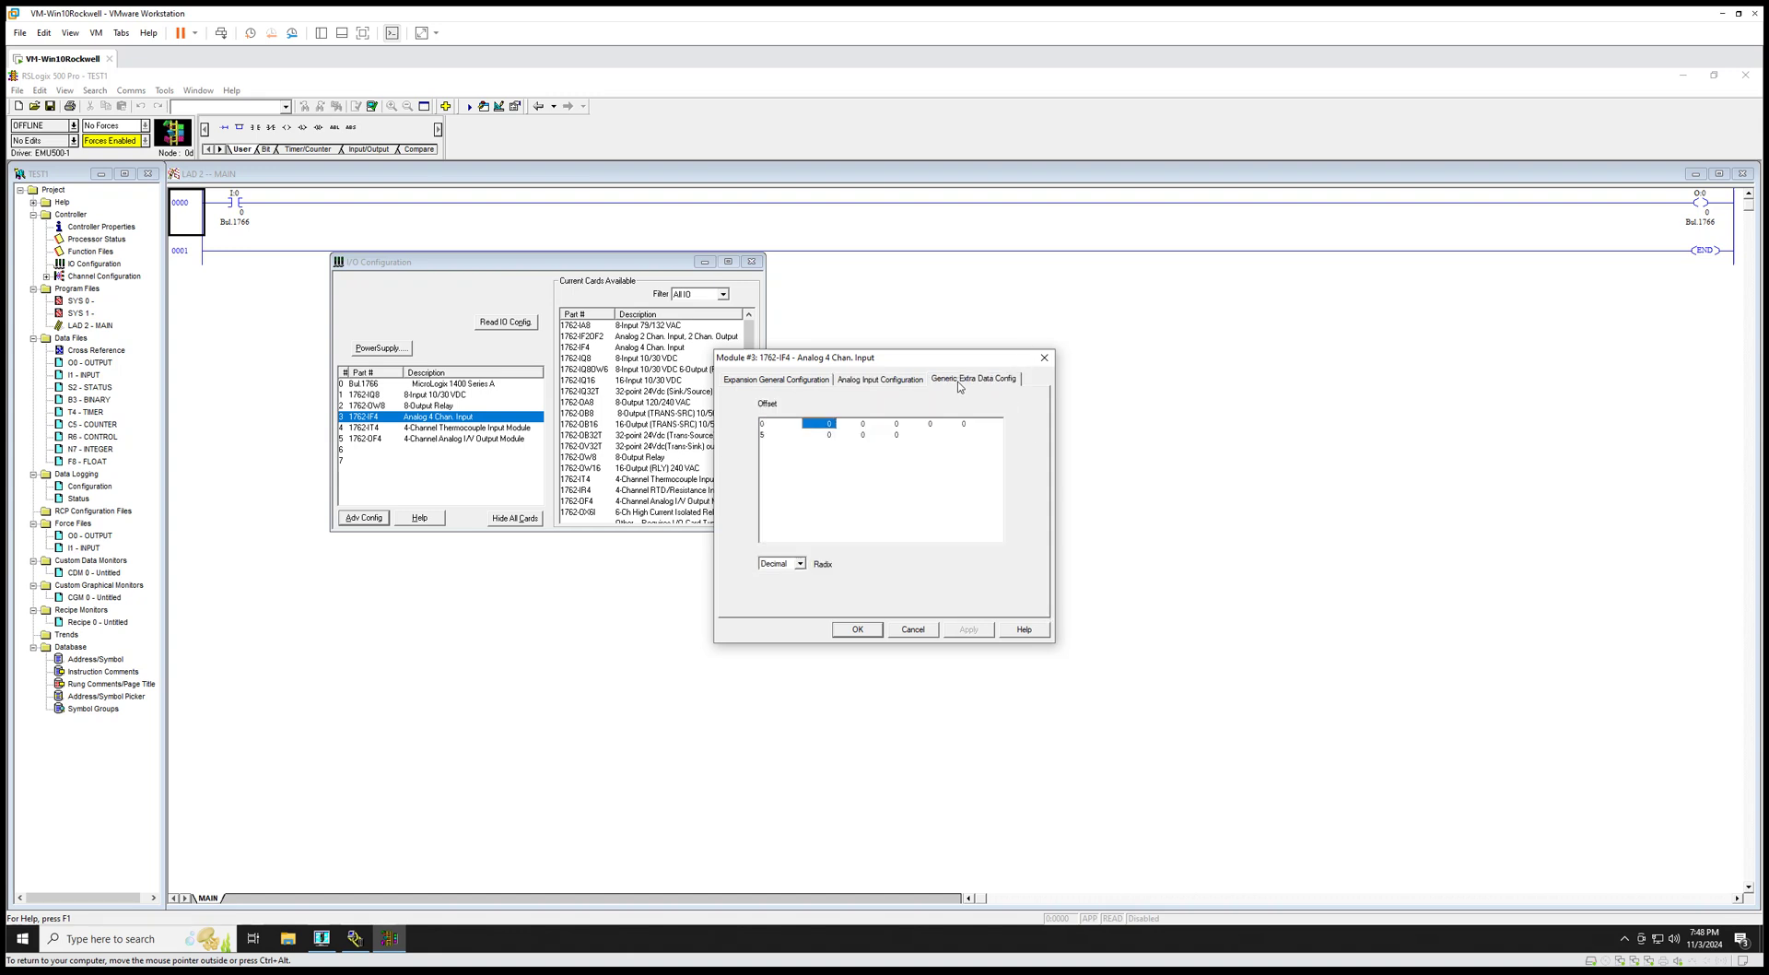
click(853, 630)
- Open the settings of the 1762-IT4 thermocouple module in slot 4, enable Channel 0, and examine its data format options
double_click(465, 427)
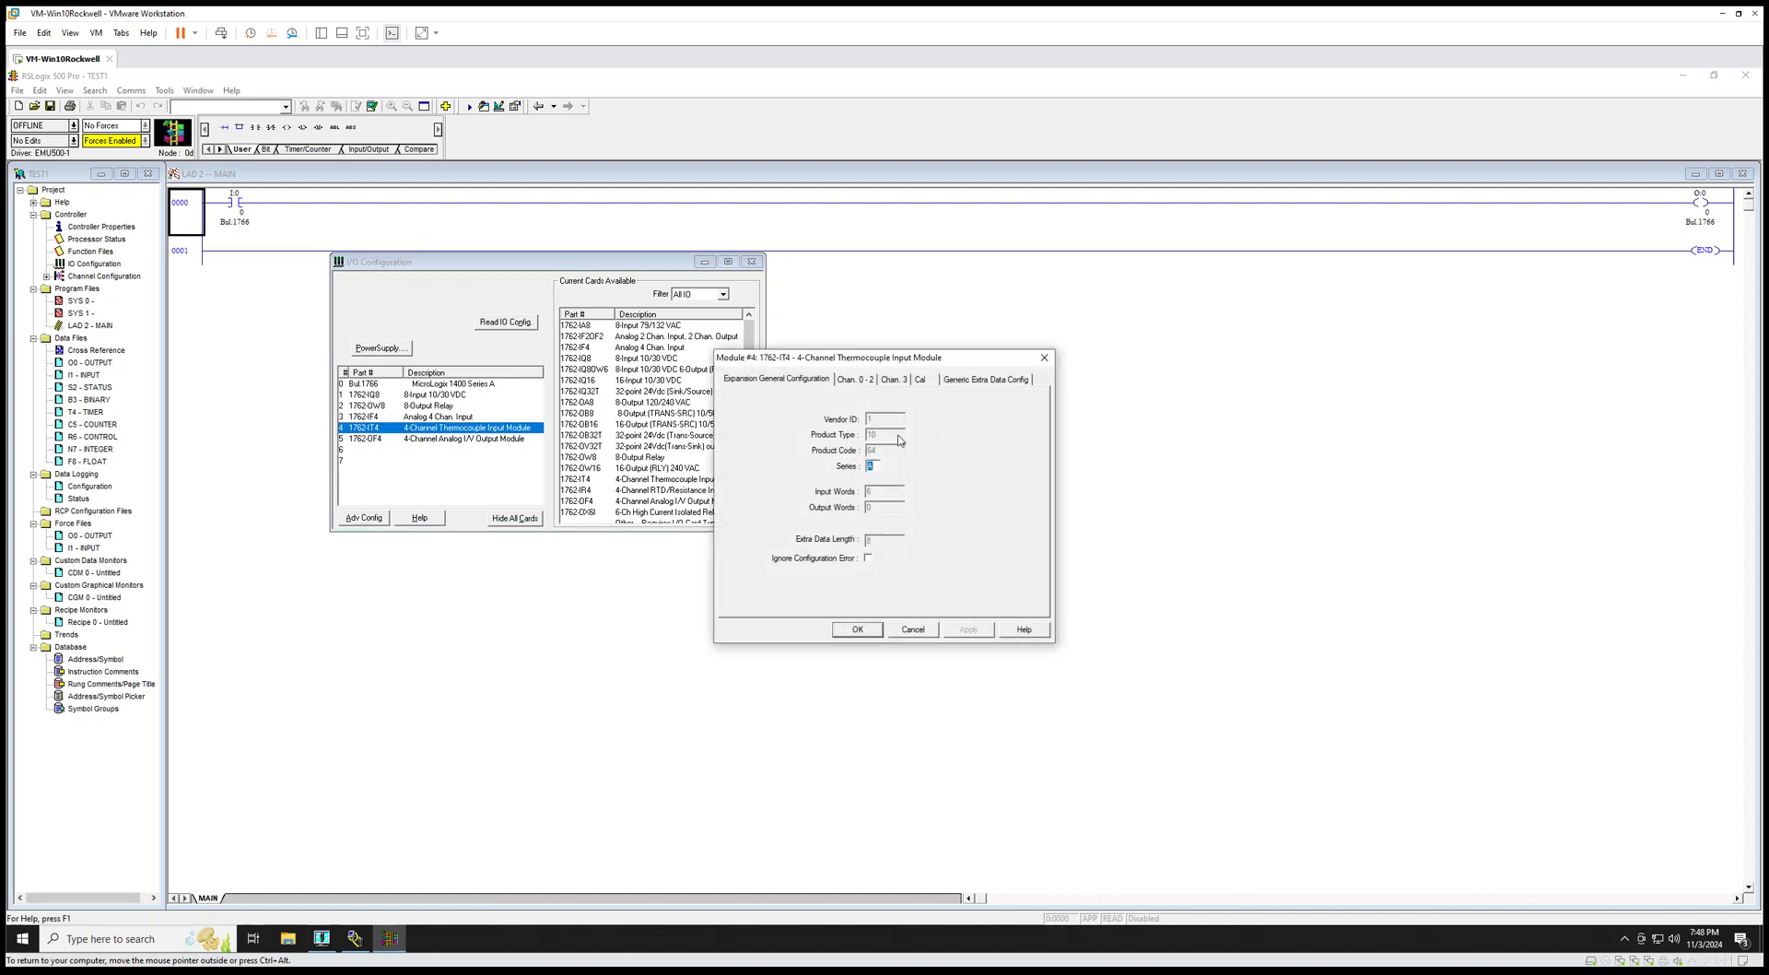
click(870, 383)
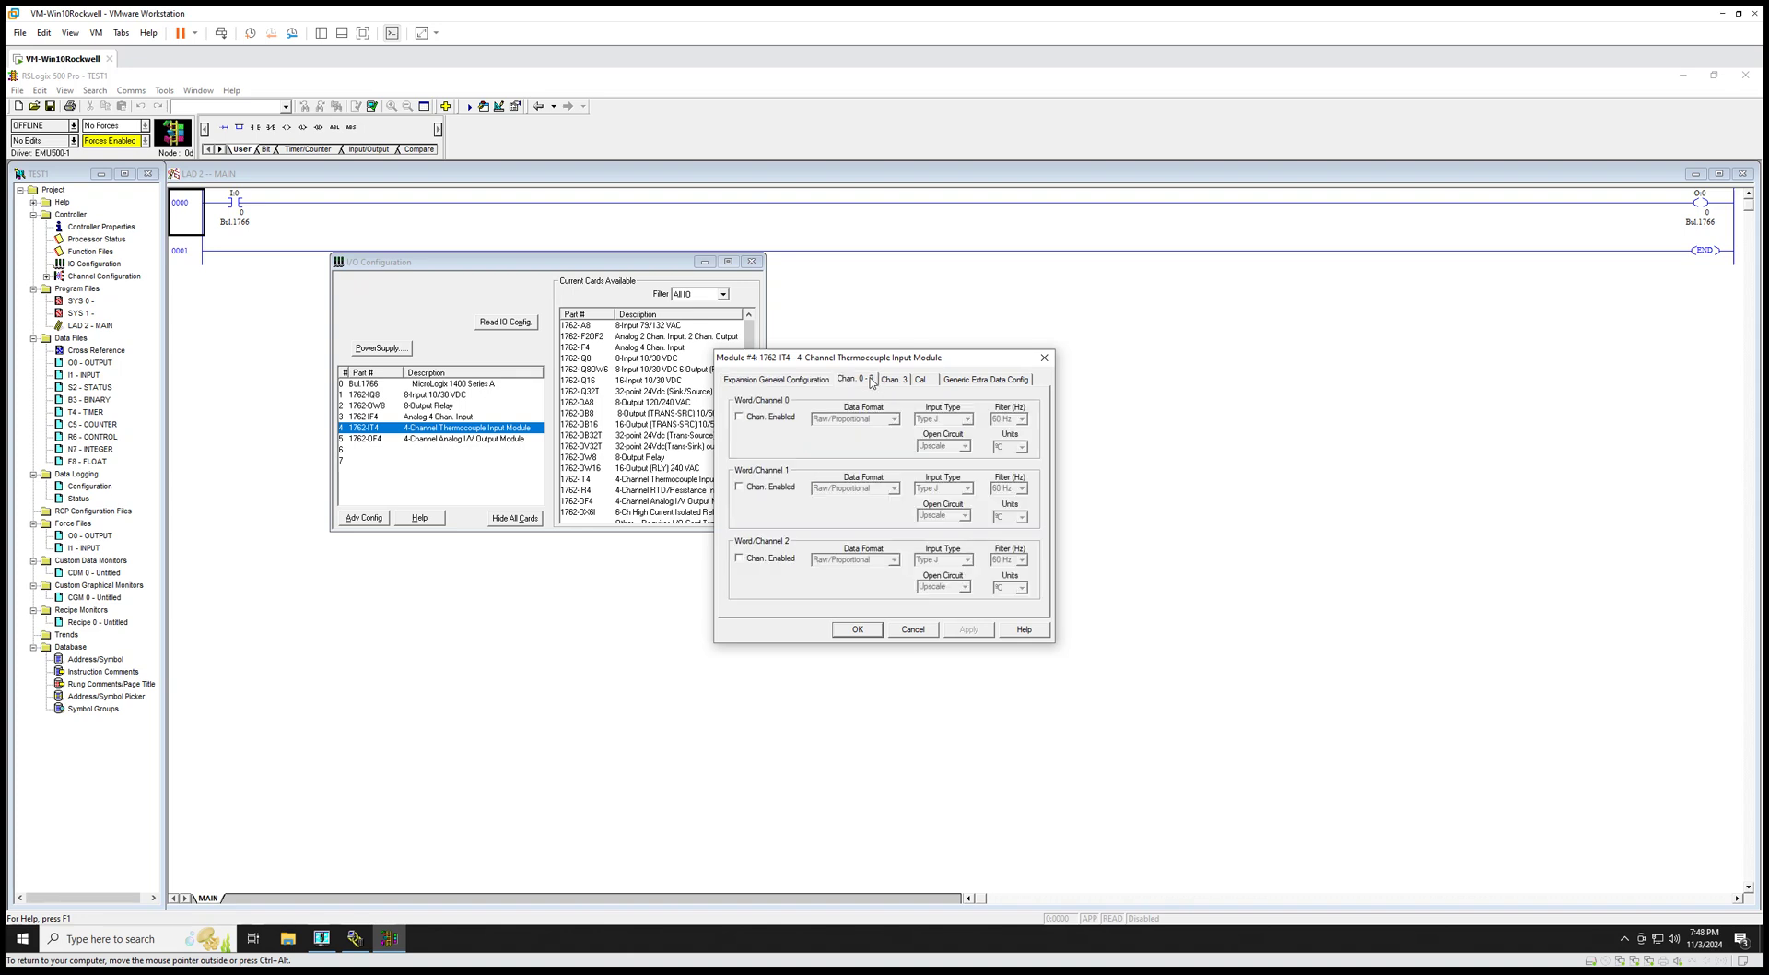
click(764, 423)
click(893, 420)
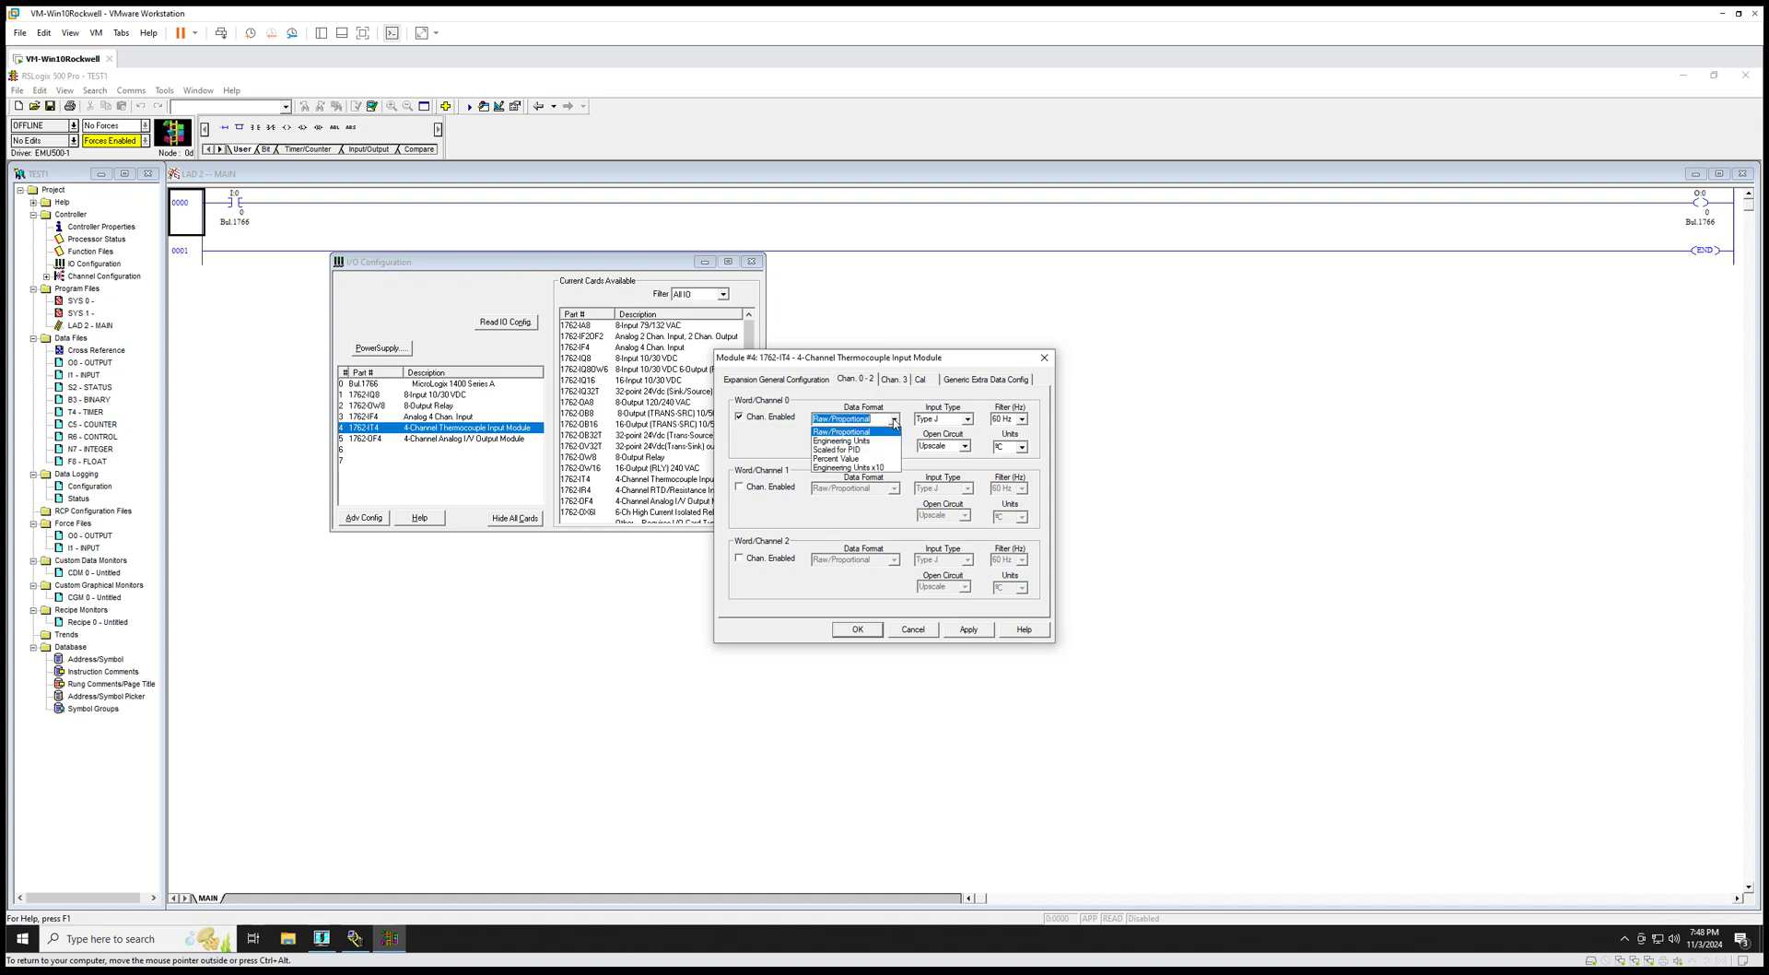
click(751, 444)
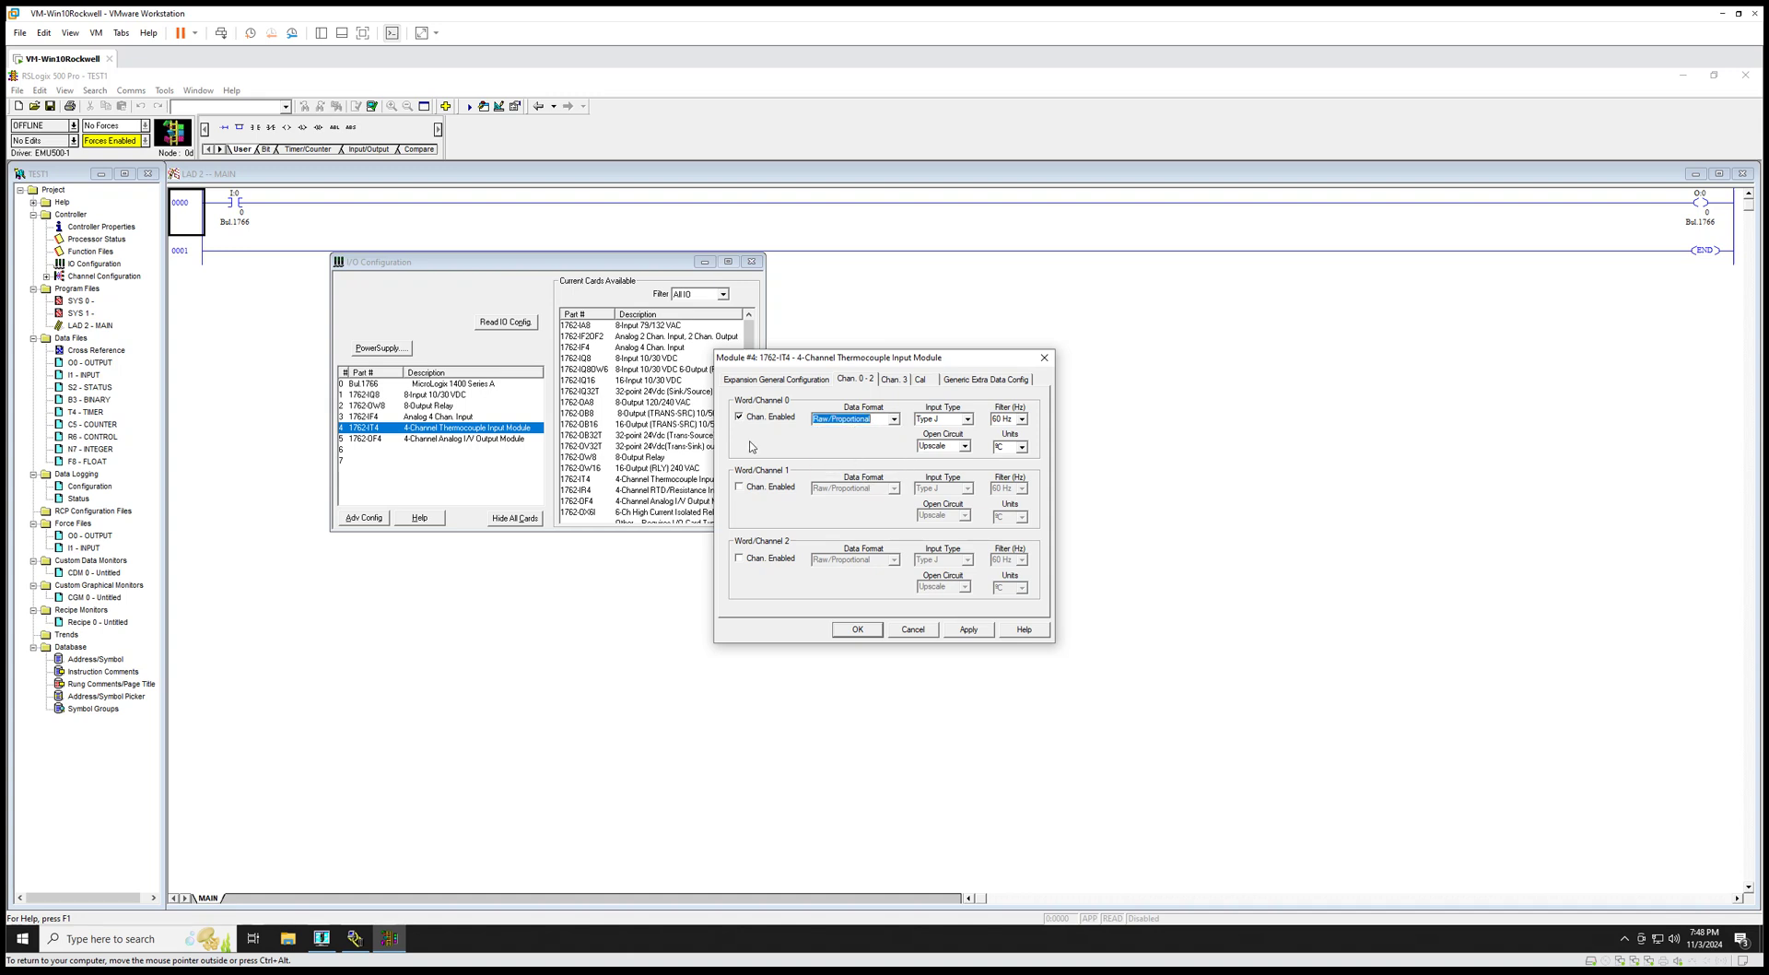
click(860, 422)
click(894, 419)
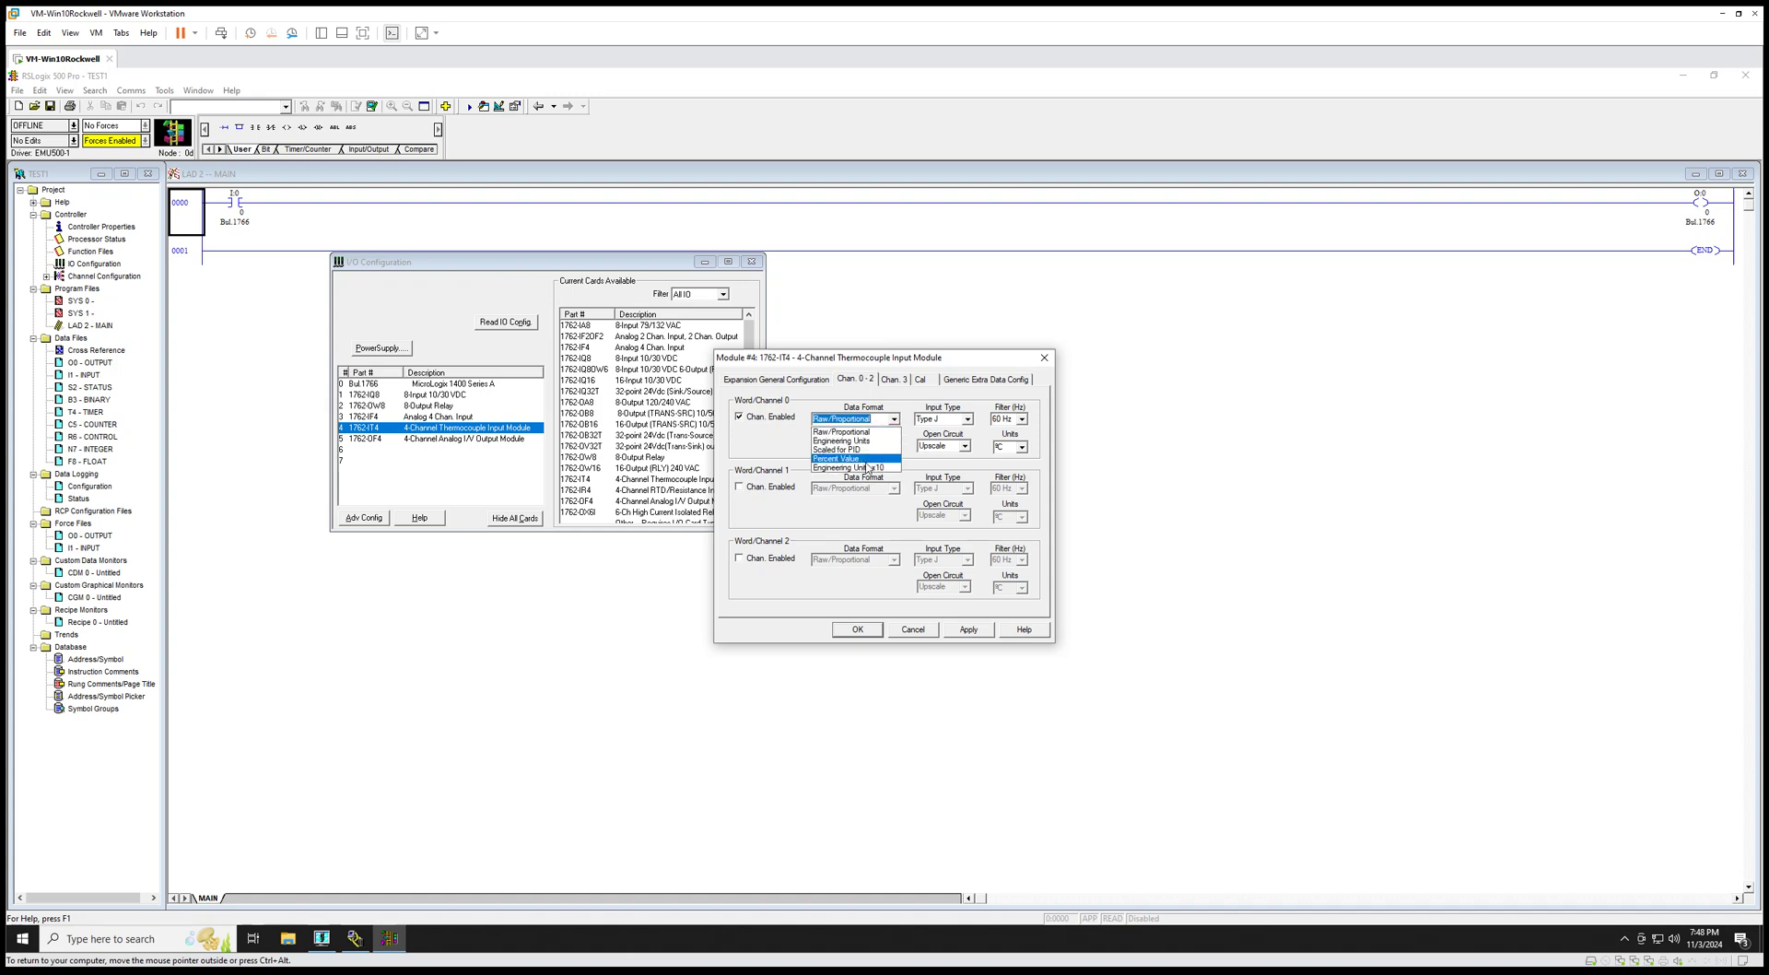
click(750, 448)
click(870, 421)
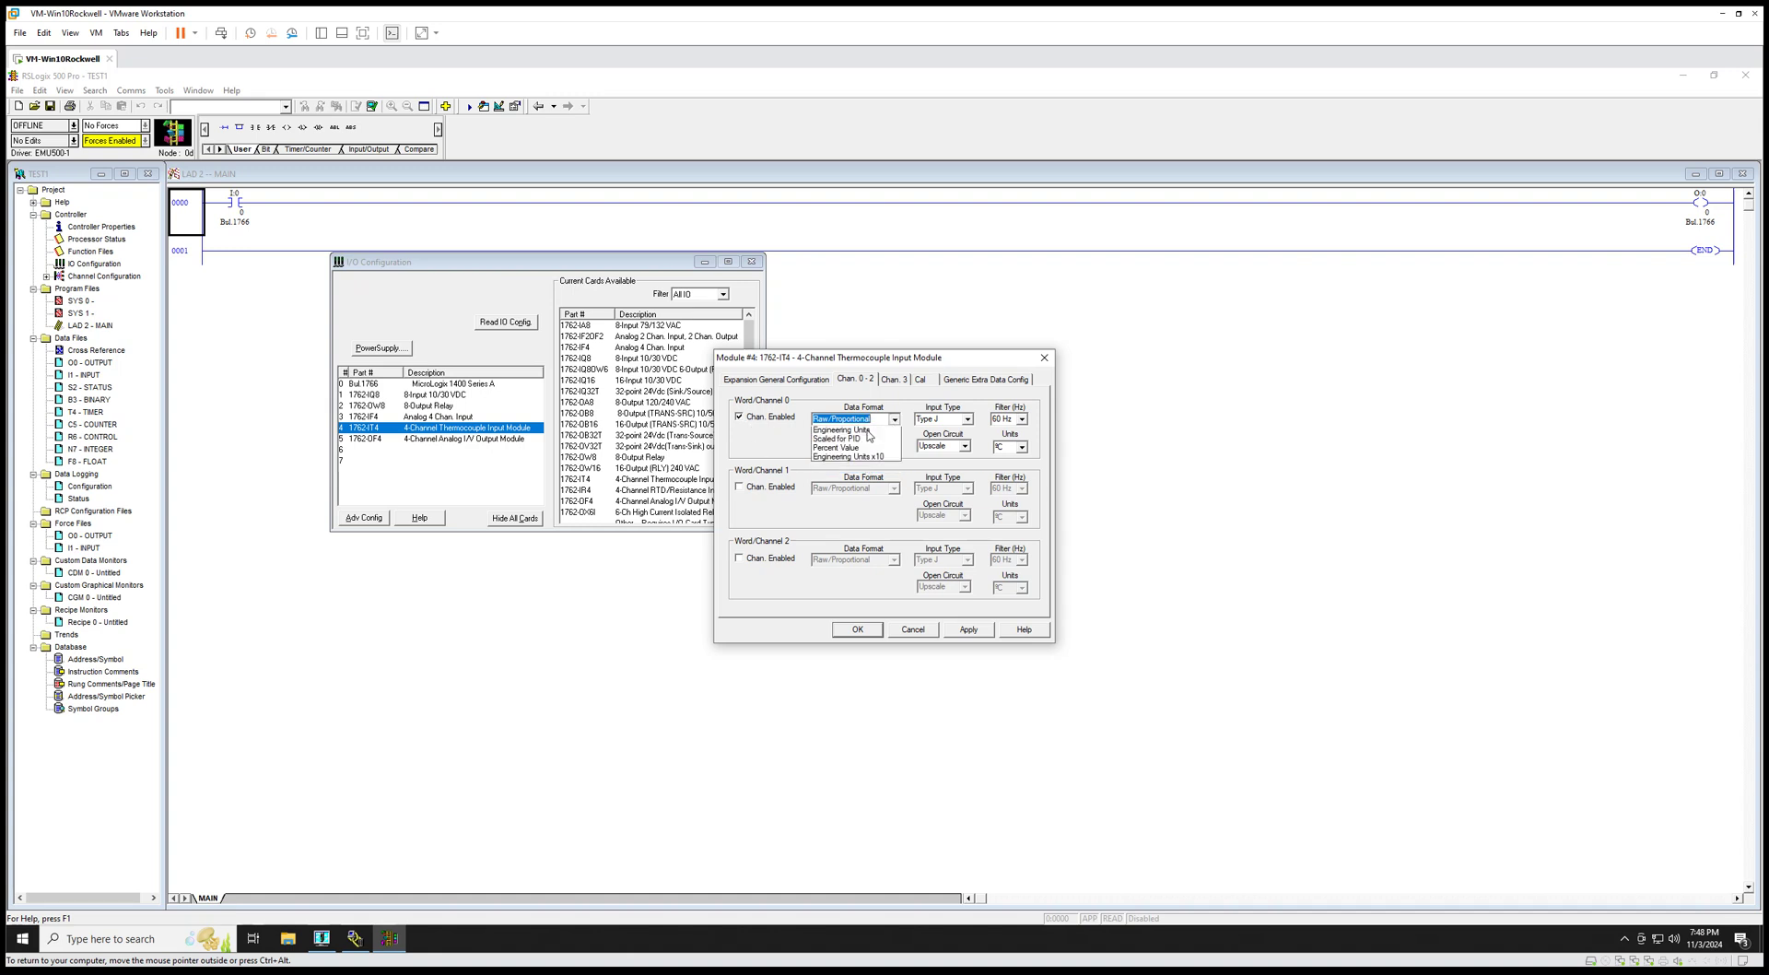
click(821, 443)
key(shift+Tab)
click(893, 420)
click(852, 431)
- Examine the thermocouple module's Channel 0 input type, open circuit and units options and its remaining settings pages, and cancel the module settings
click(967, 420)
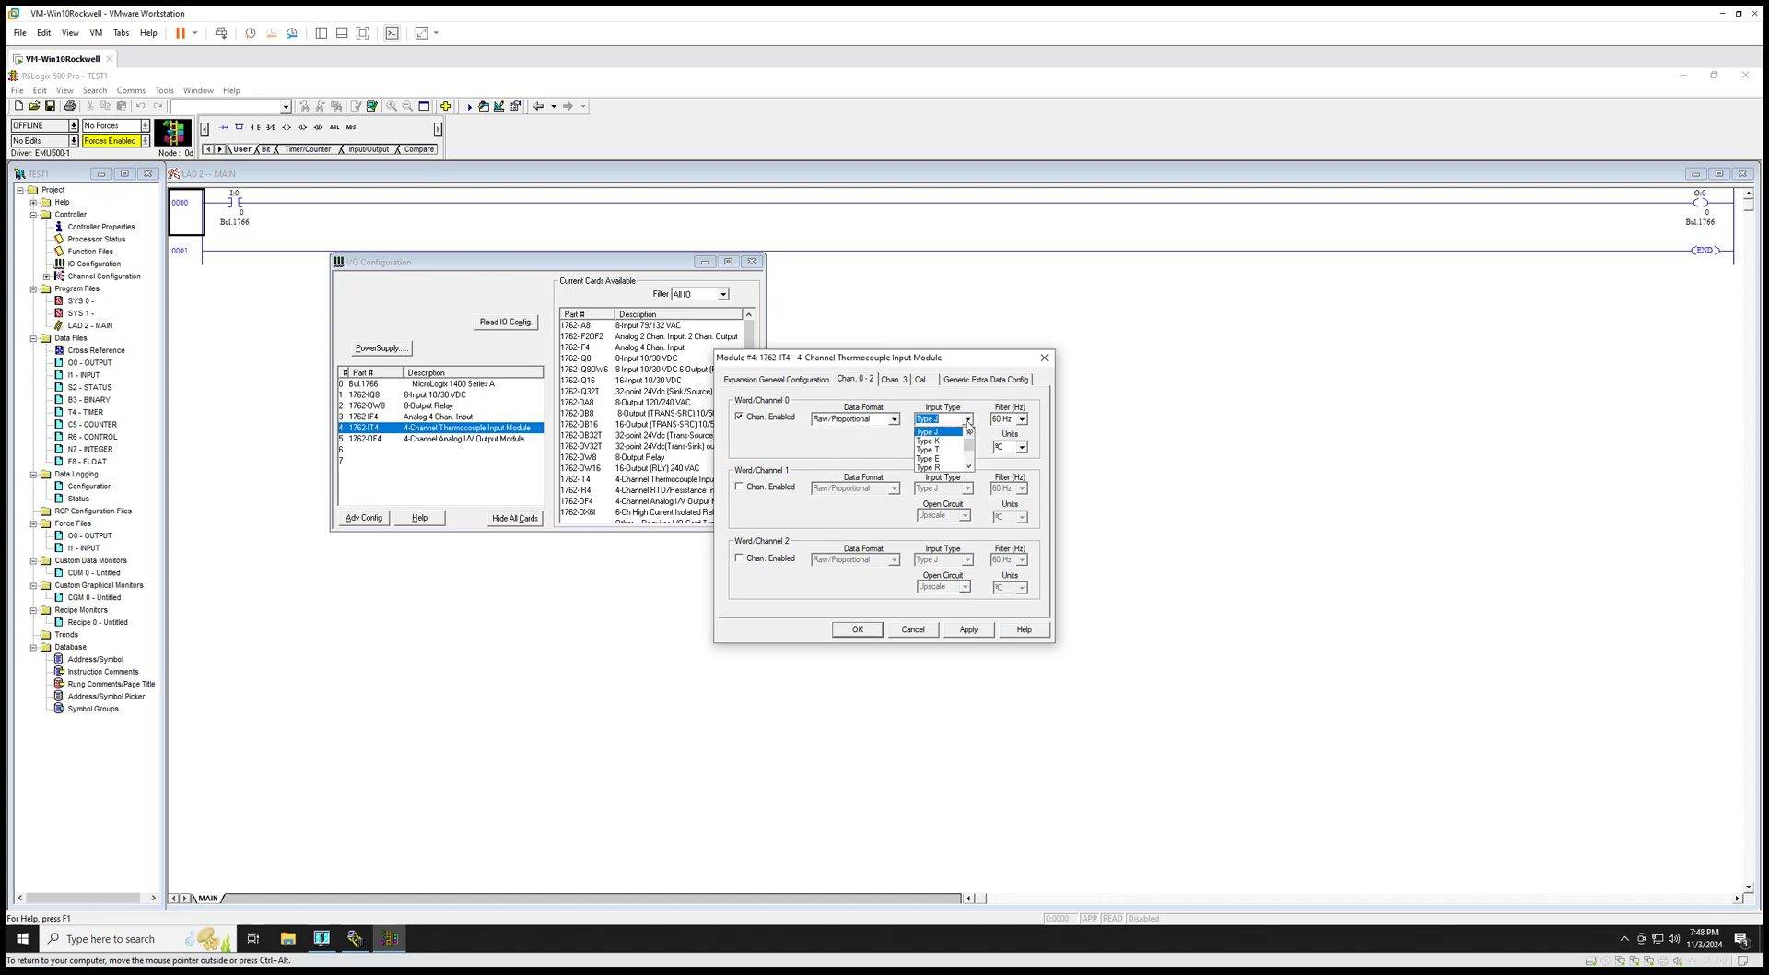
click(994, 403)
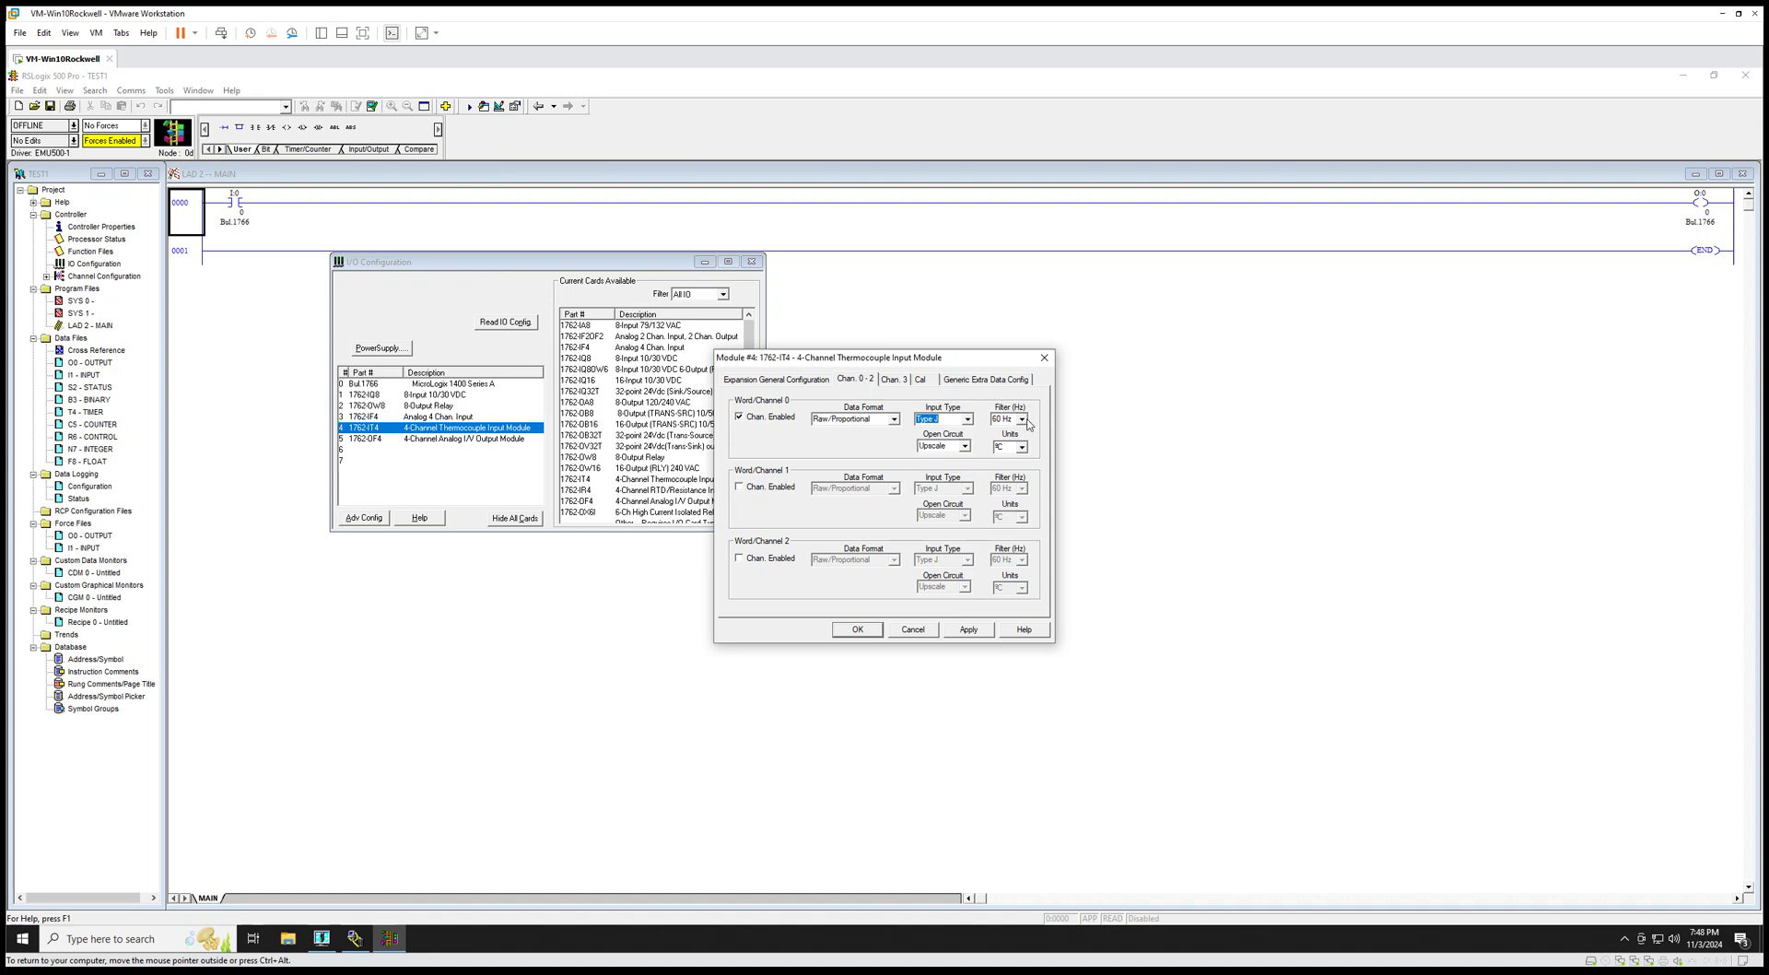
click(964, 446)
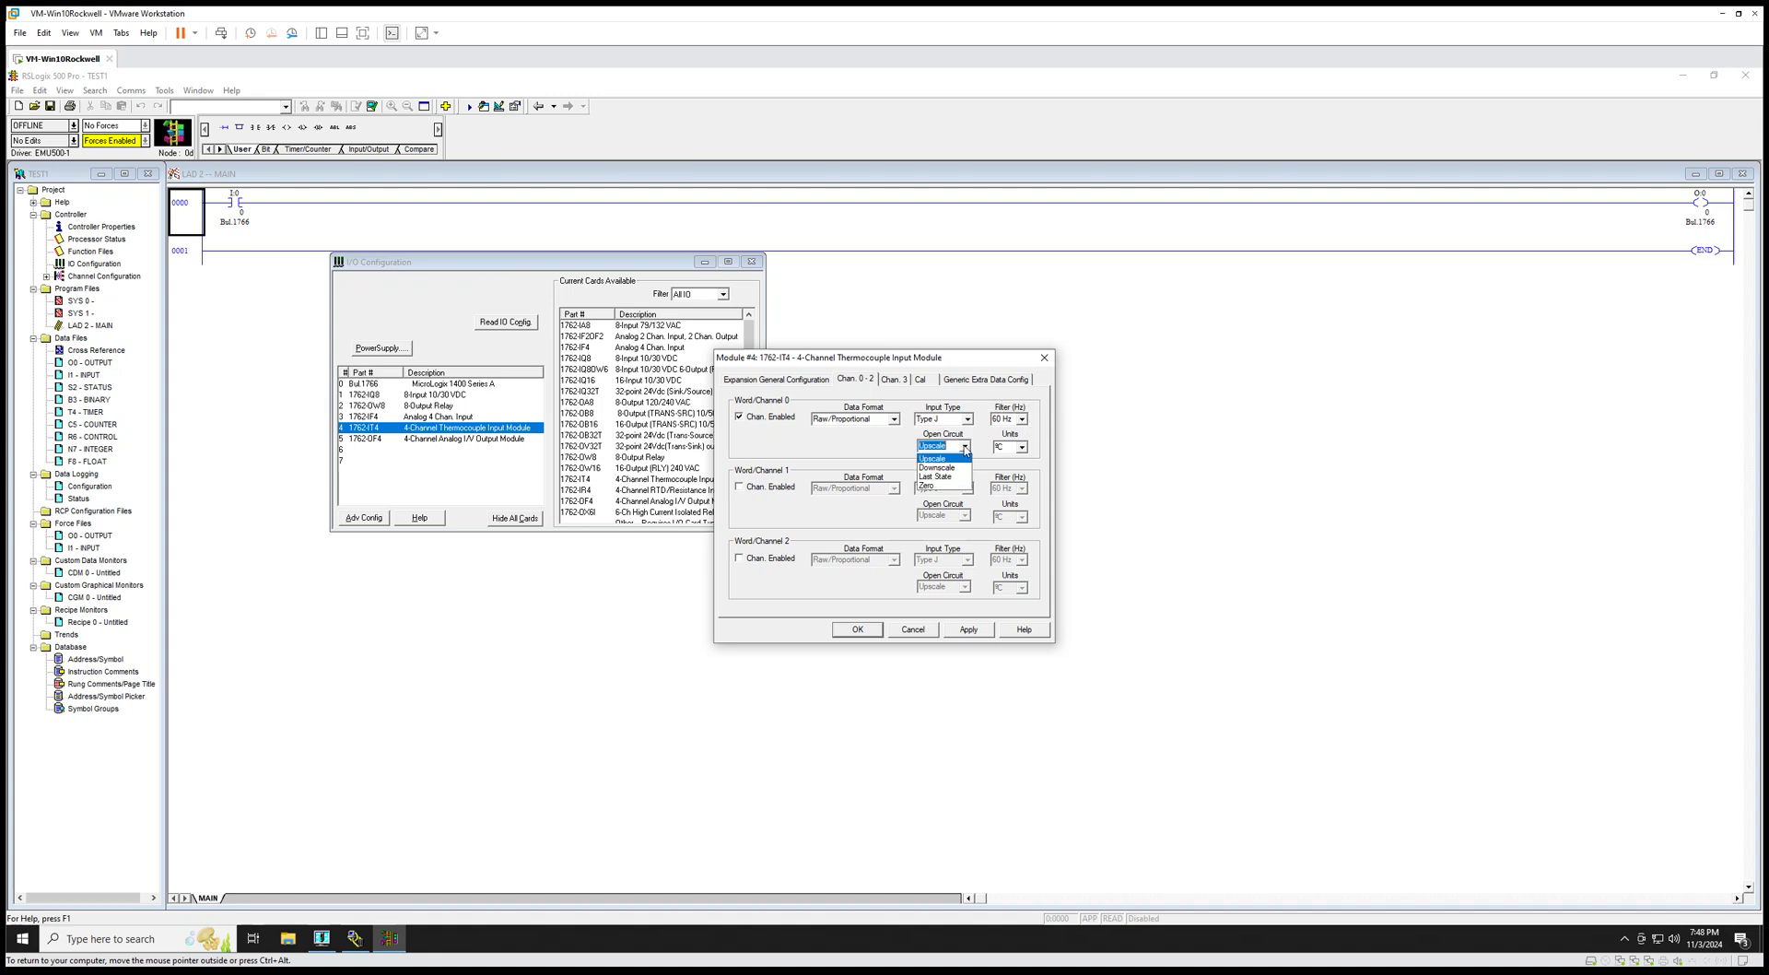
click(846, 436)
click(1022, 447)
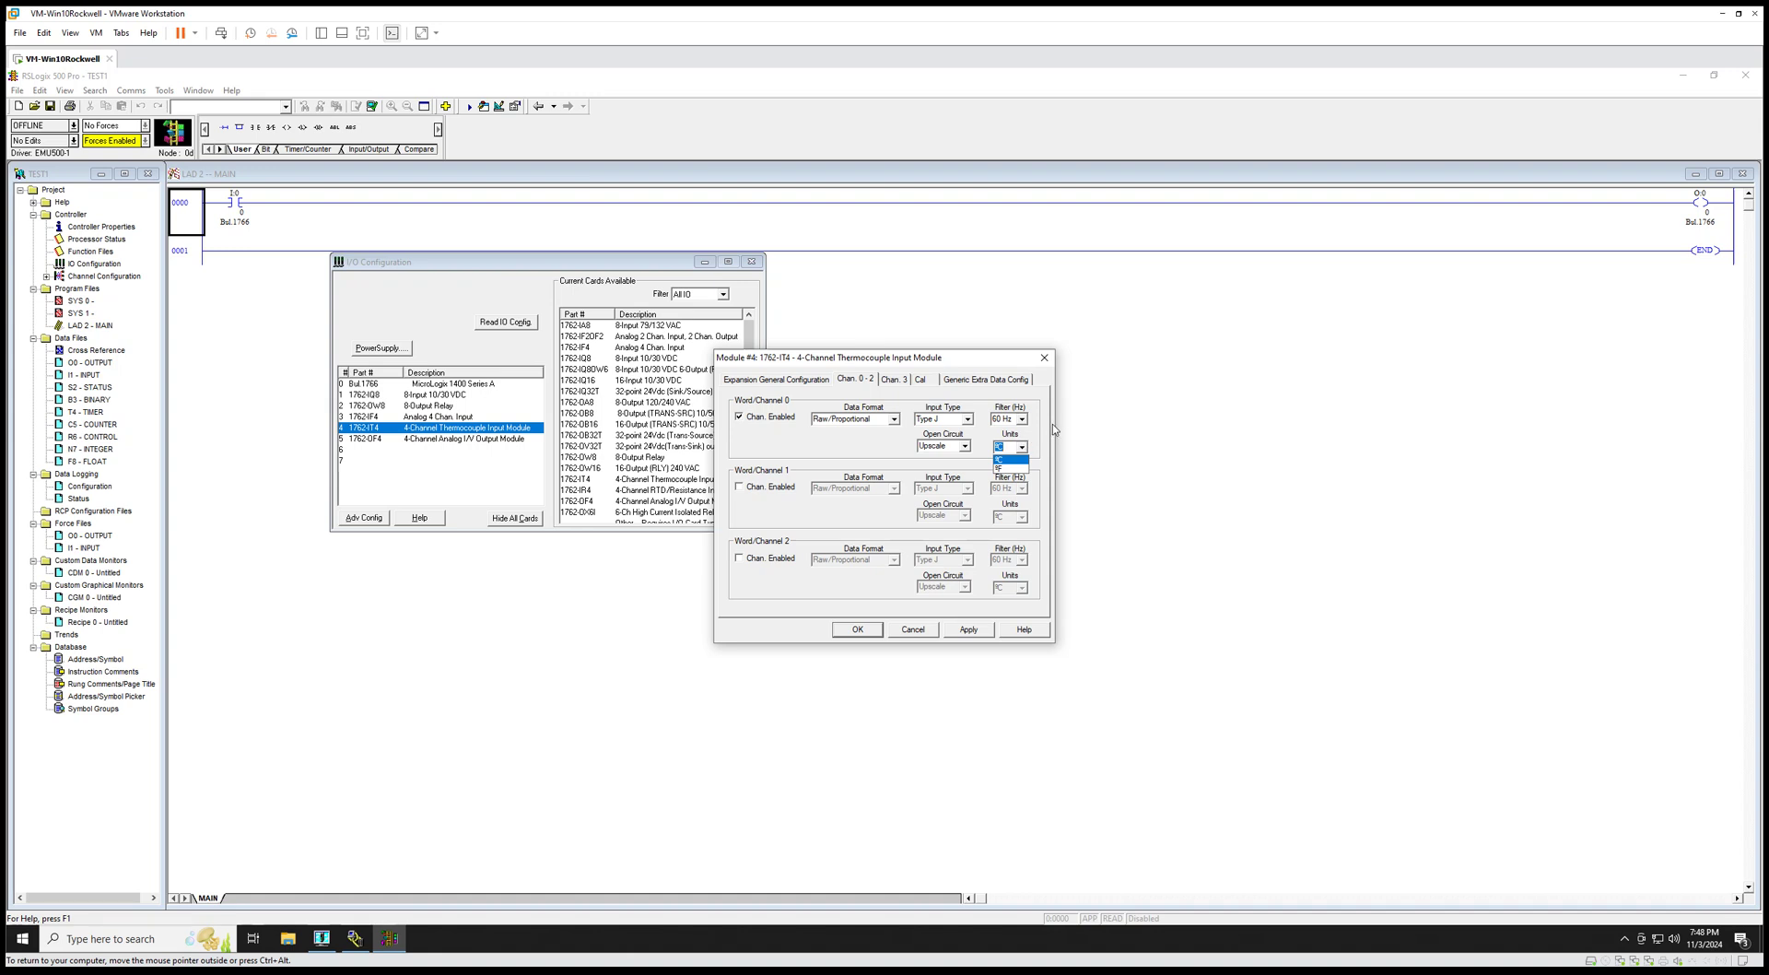
click(894, 381)
click(922, 378)
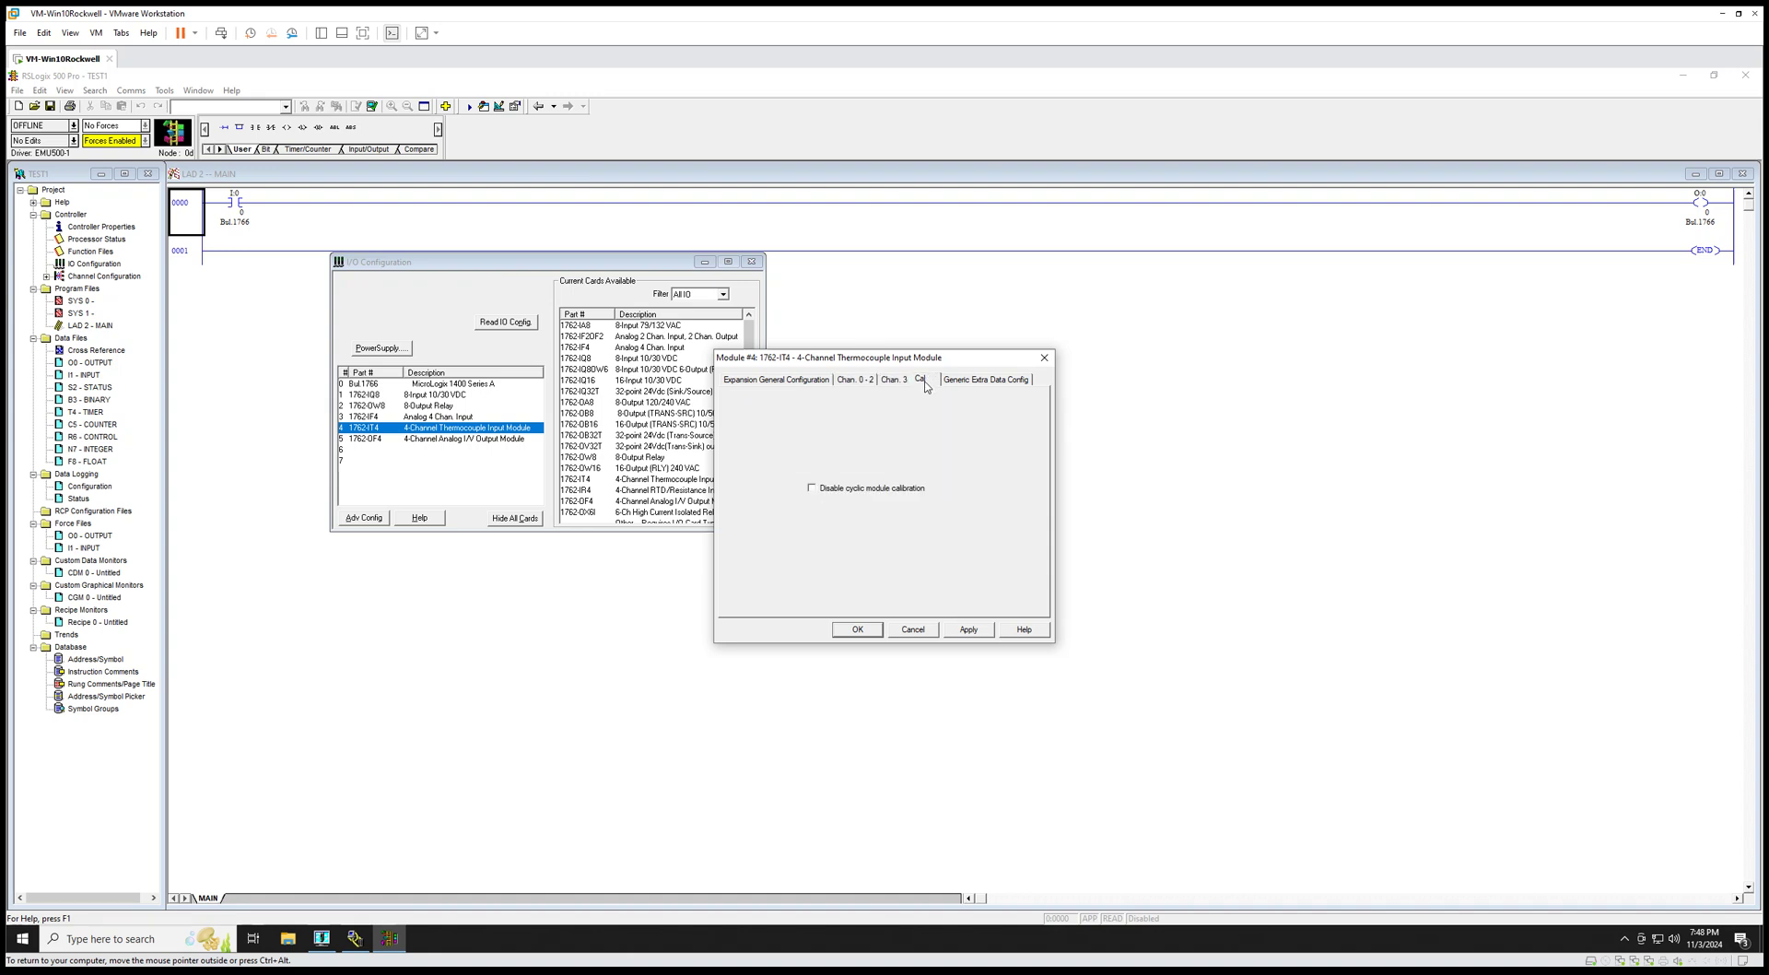
click(982, 381)
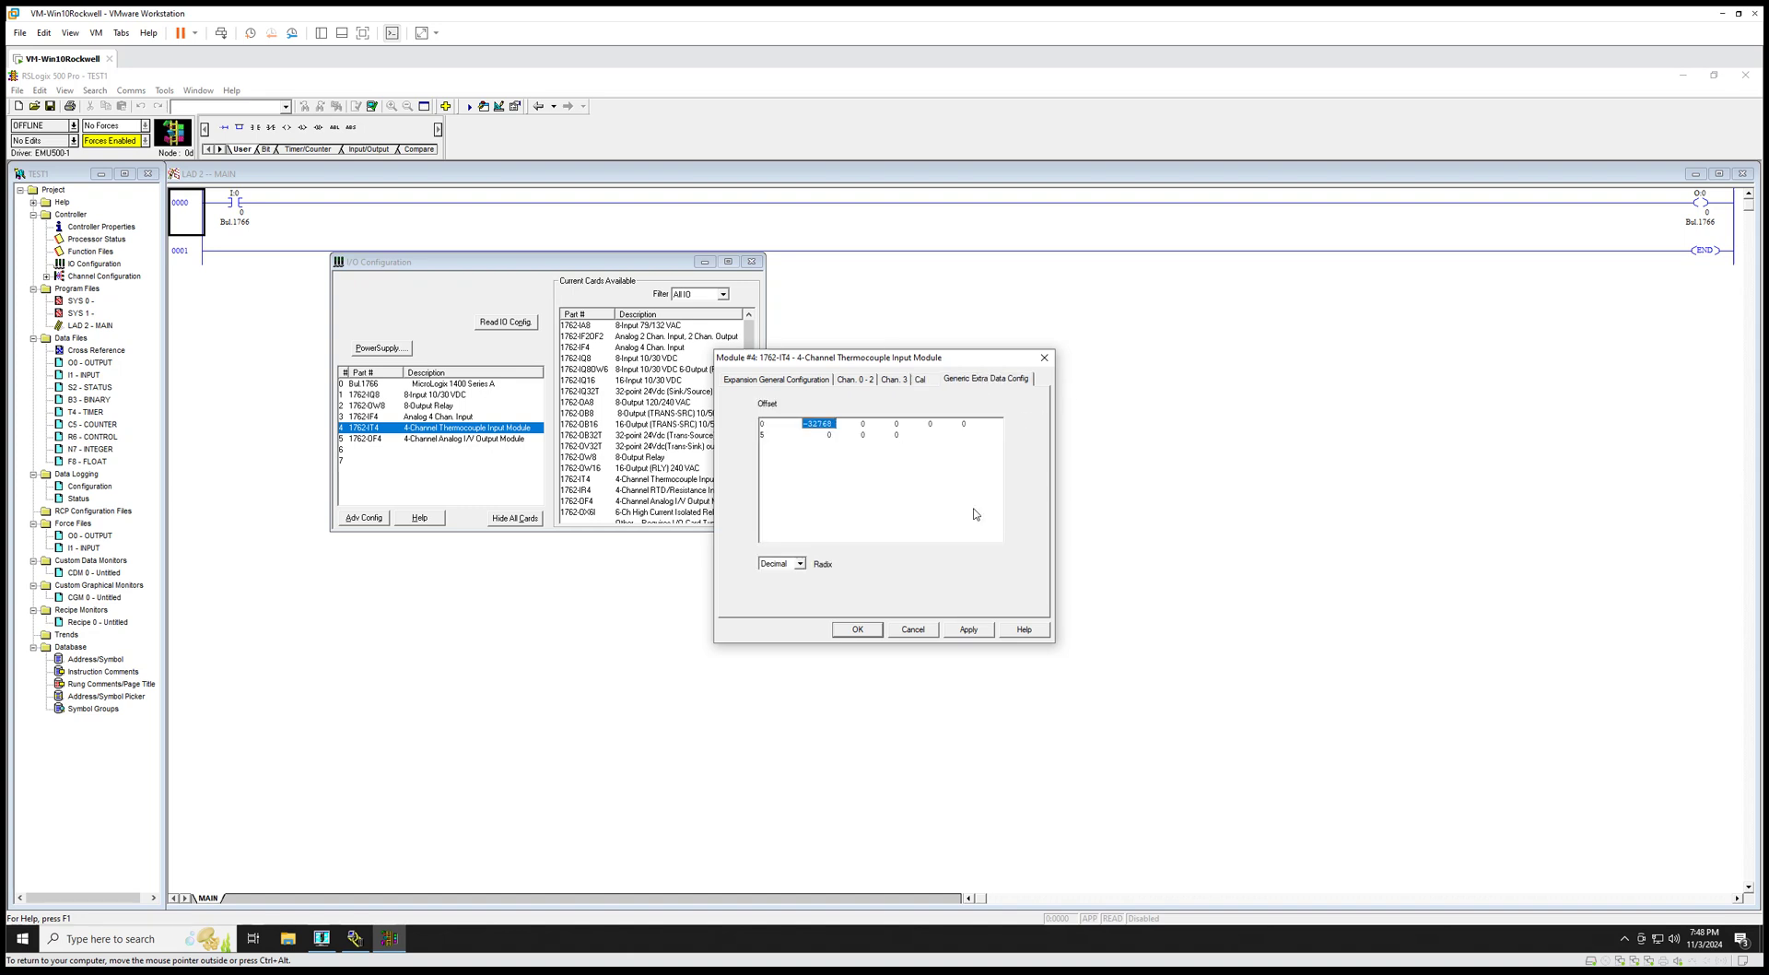
click(913, 629)
- Examine the Channel 0 output range and data format options of the 1762-OF4 analog output module in slot 5, and cancel its settings
double_click(469, 439)
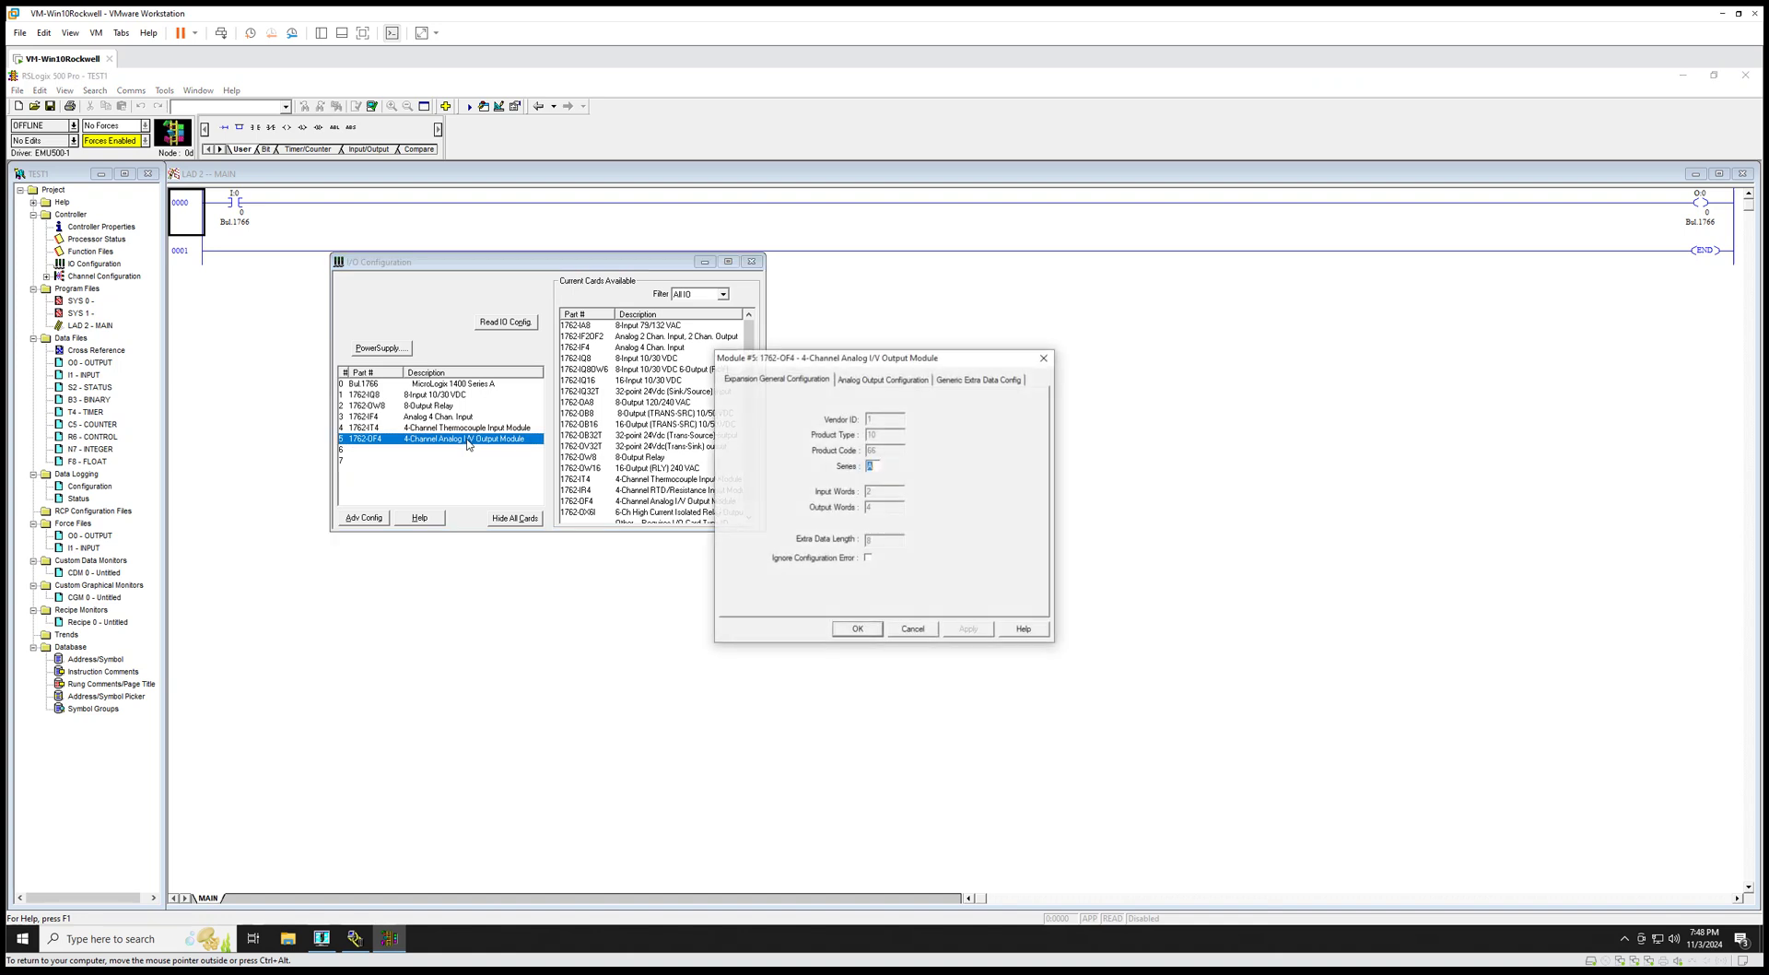
click(881, 381)
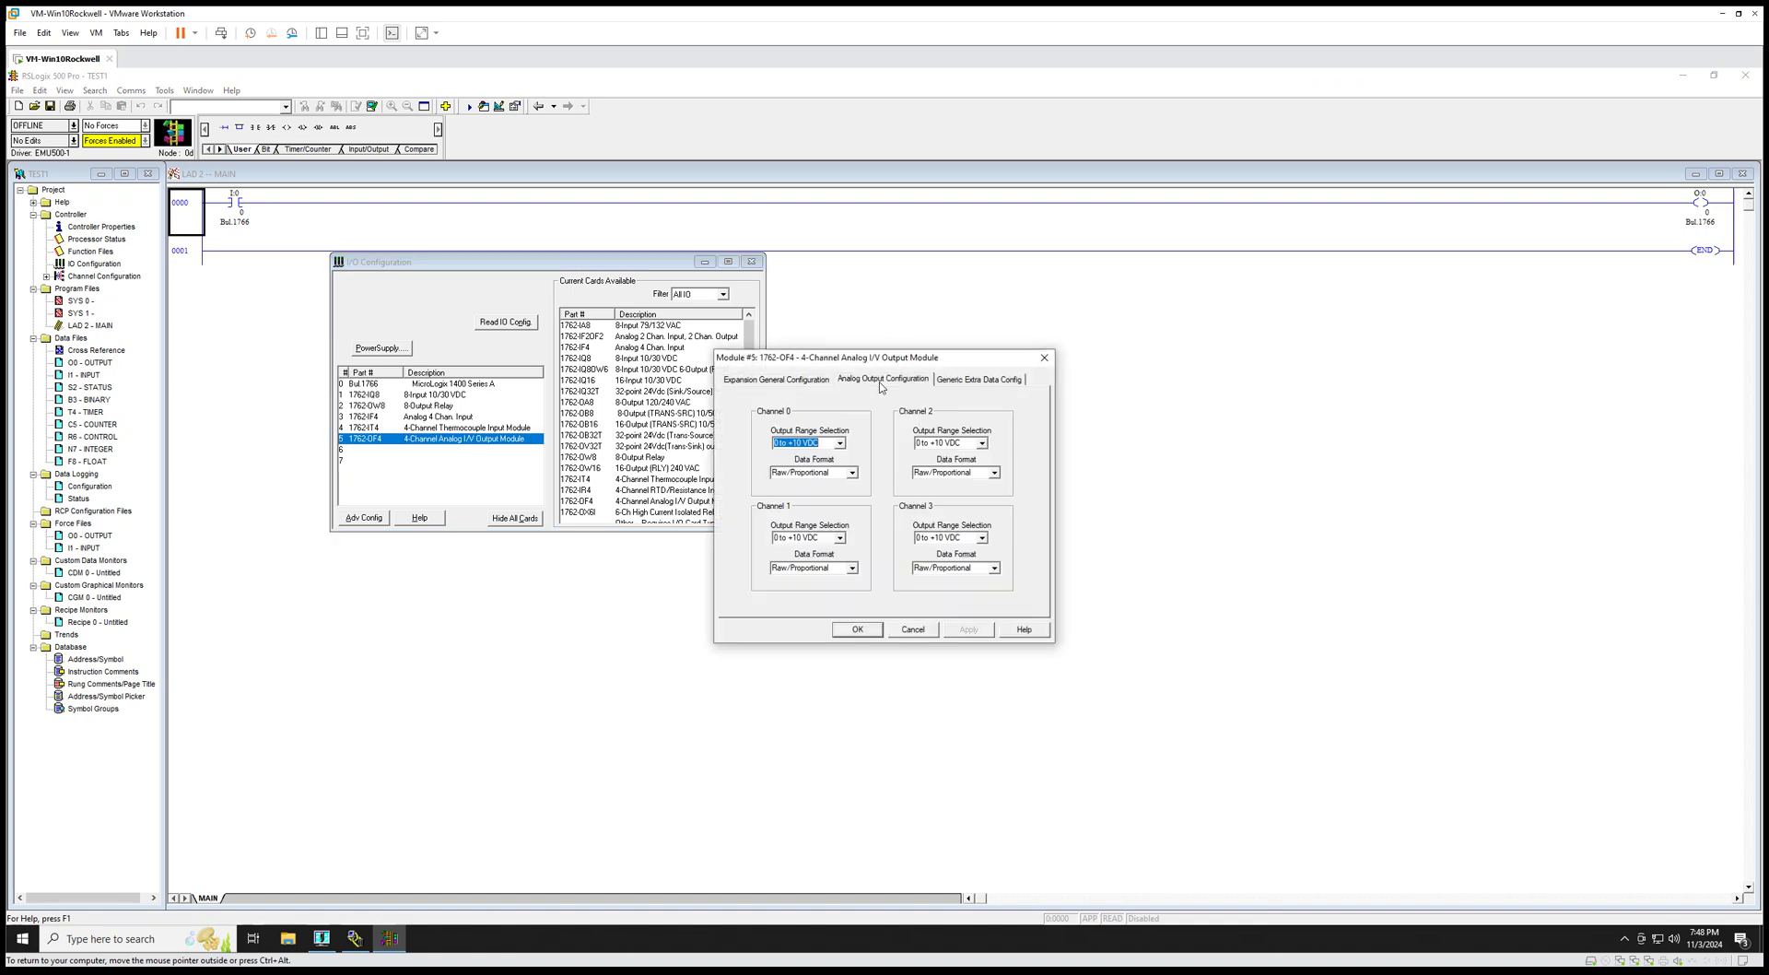
click(839, 444)
click(854, 474)
click(853, 473)
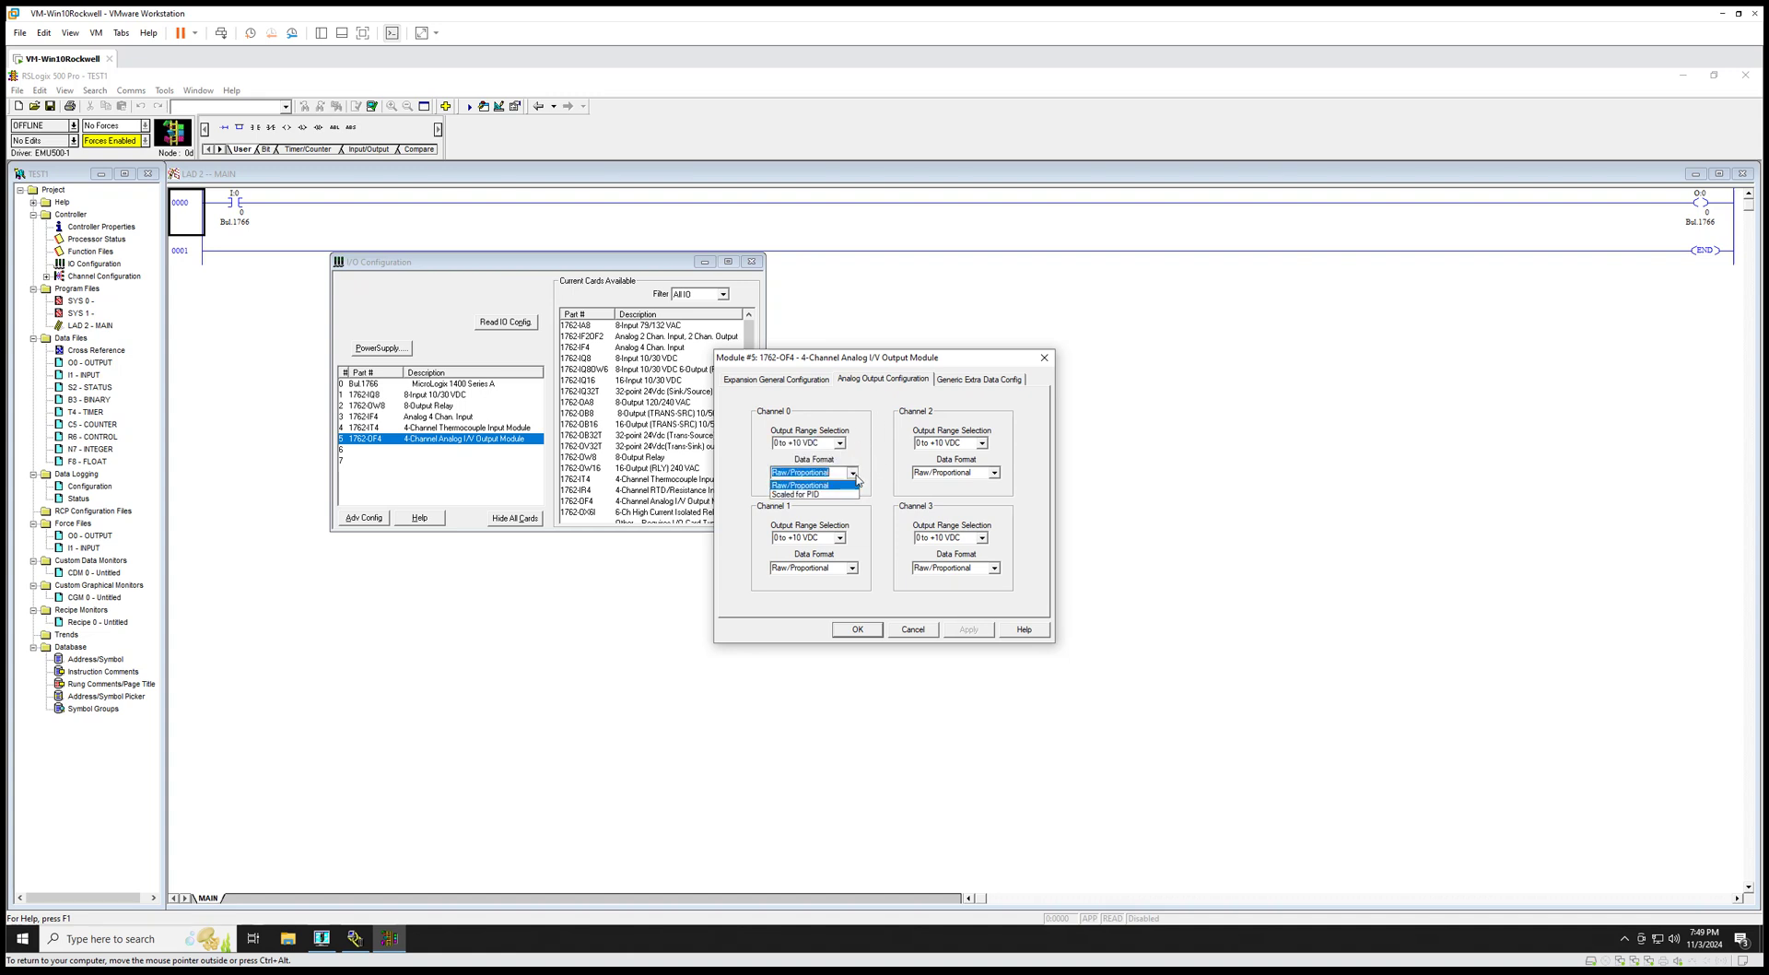
click(872, 424)
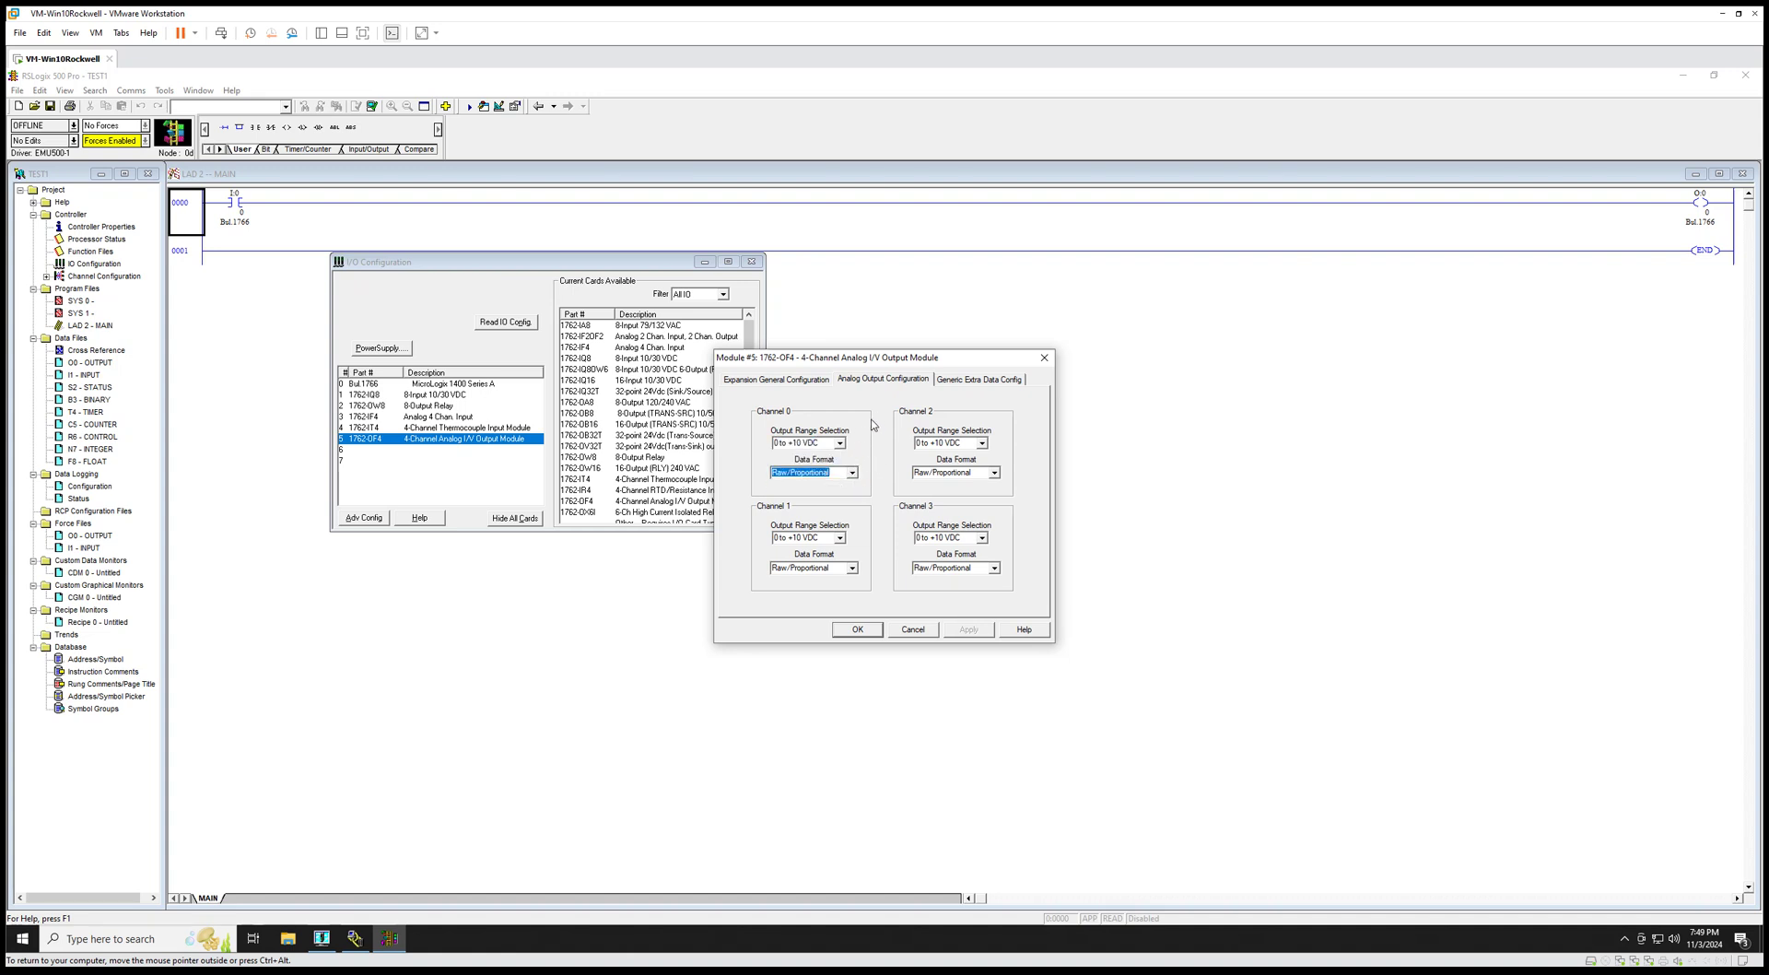
click(914, 630)
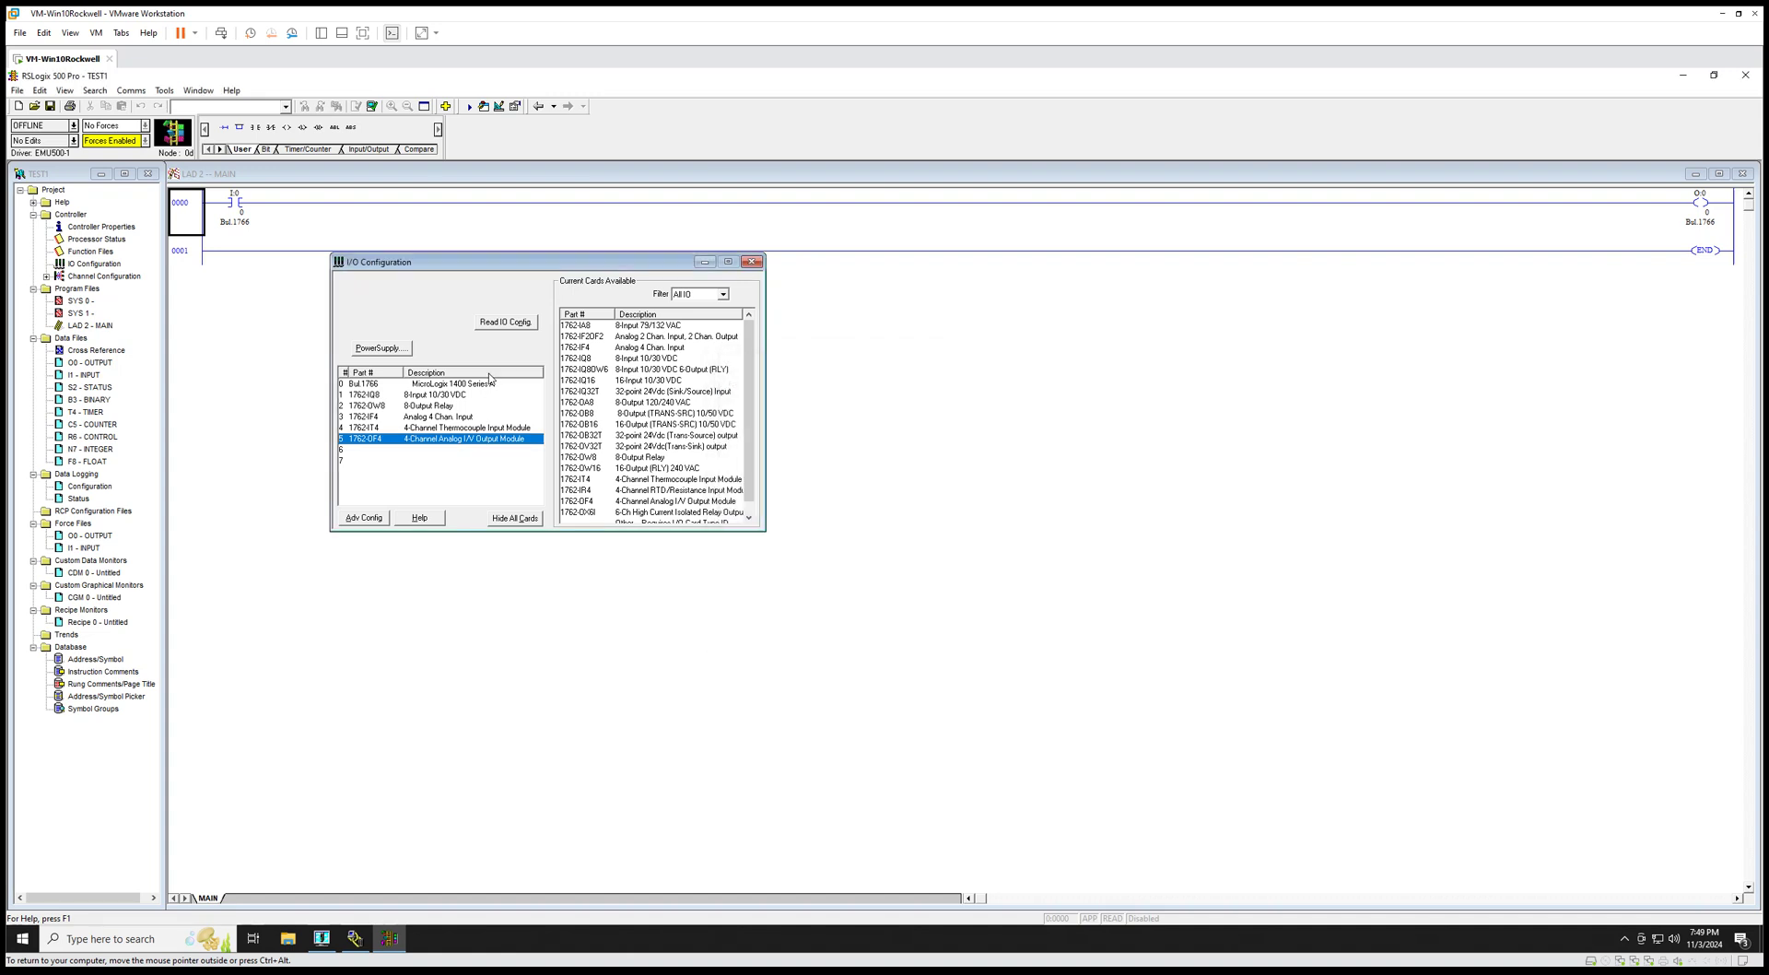
- Close the I/O configuration and open the I1 - INPUT data file
click(752, 262)
double_click(88, 374)
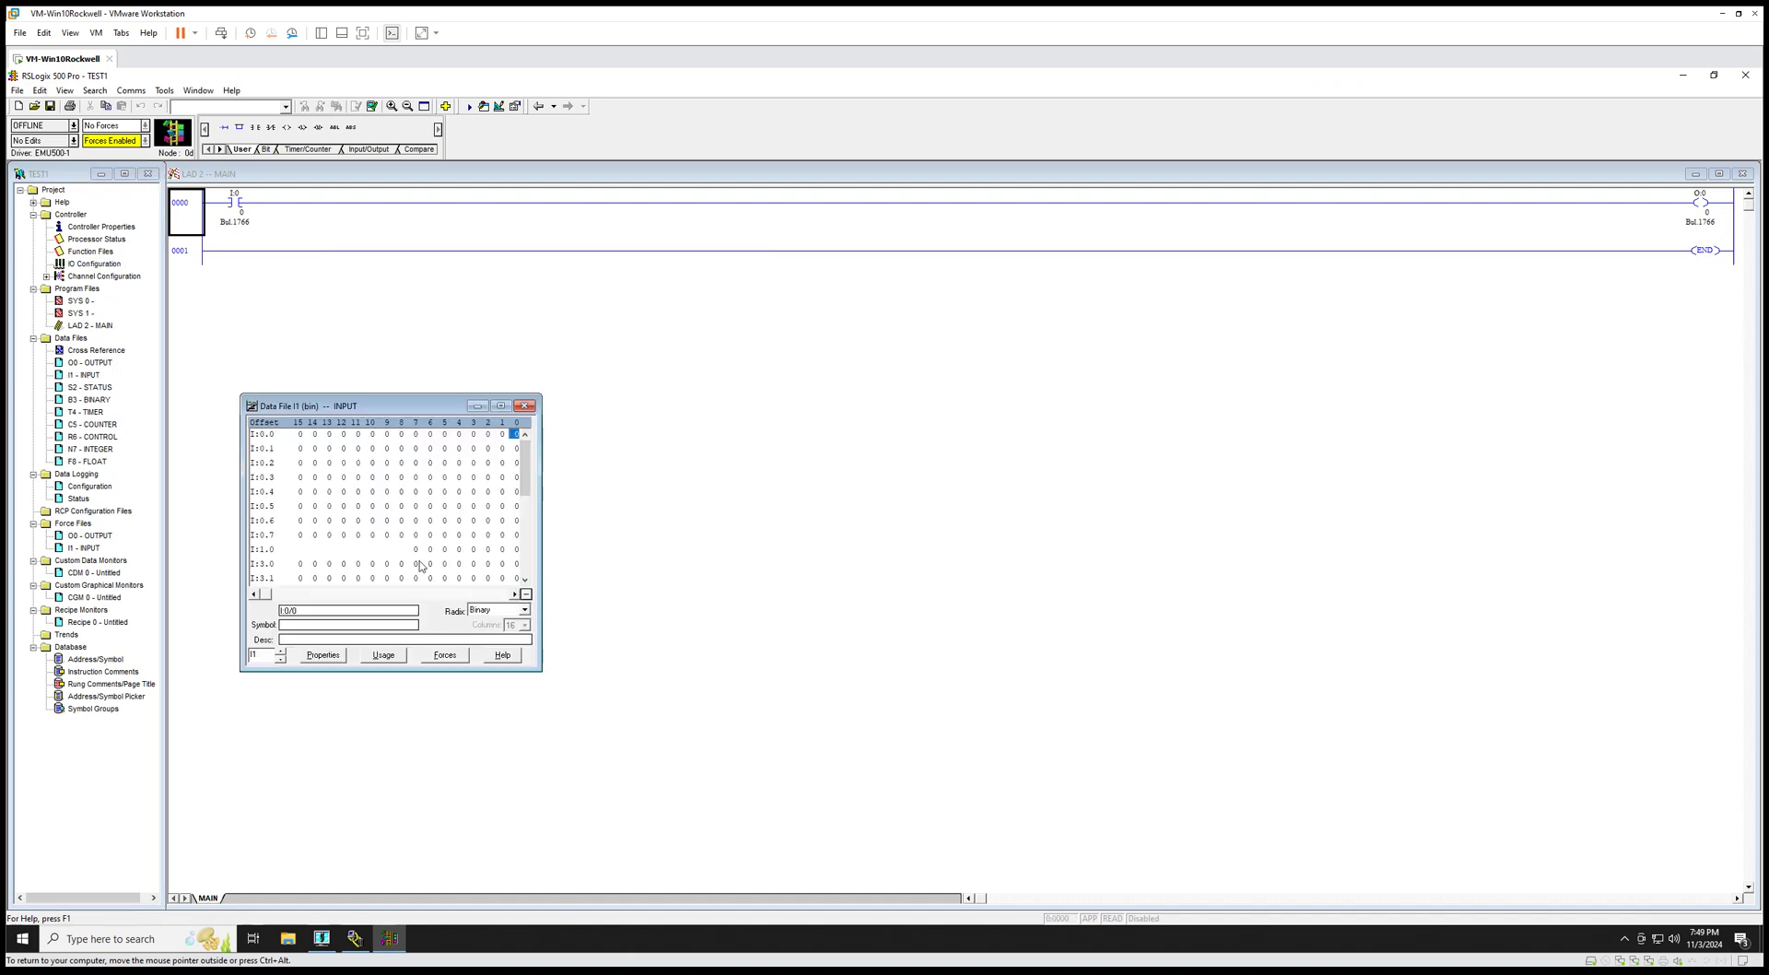
- Enlarge and reposition the INPUT data file window until every input word and its module description fits
drag(540, 670, 1371, 821)
drag(853, 403, 825, 245)
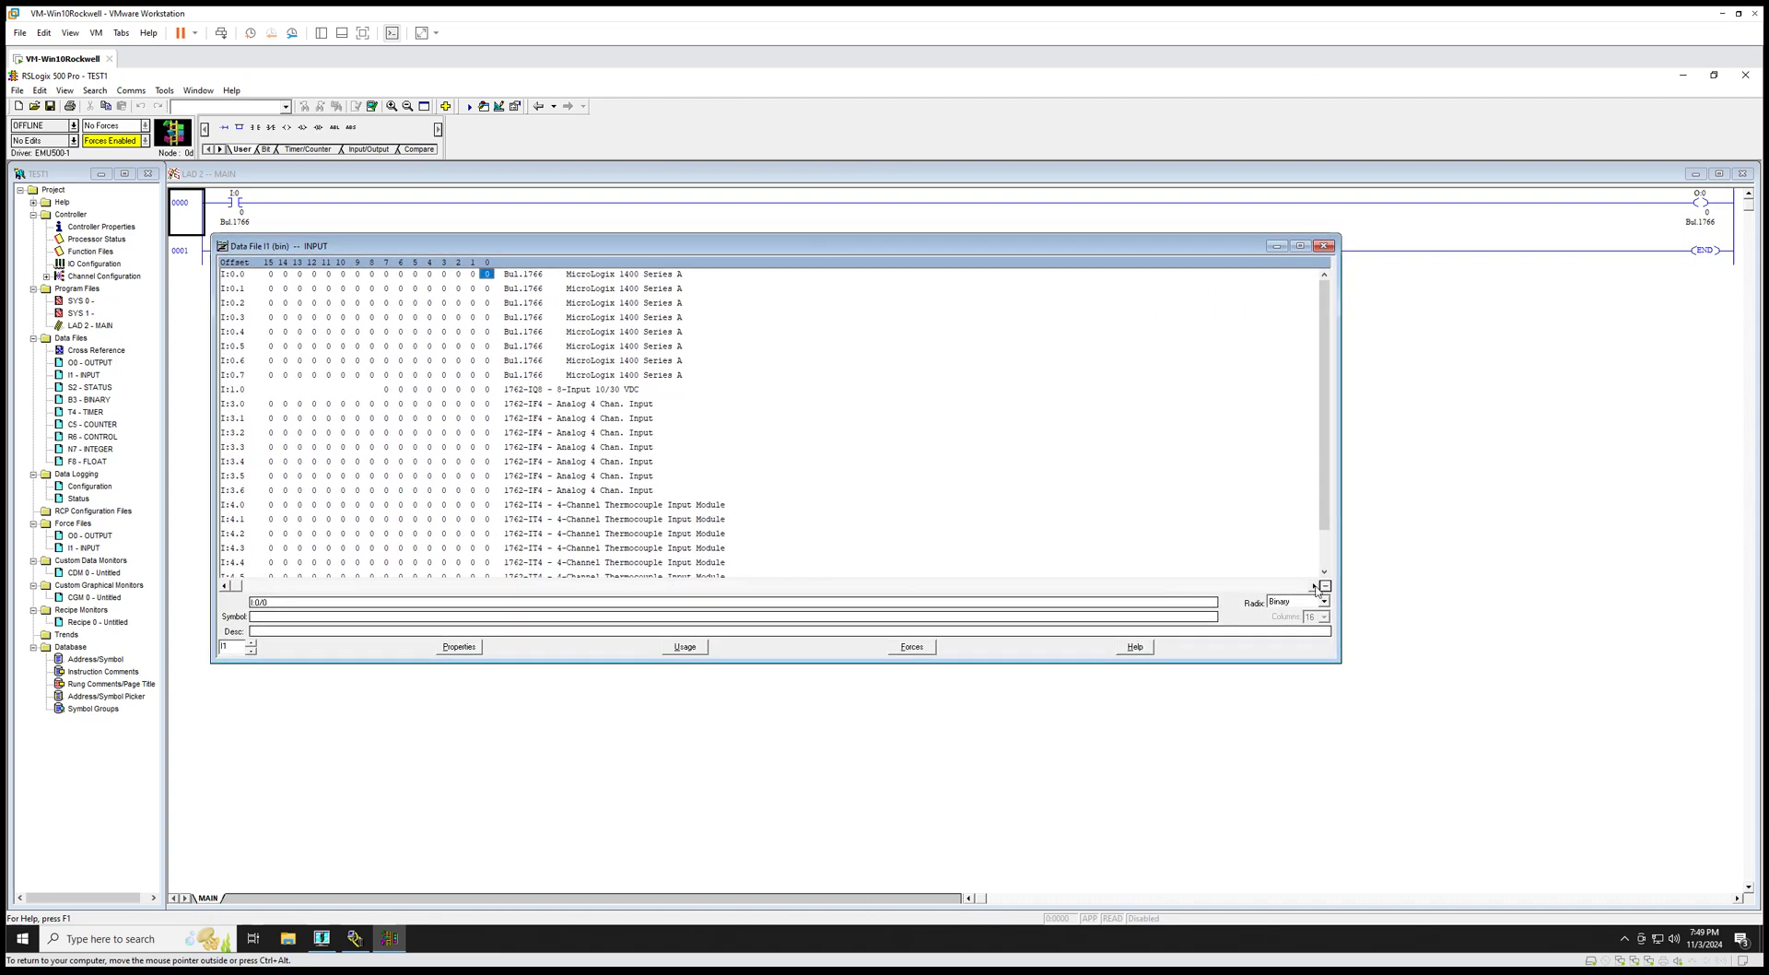
drag(1339, 661, 1617, 816)
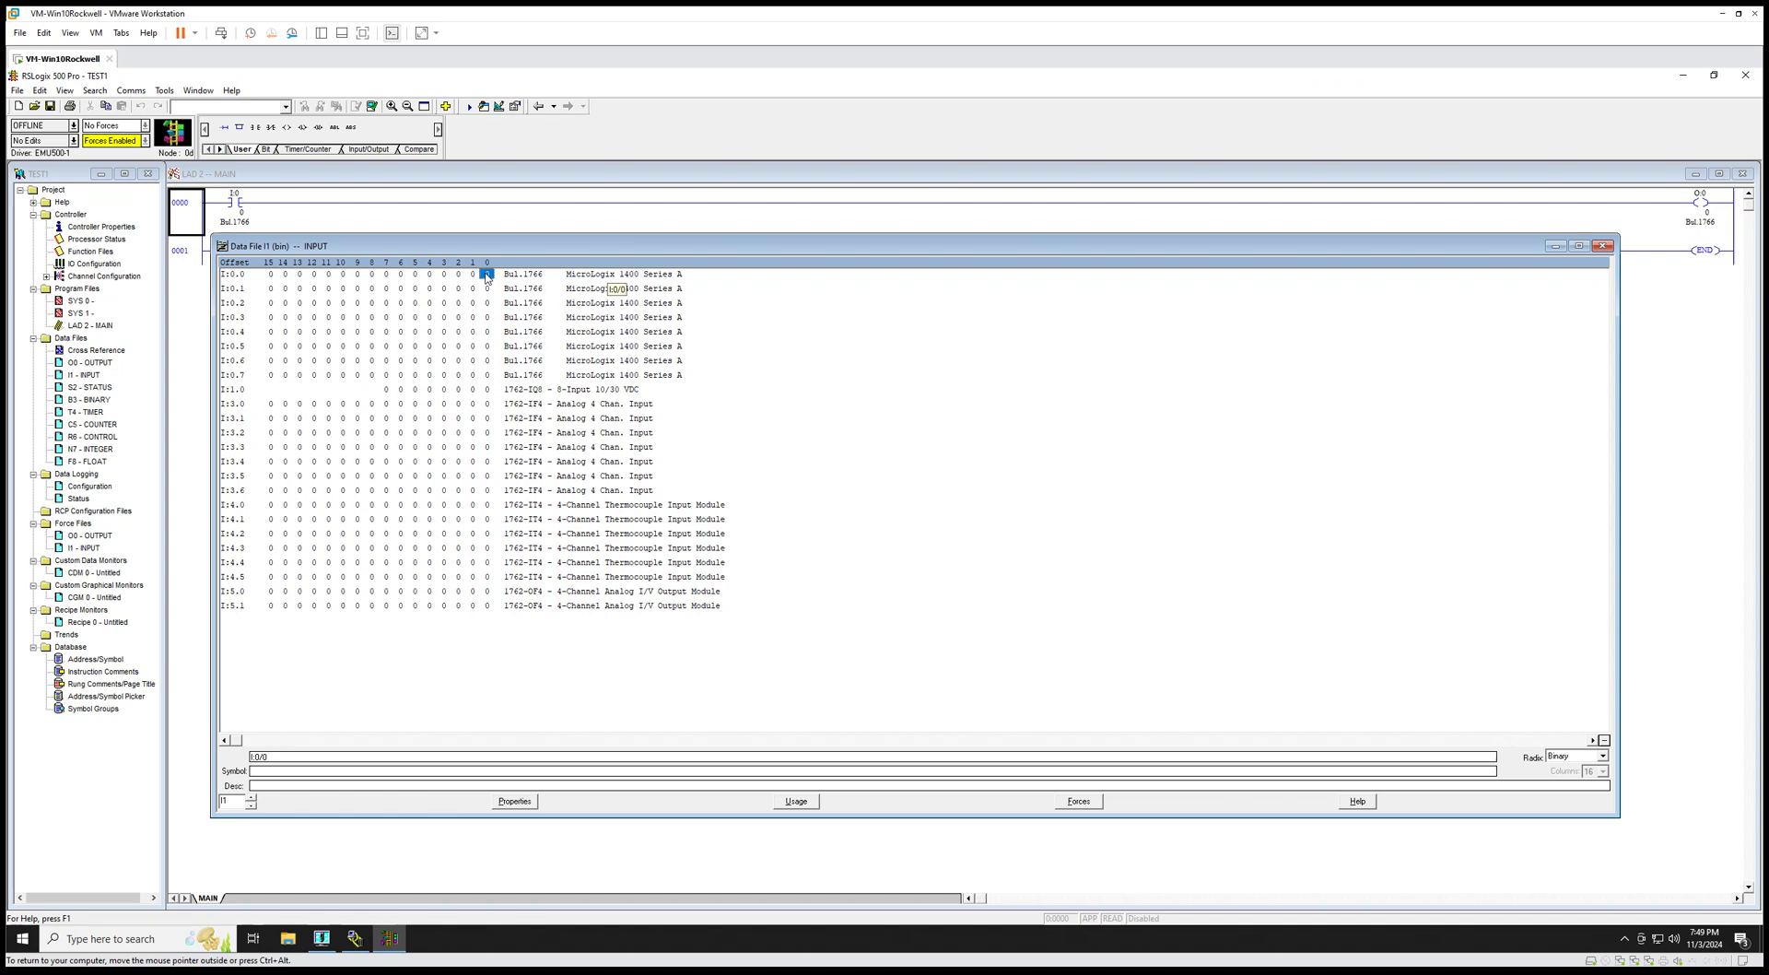
- Examine the input addresses of the base controller and the expansion modules, from I:0.7 and I:1.0 through I:3.0–I:3.6, I:4.0, I:5.0 and I:5.1
click(600, 376)
click(490, 390)
click(236, 404)
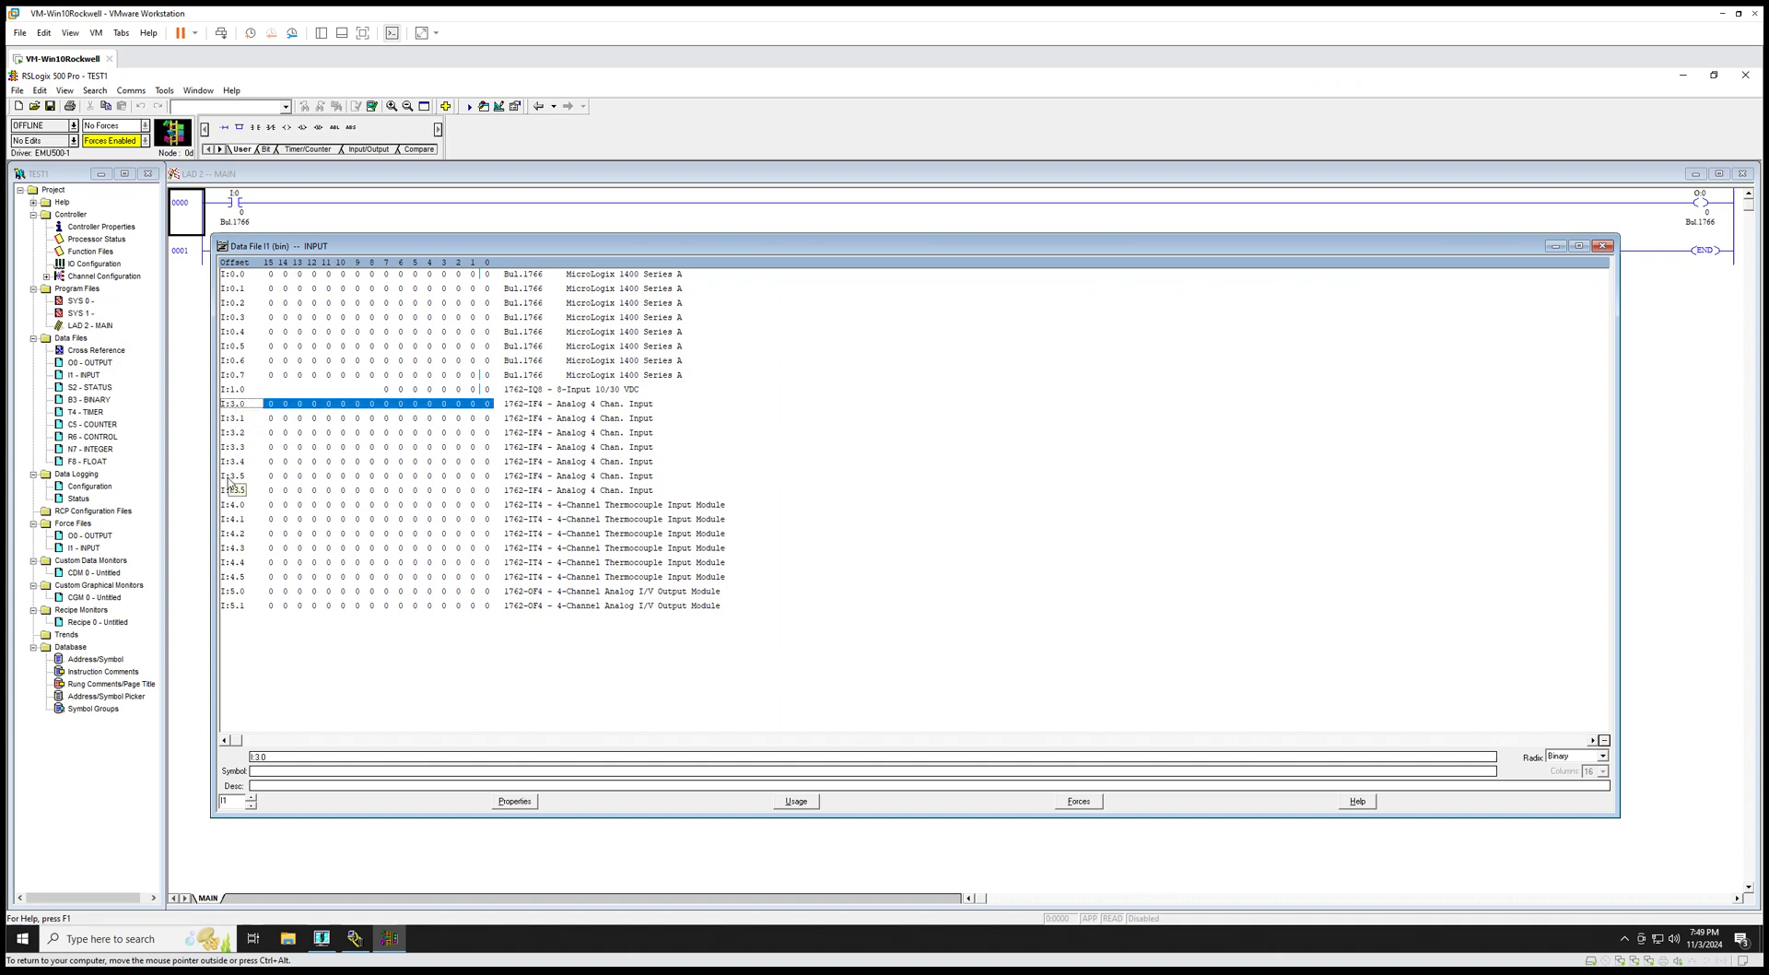
click(238, 492)
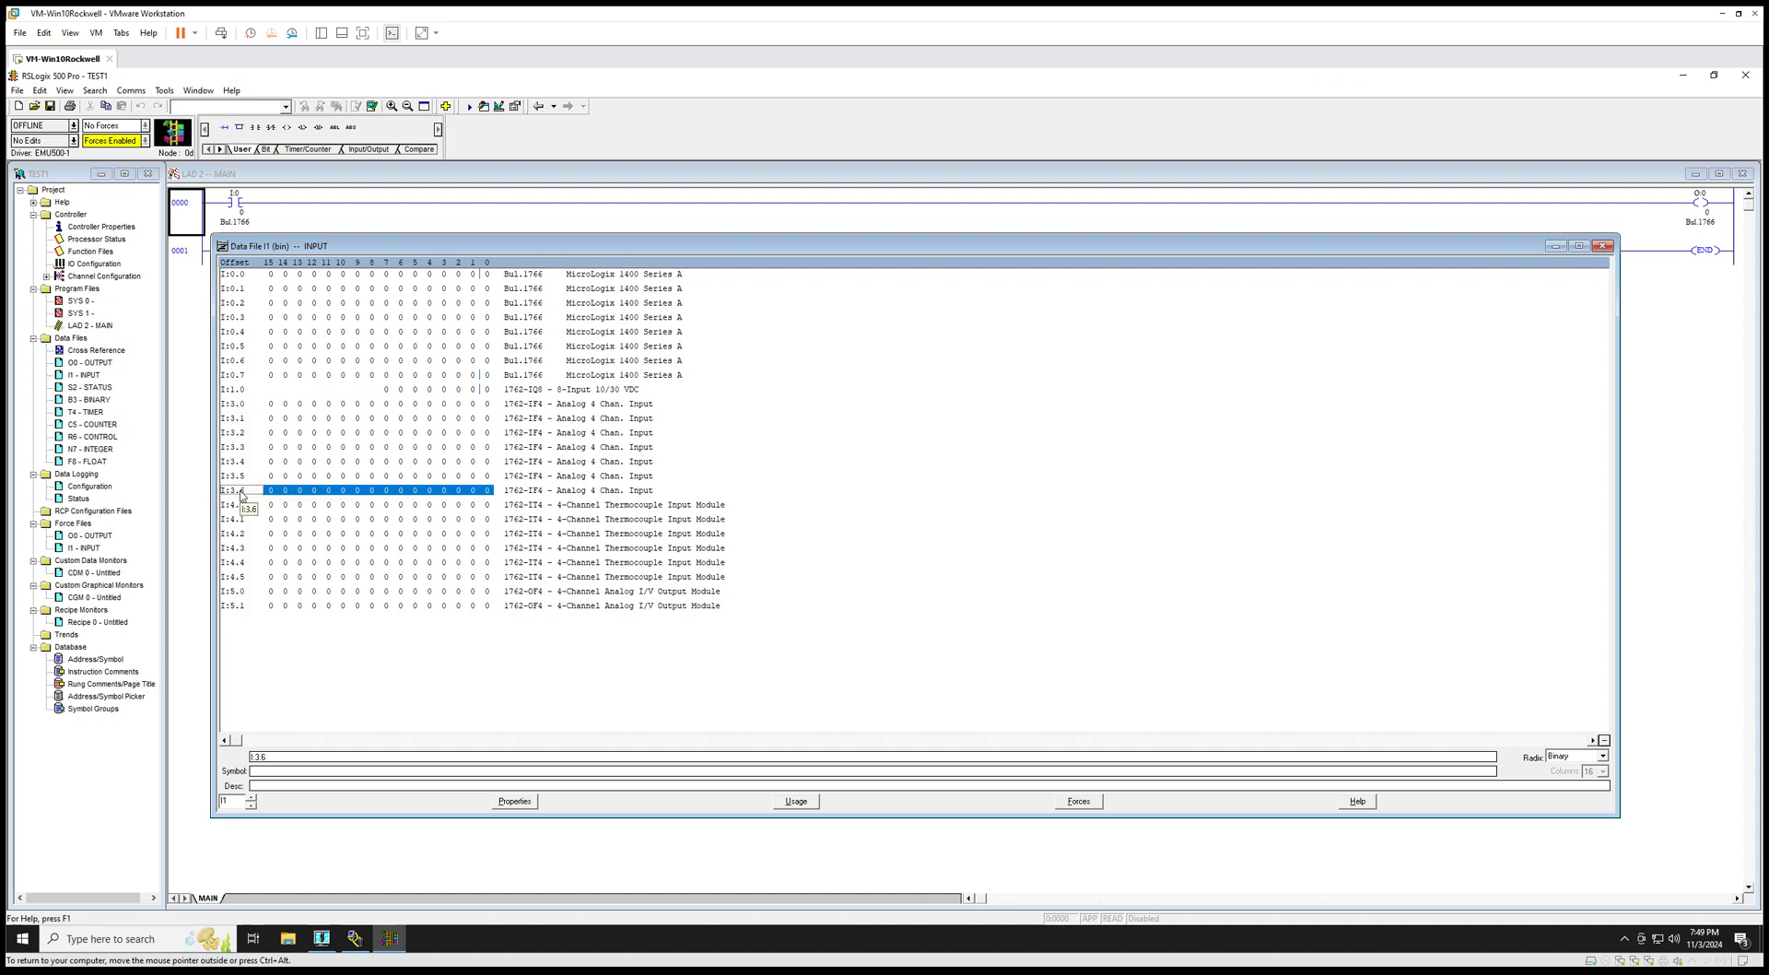
click(235, 406)
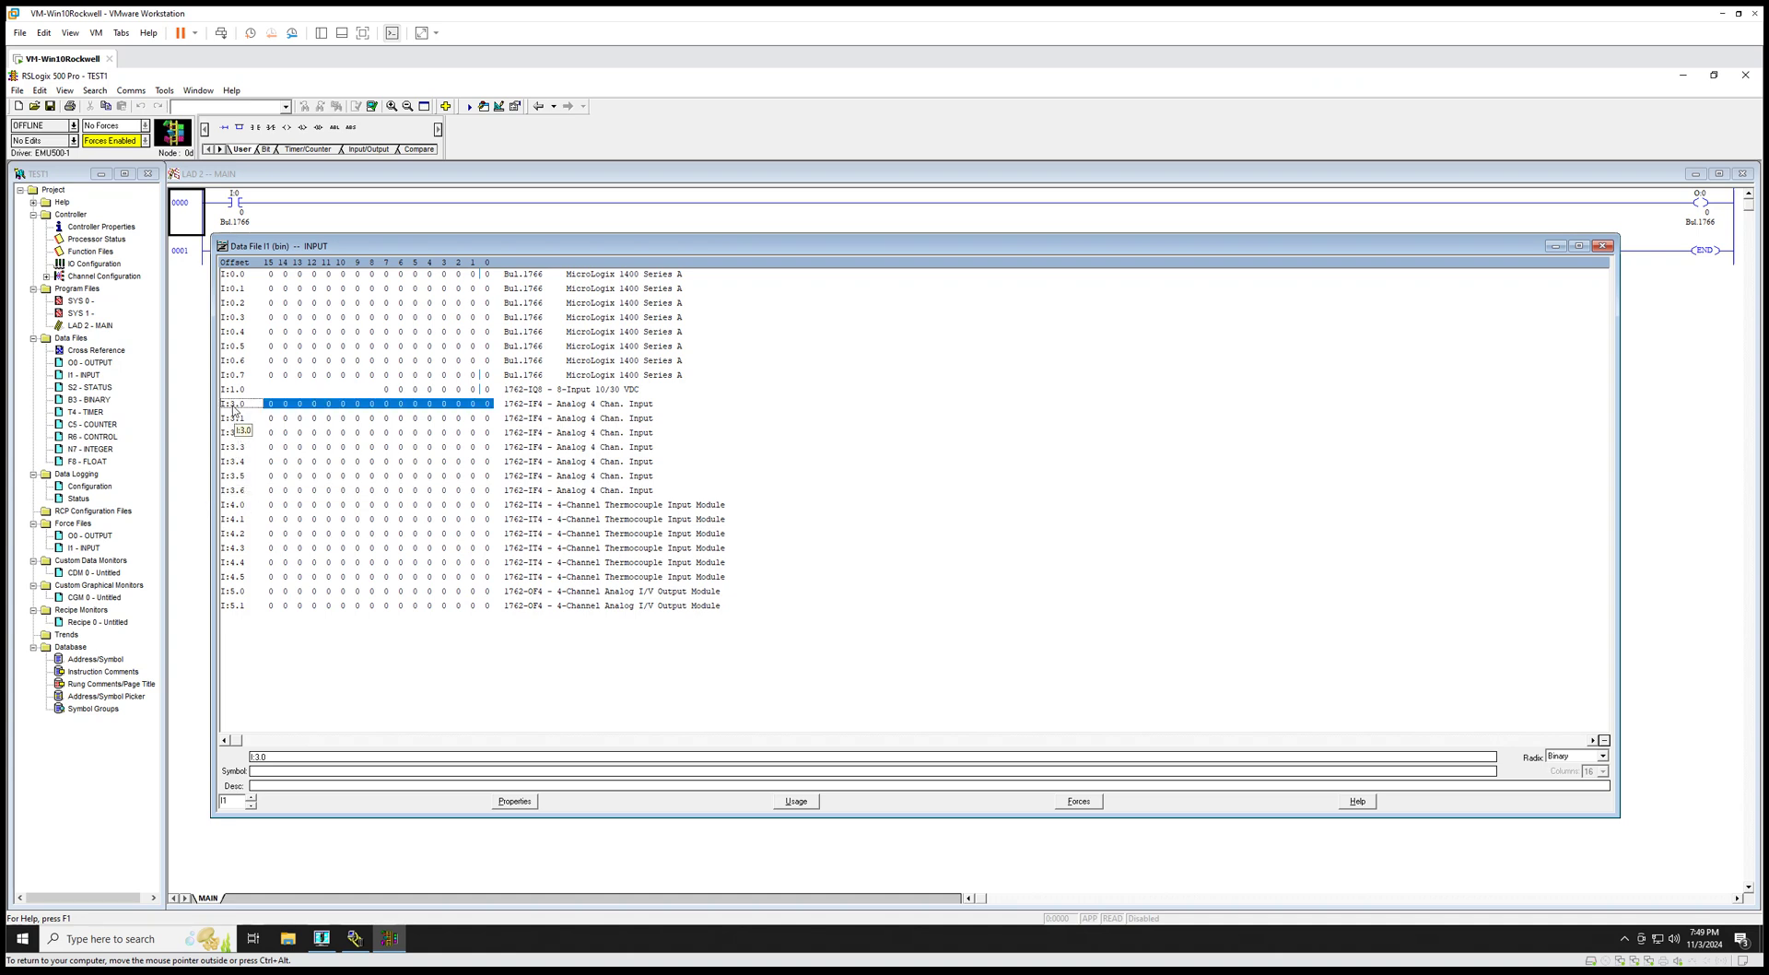
click(236, 493)
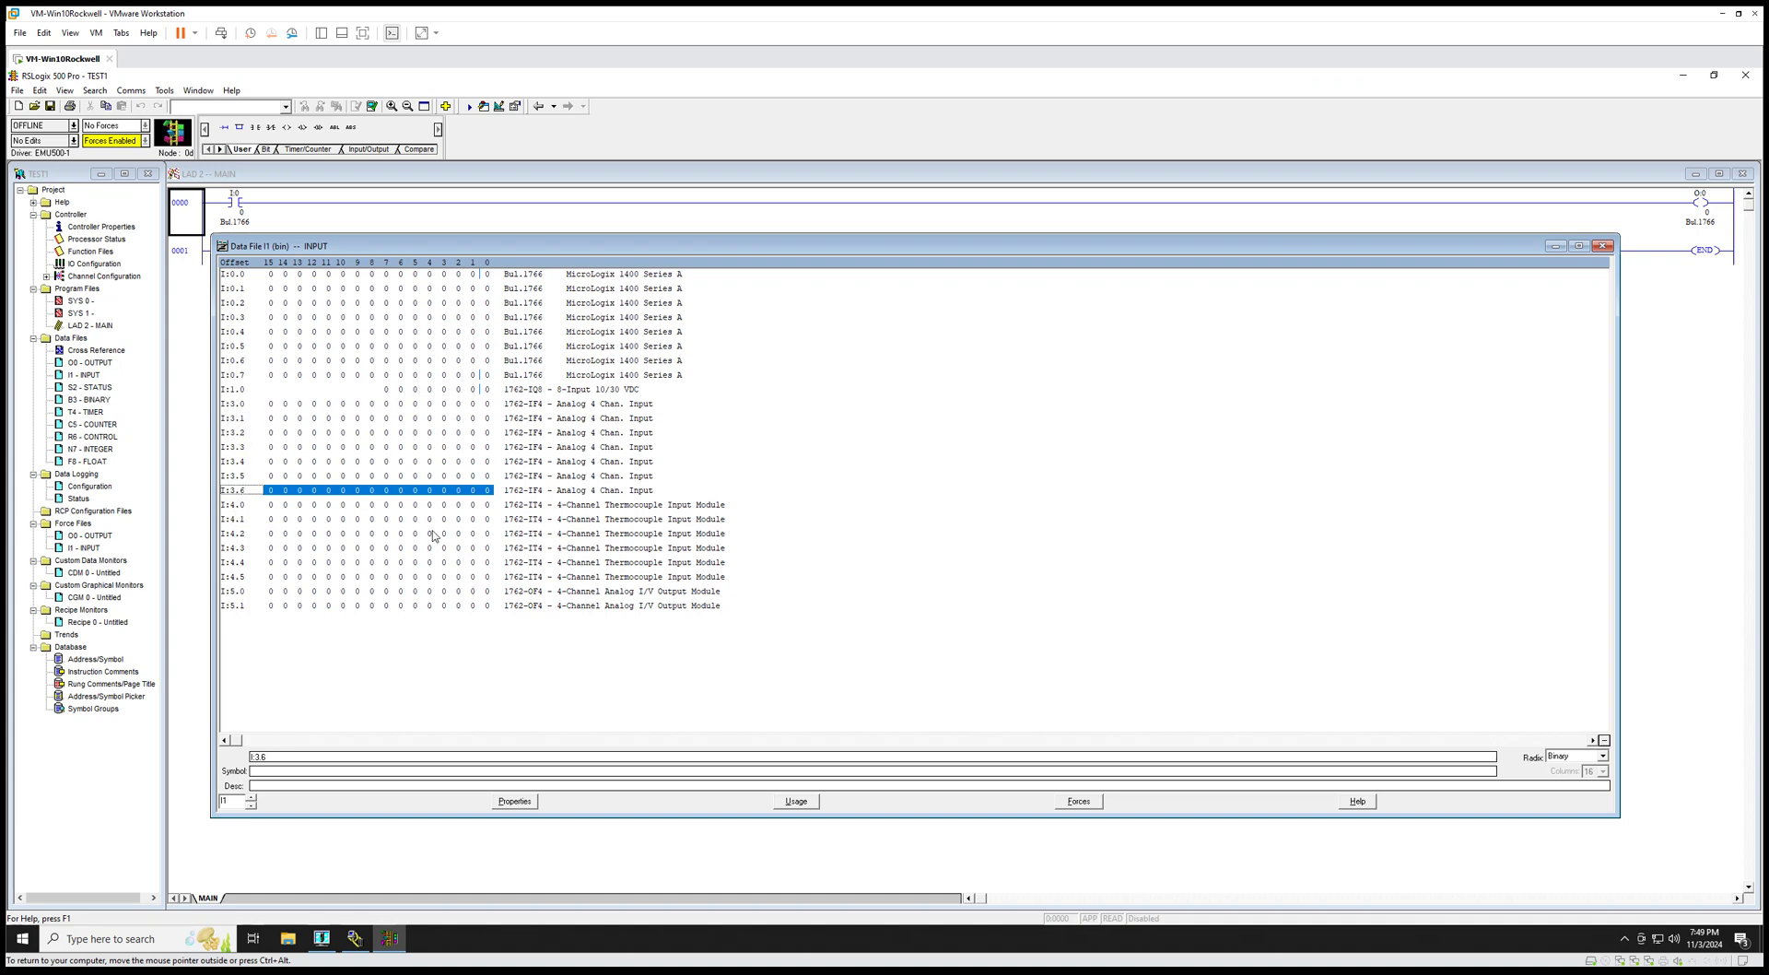
click(233, 503)
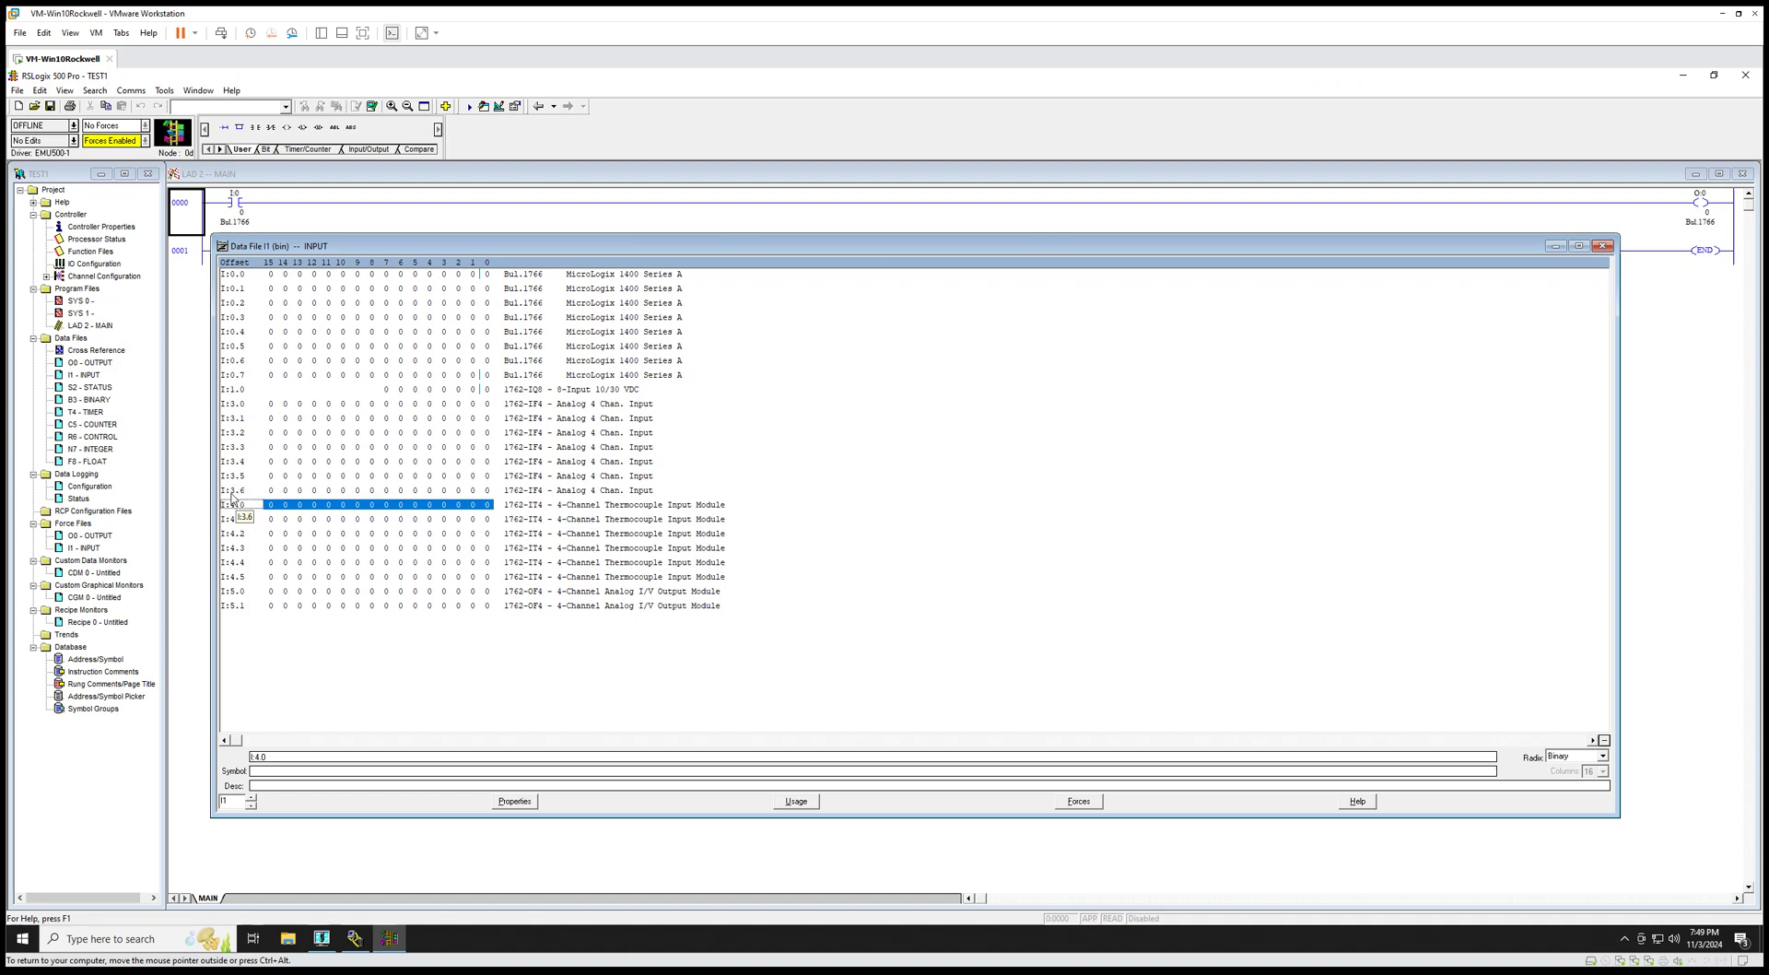
click(238, 593)
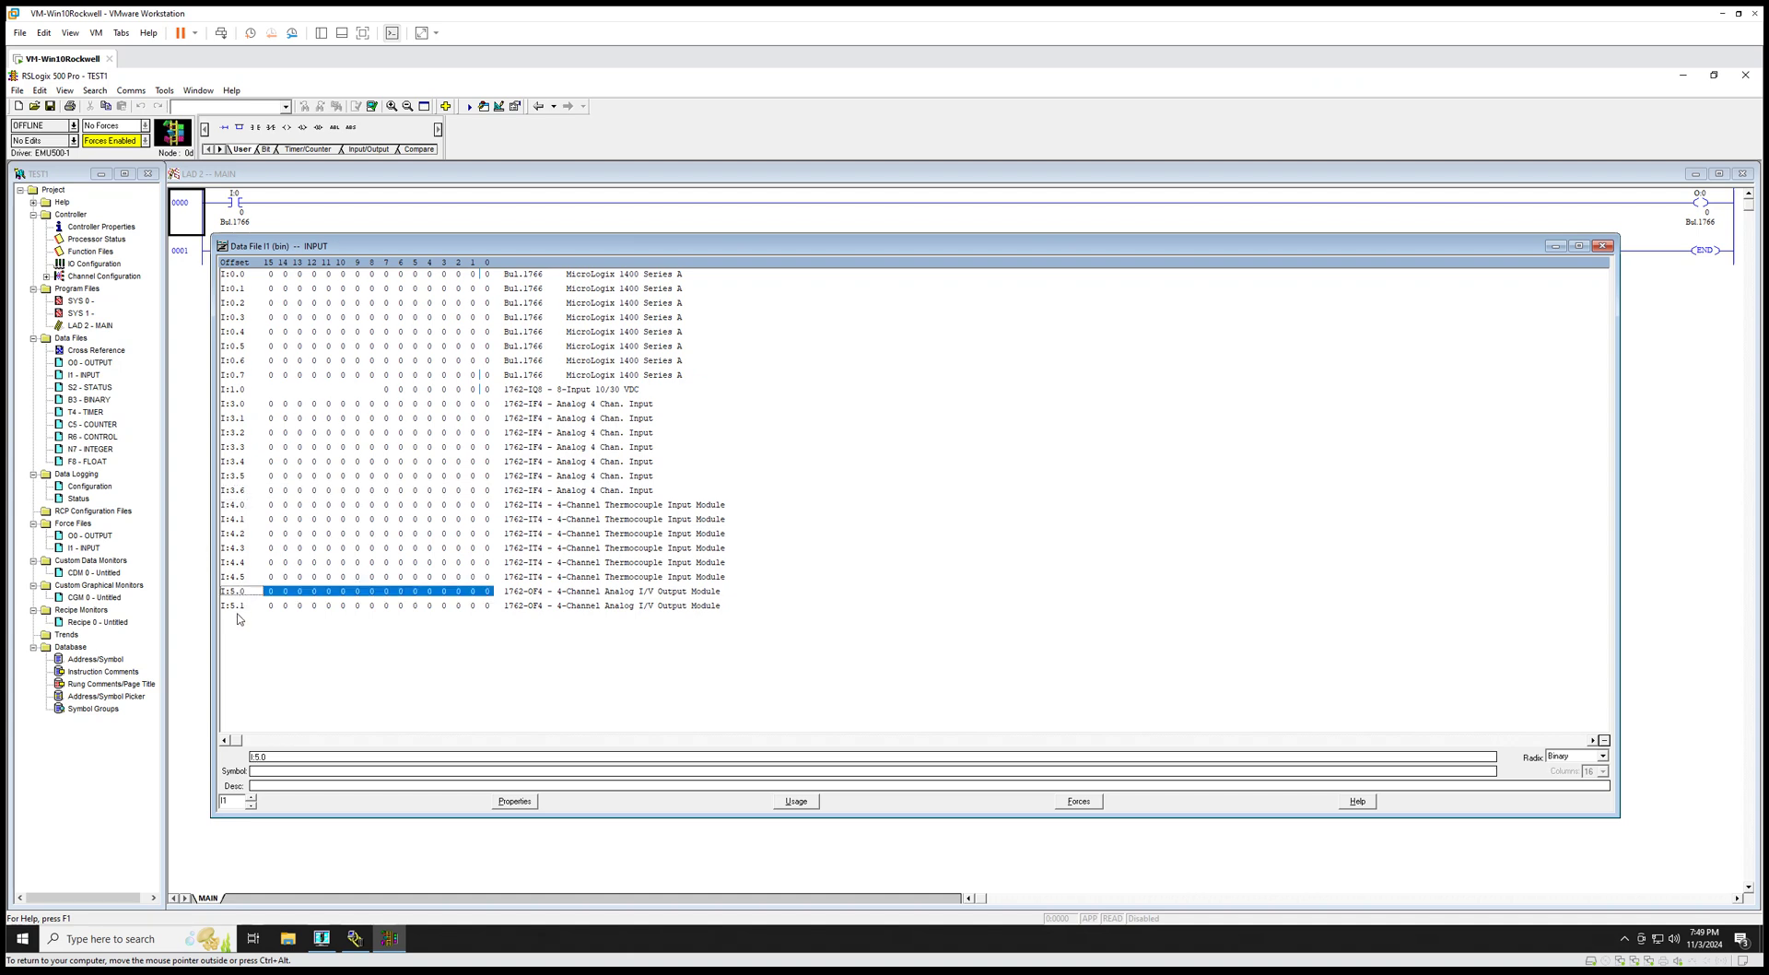
click(240, 608)
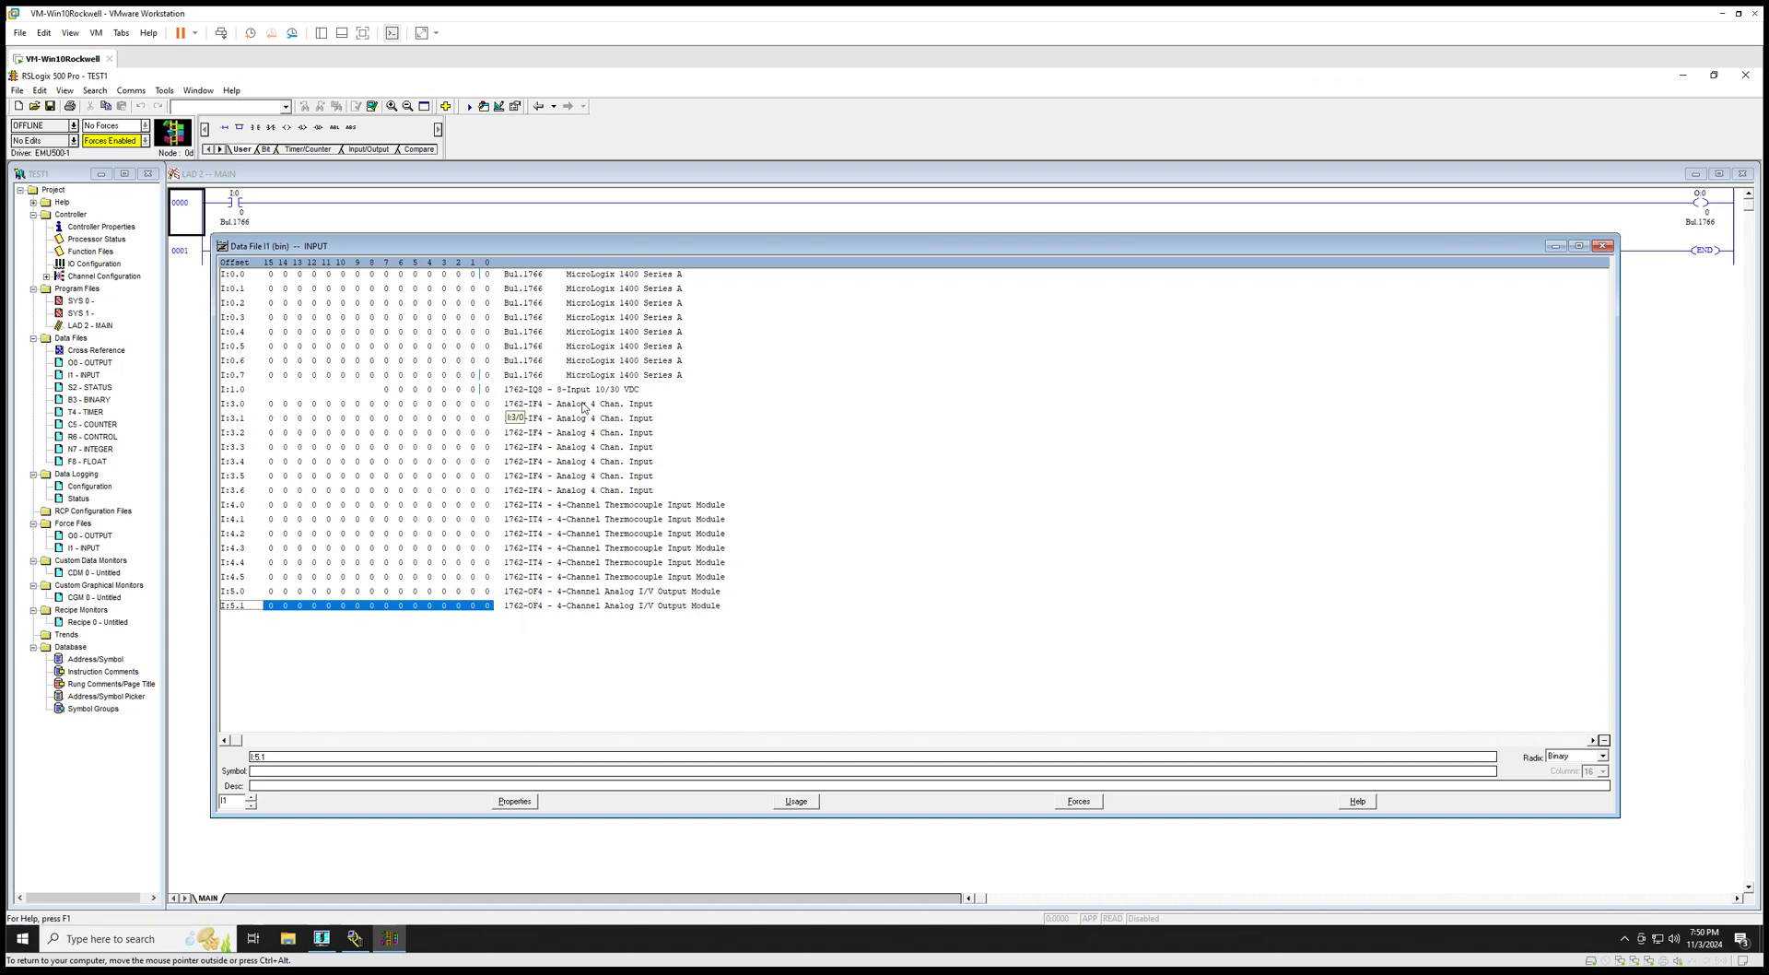
- Examine the 1762-IF4 analog module's channel words between I:3.0 and I:3.3 in the input data file
click(244, 406)
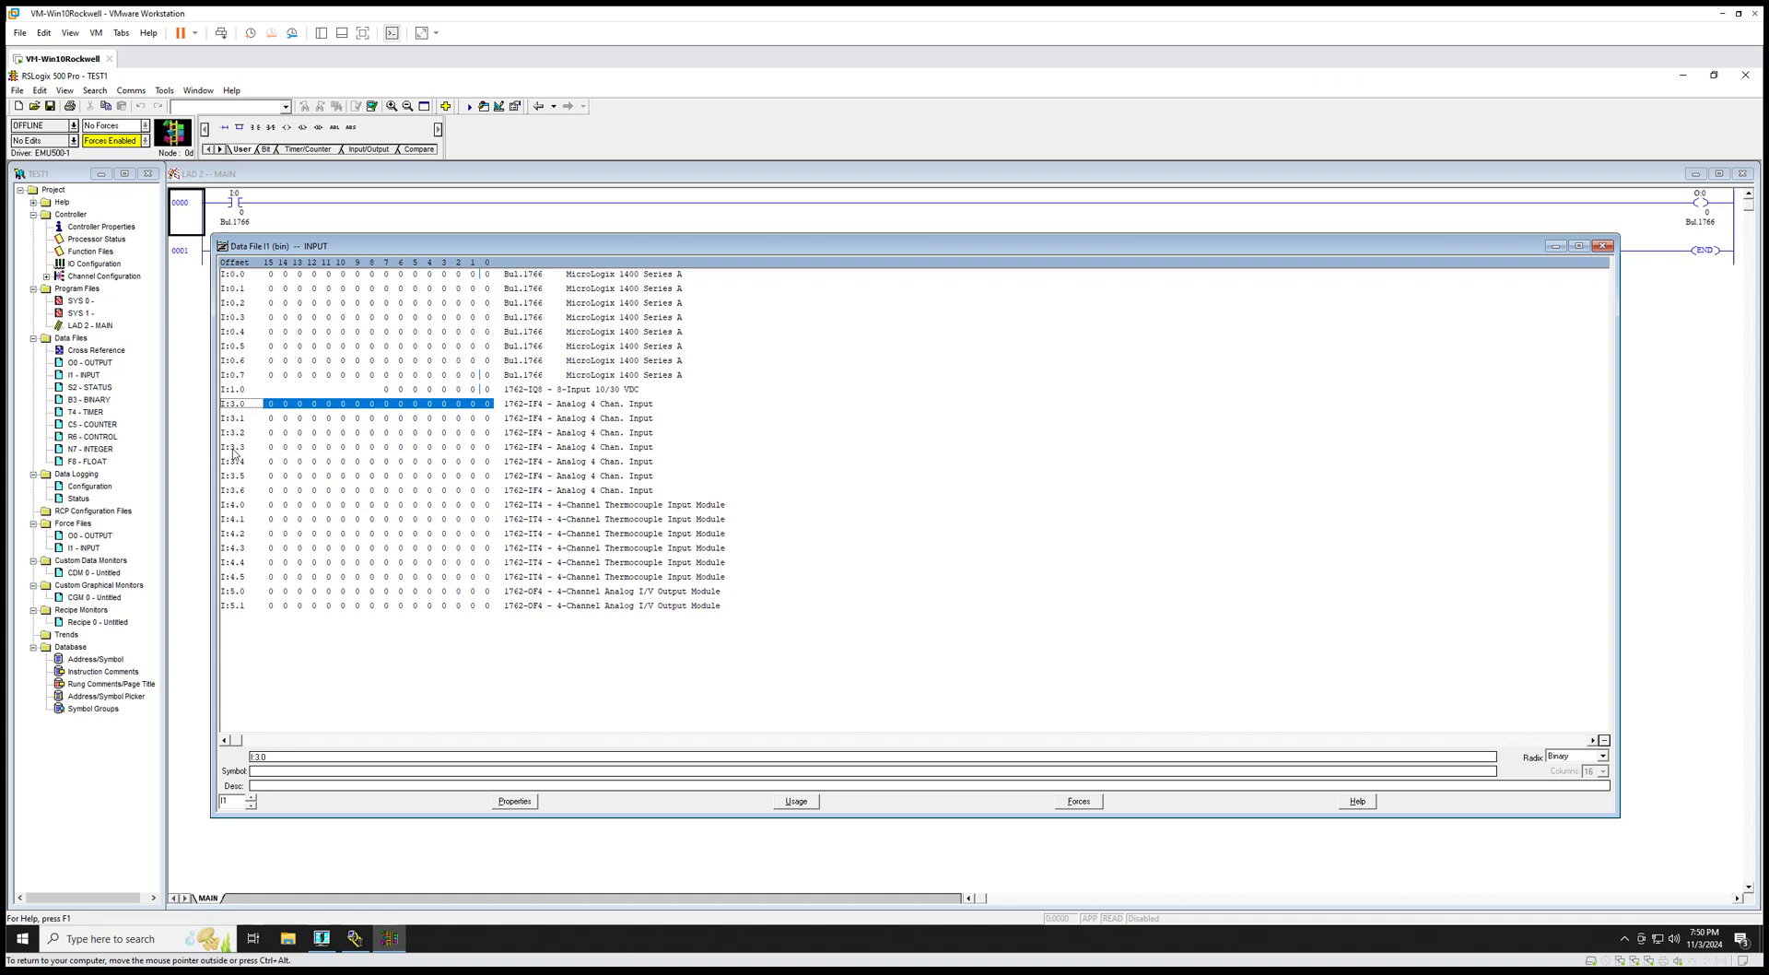
click(234, 448)
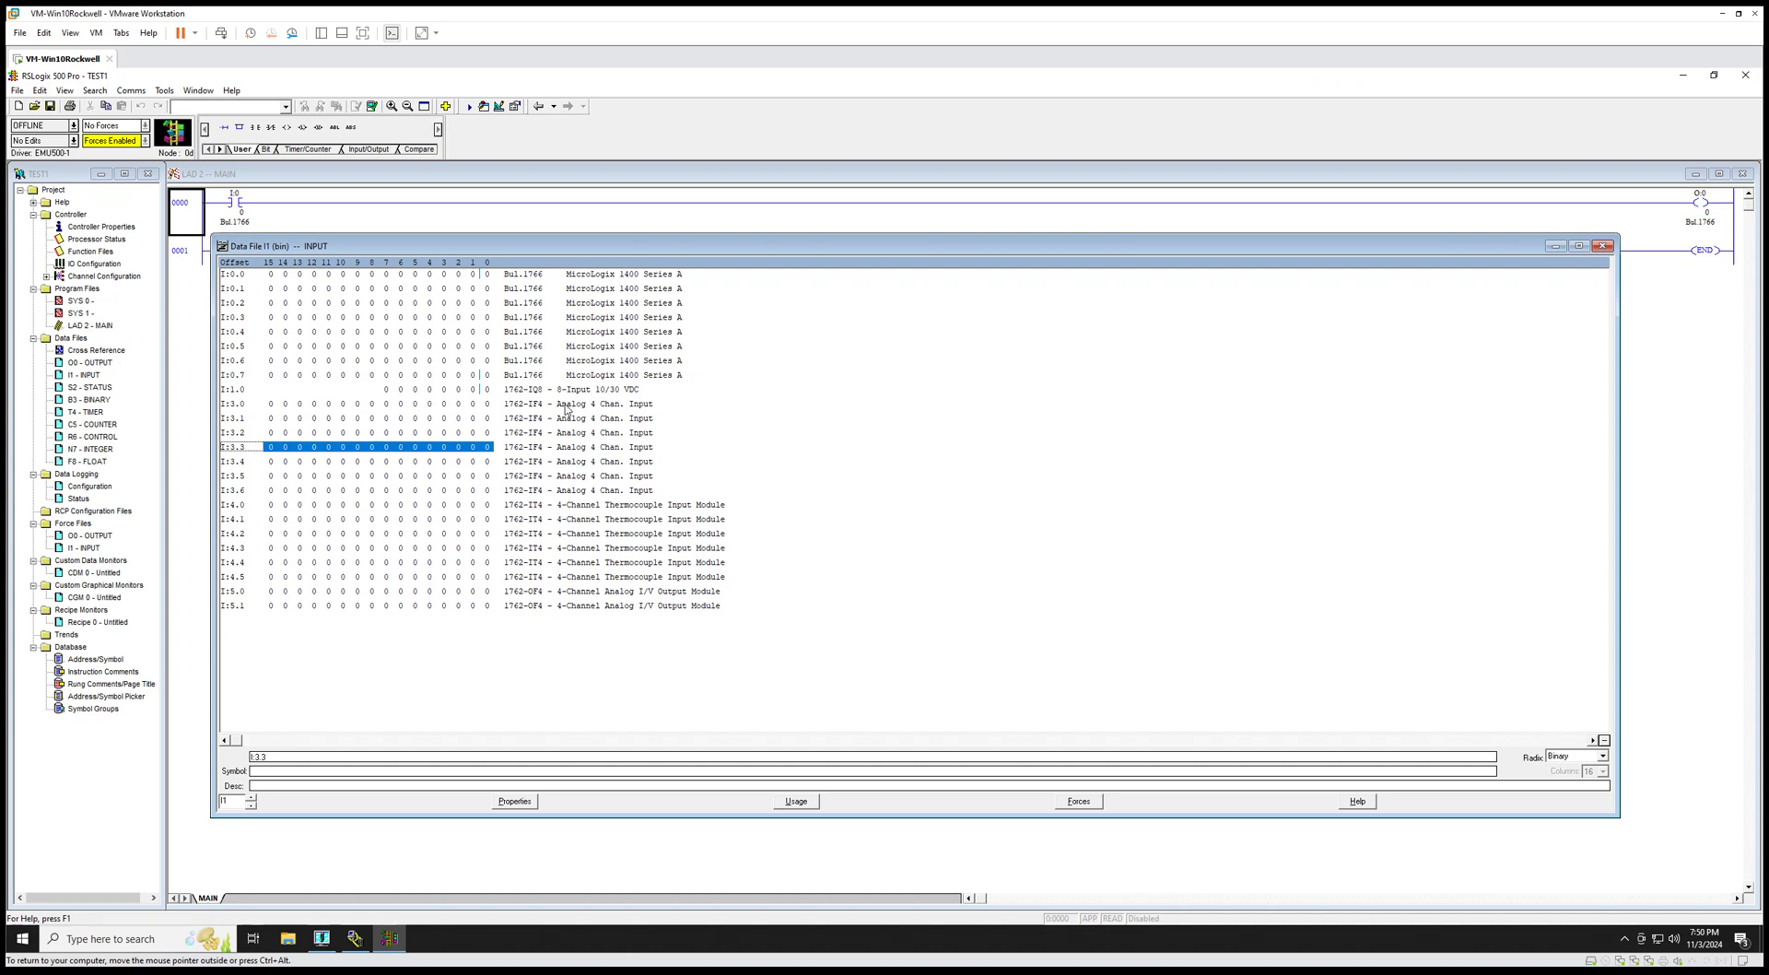
click(452, 418)
click(234, 418)
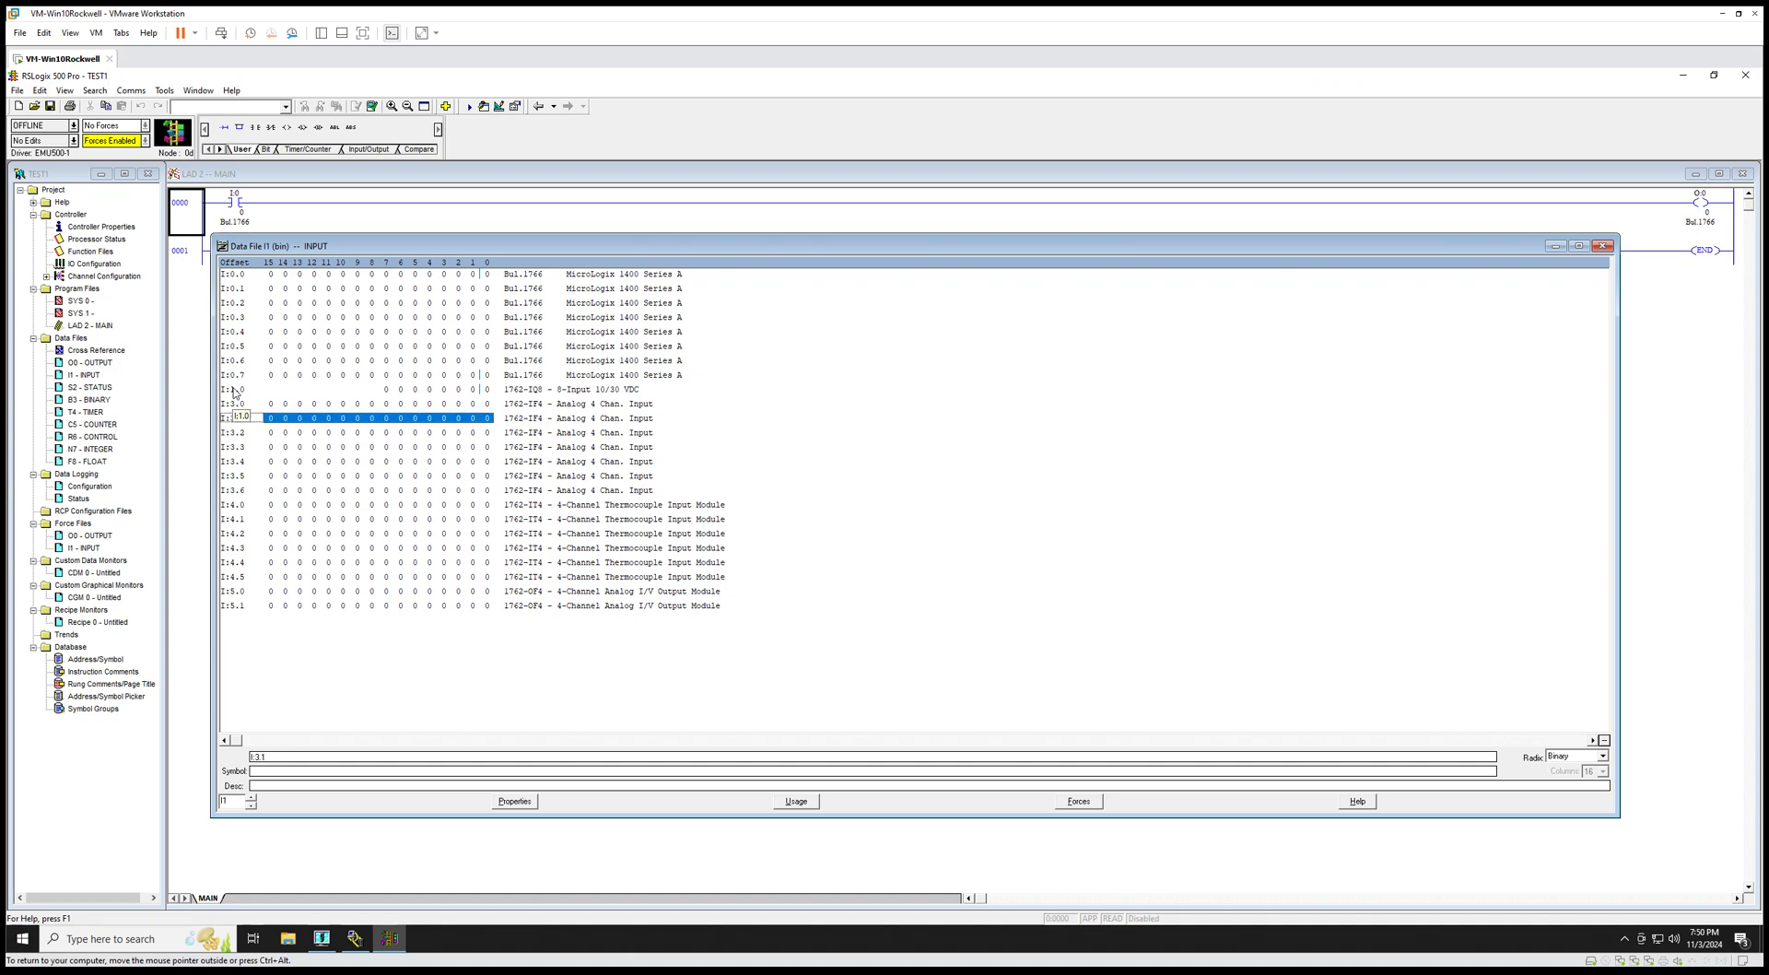
click(234, 405)
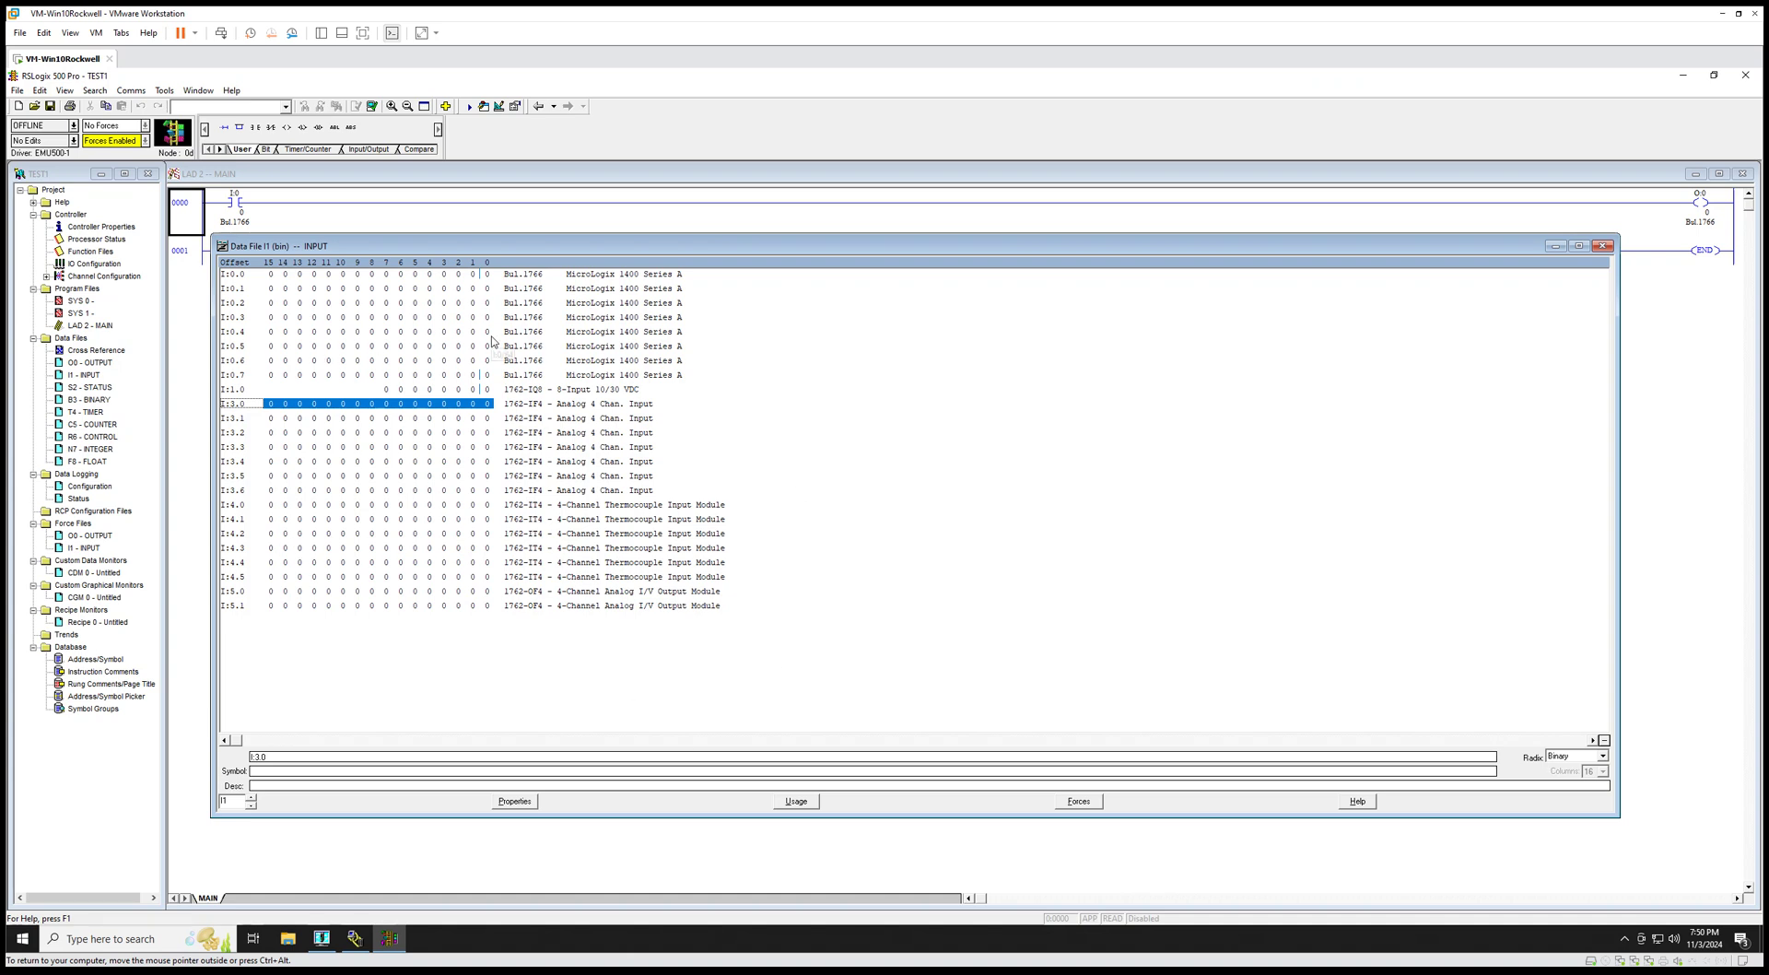
- Switch the data file window from the input file to O0 - OUTPUT
click(251, 798)
click(249, 806)
click(250, 805)
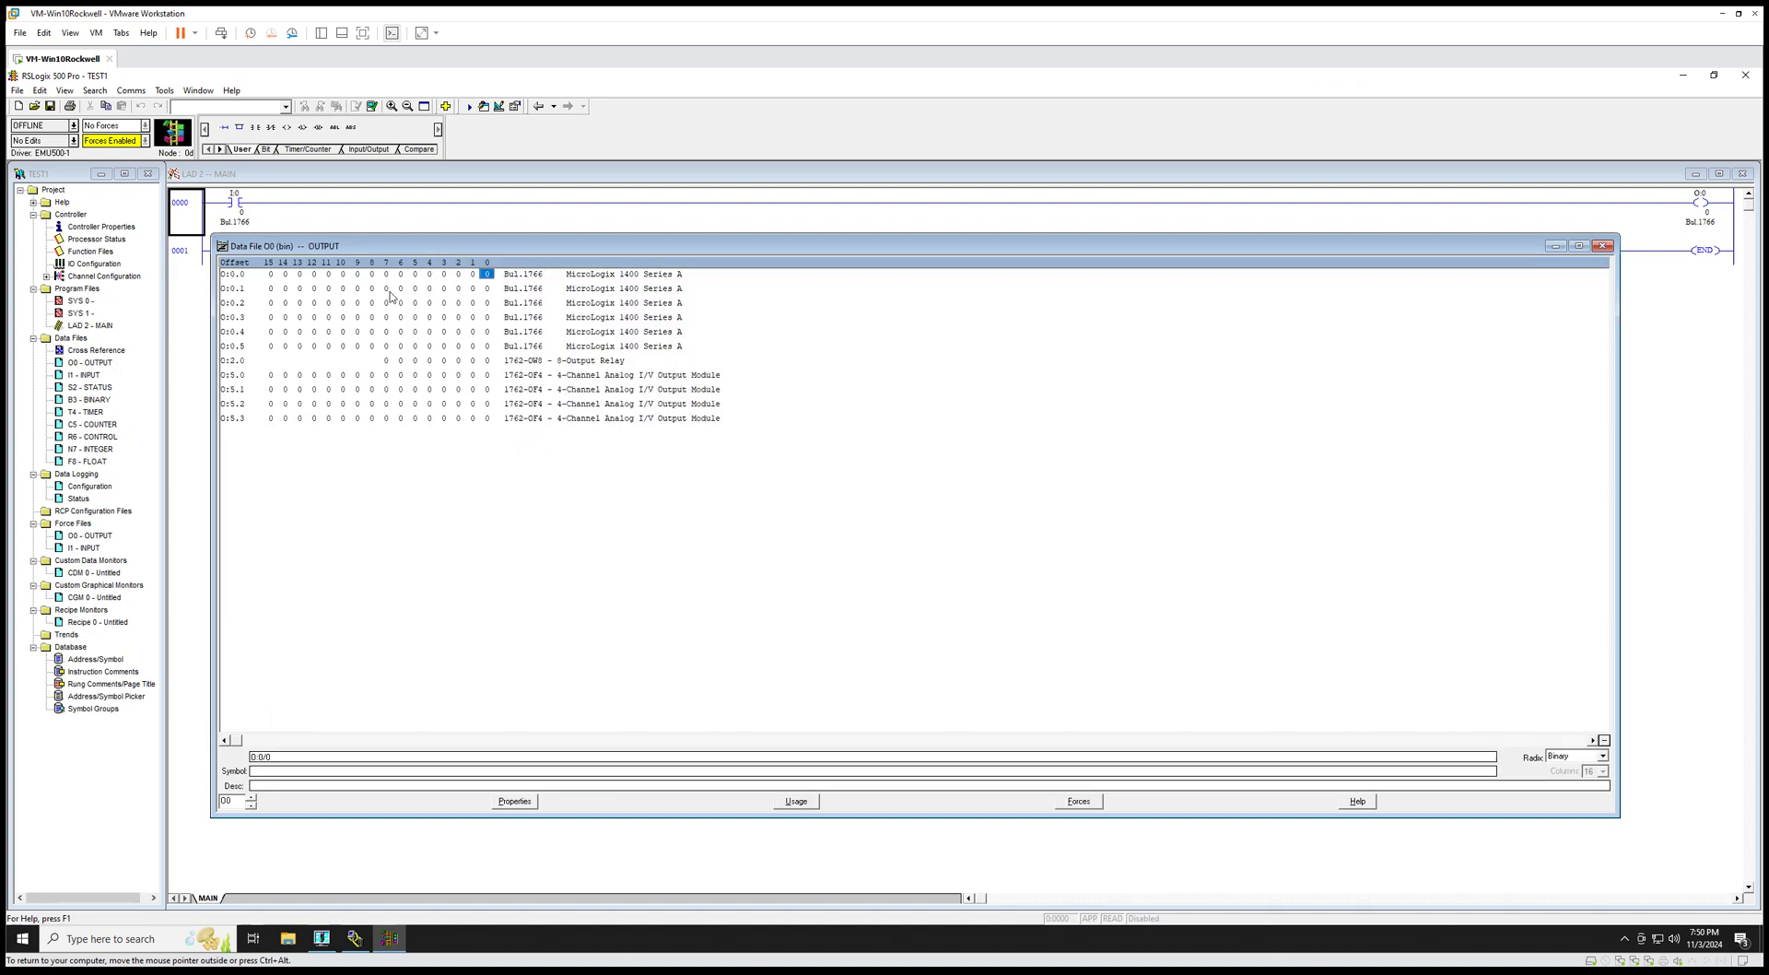
- Examine the output addresses of the base controller, the 1762-OW8 relay module at O:2.0 and the 1762-OF4 analog module at O:5.0 to O:5.3
click(628, 348)
click(488, 276)
click(487, 360)
click(232, 375)
click(233, 389)
click(241, 403)
click(242, 418)
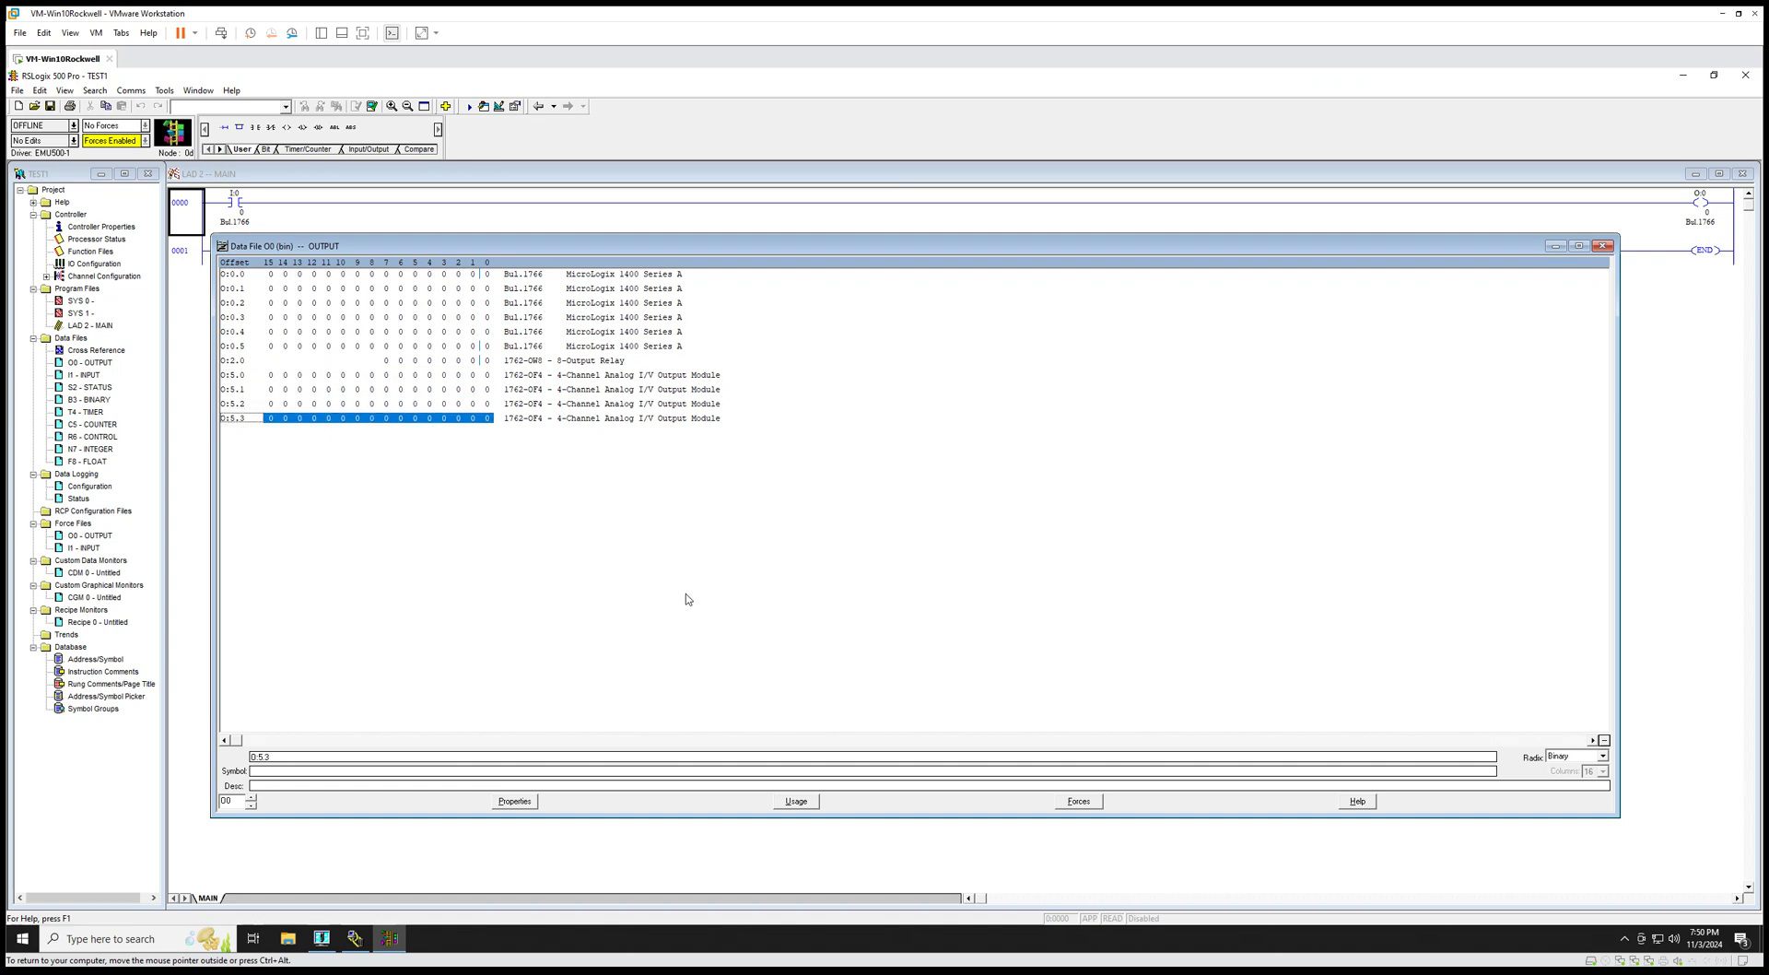
- Move the OUTPUT data file window down, clear of the two ladder rungs
click(383, 786)
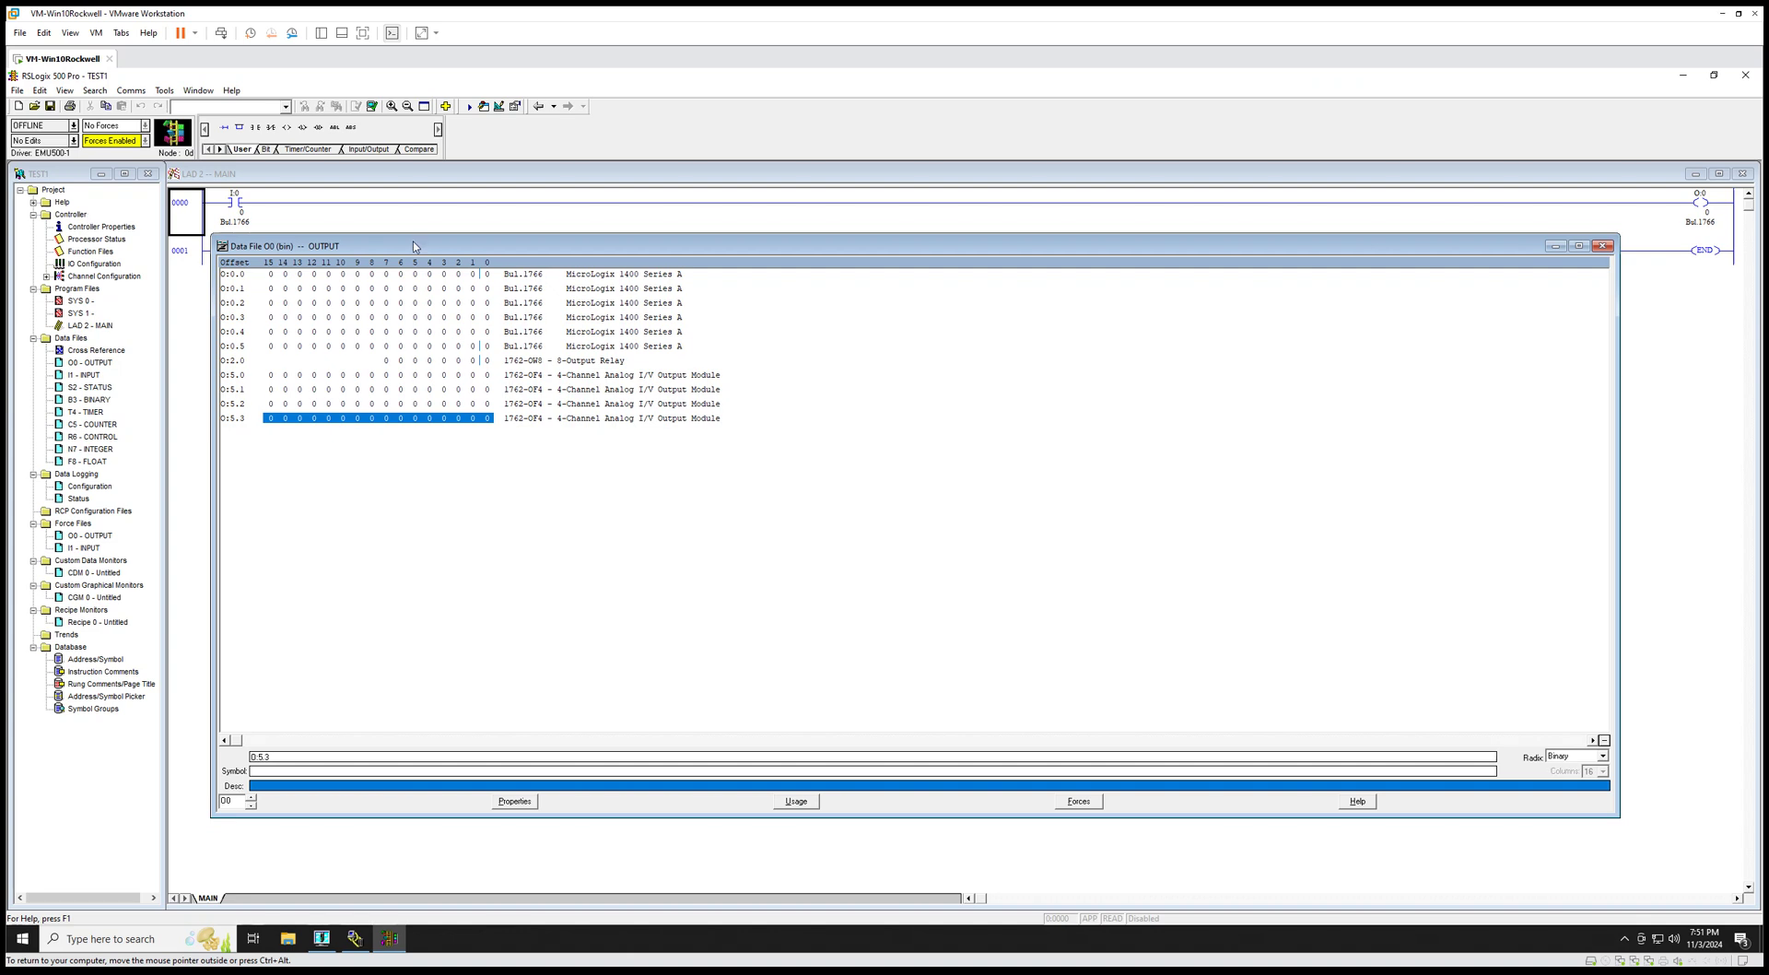
drag(413, 246, 417, 301)
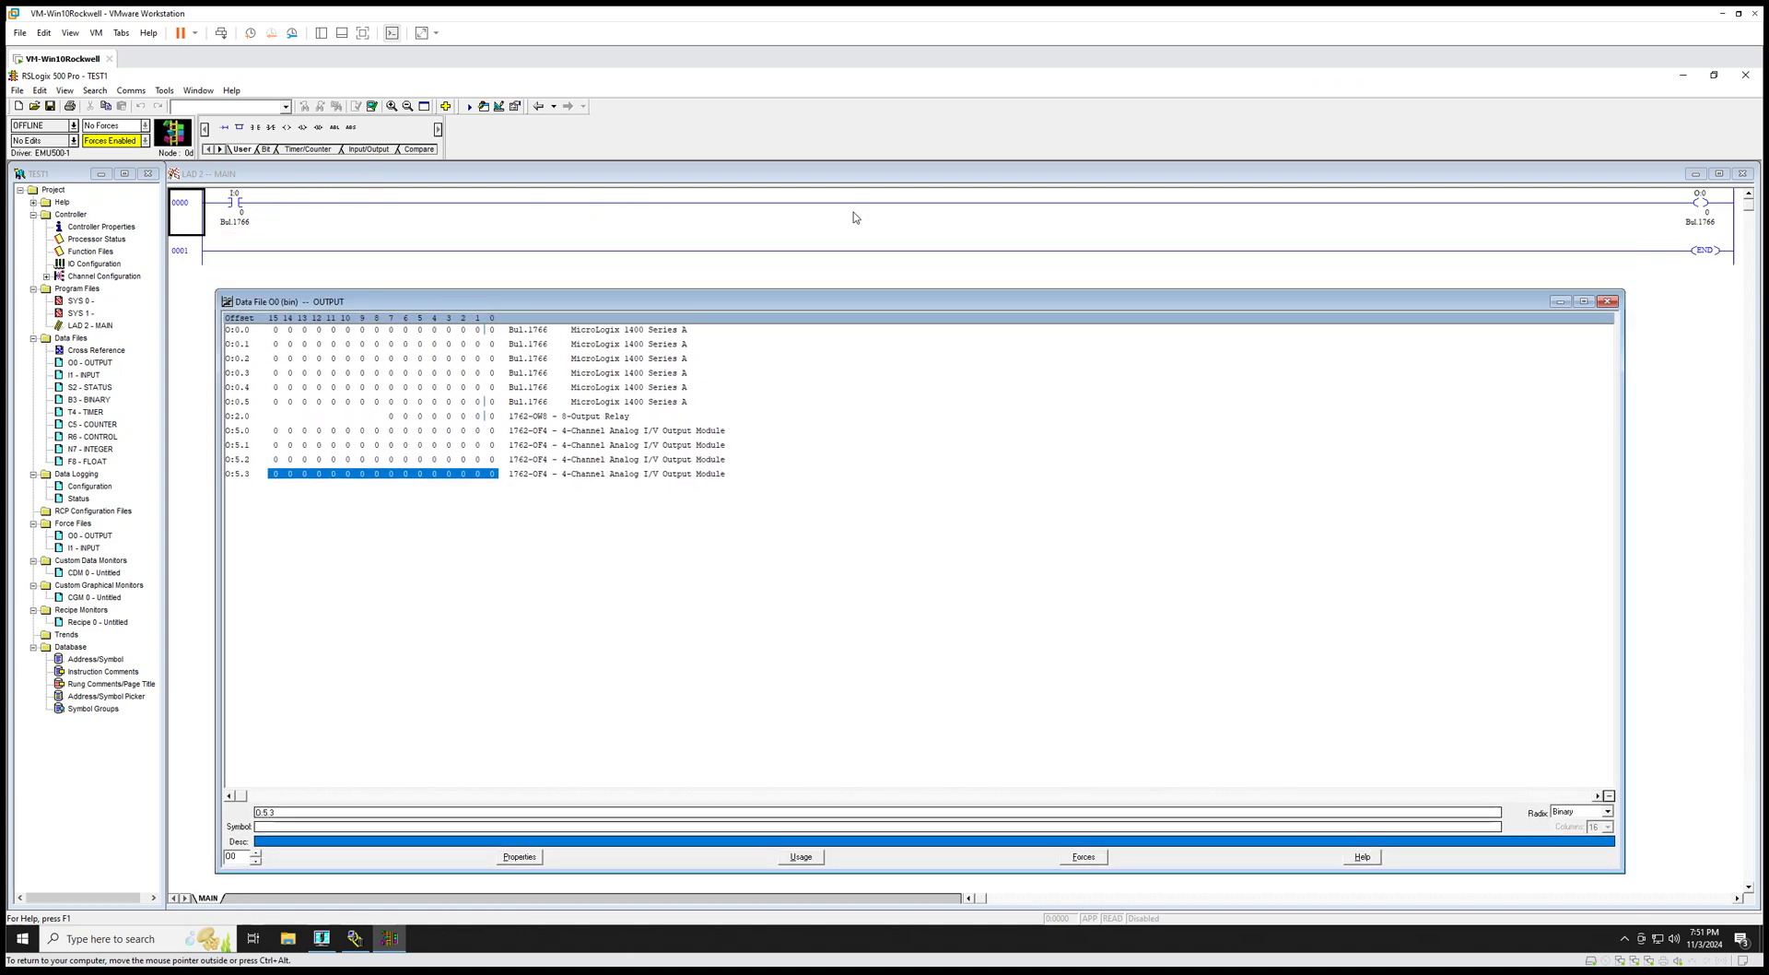